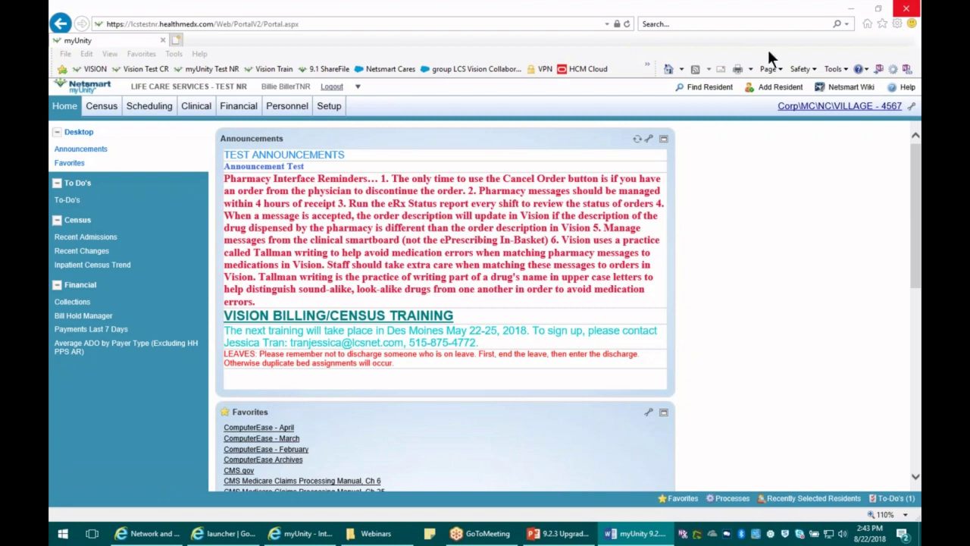
- Open the claims management page in the financial area at organization level
{"action": "left_click", "coordinate": [249, 107]}
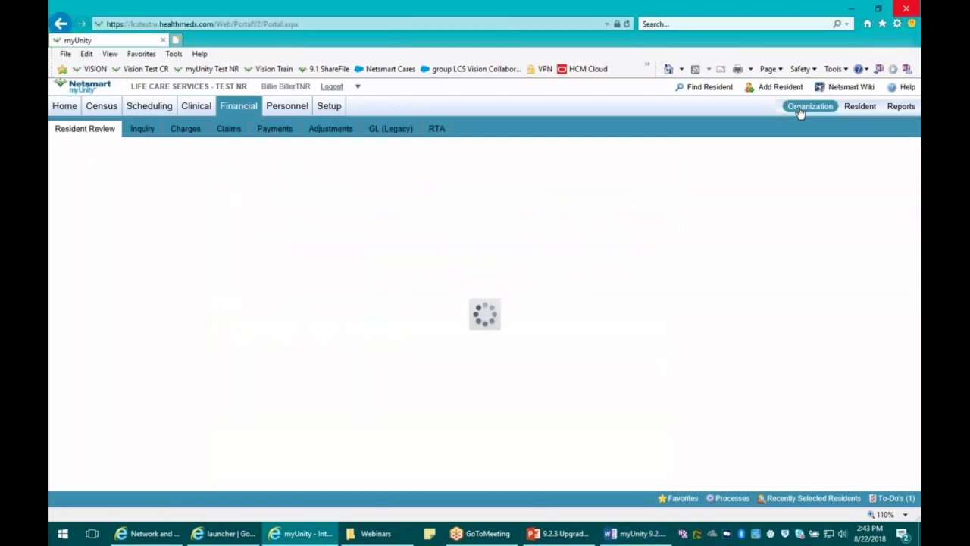
{"action": "left_click", "coordinate": [799, 110]}
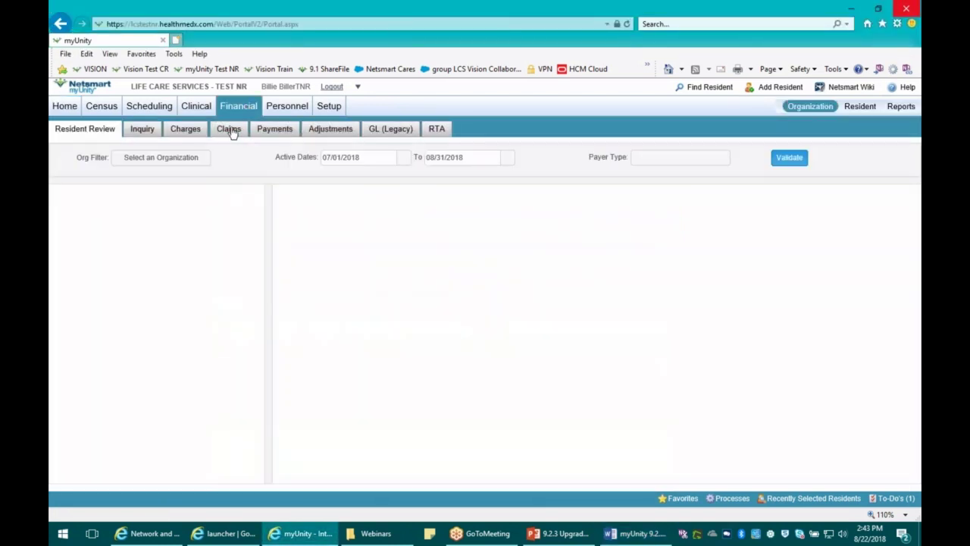
{"action": "left_click", "coordinate": [232, 130]}
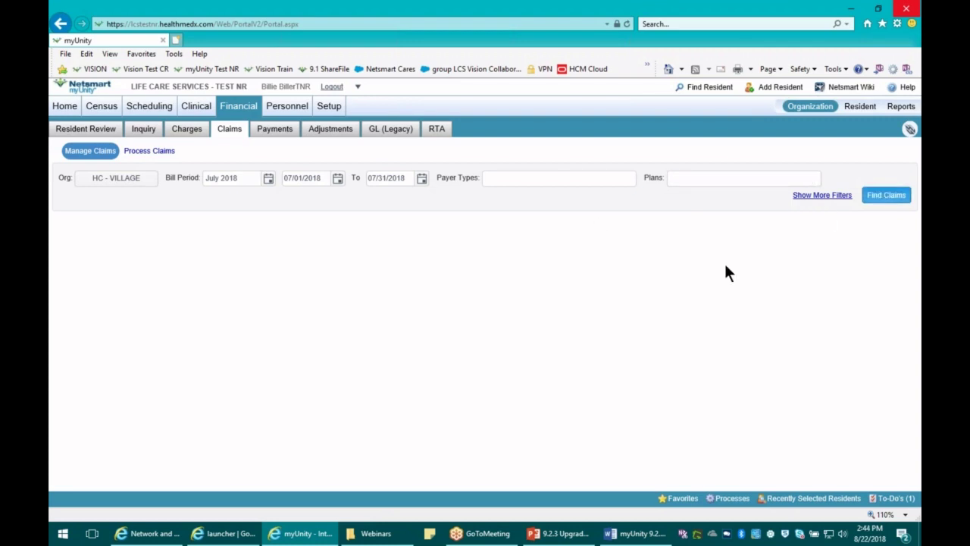
- Change the claims organization filter to IL1 - VILLAGE only
{"action": "left_click", "coordinate": [909, 128]}
{"action": "left_click", "coordinate": [97, 181]}
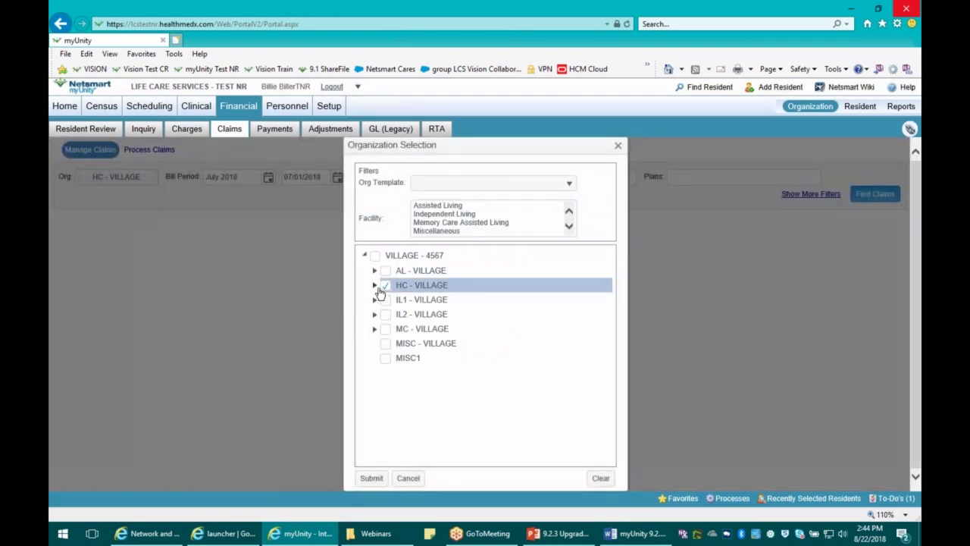
{"action": "left_click", "coordinate": [385, 300]}
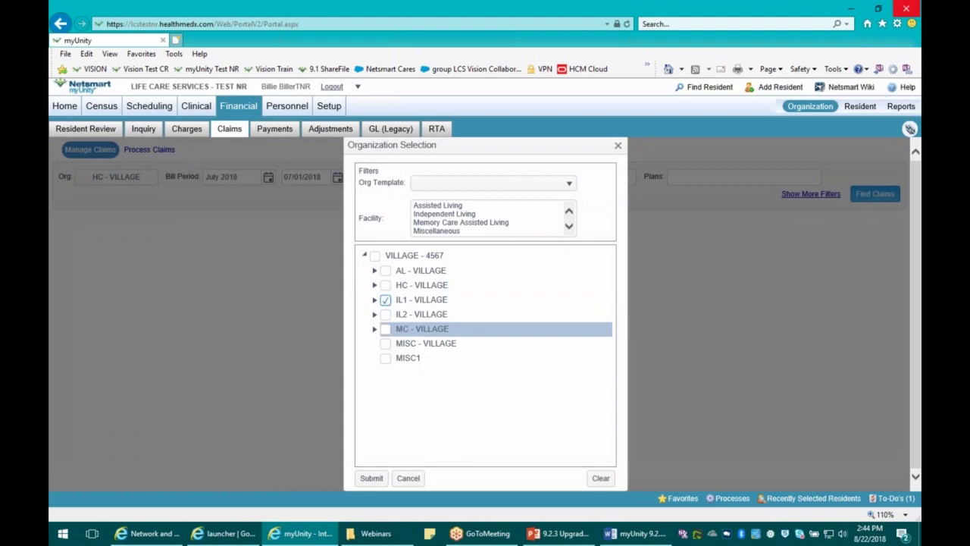
{"action": "left_click", "coordinate": [371, 477]}
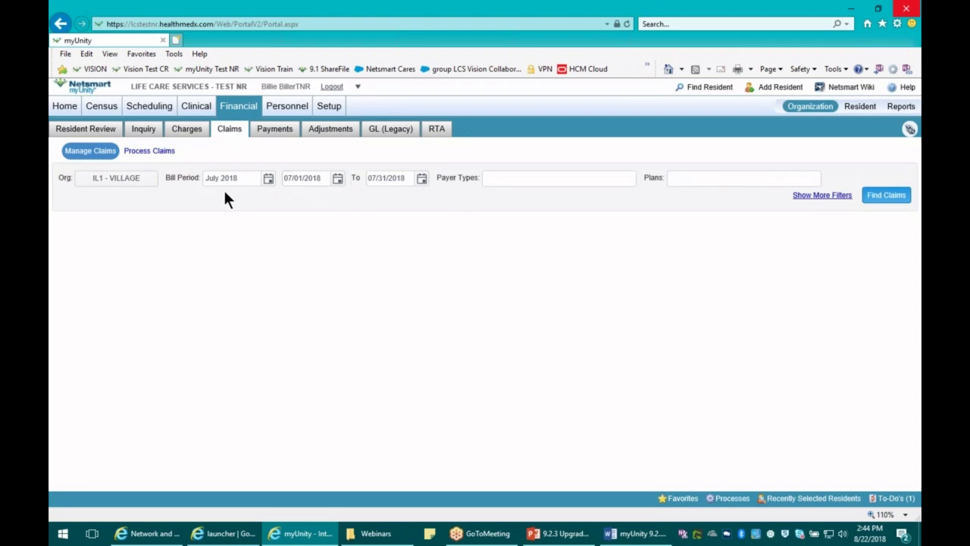
- Set the claims bill period to February 2018
{"action": "left_click", "coordinate": [268, 179]}
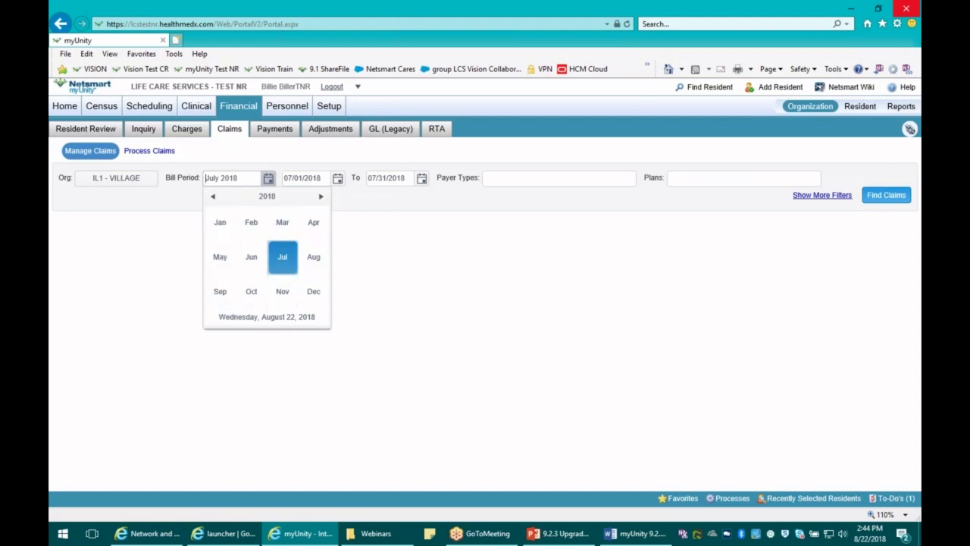
{"action": "left_click", "coordinate": [215, 199]}
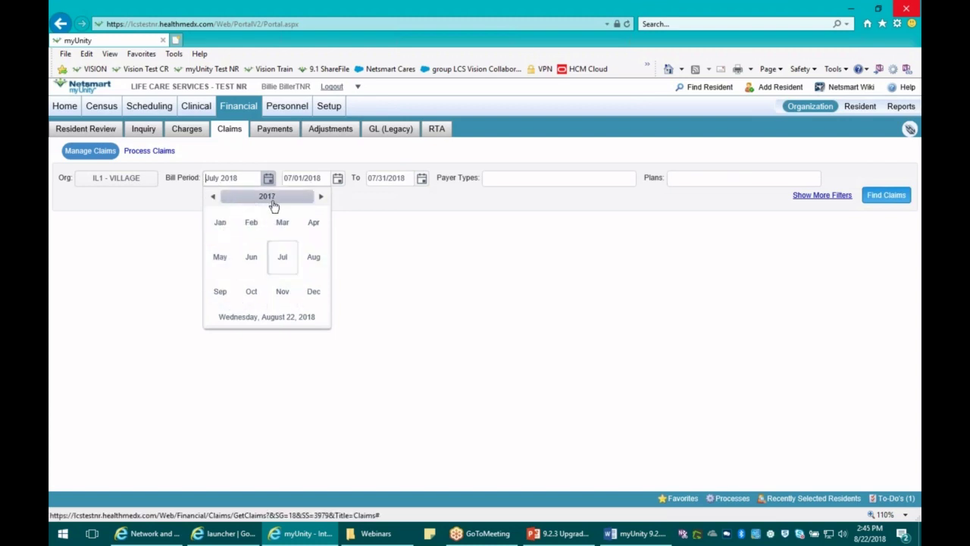
{"action": "left_click", "coordinate": [321, 197]}
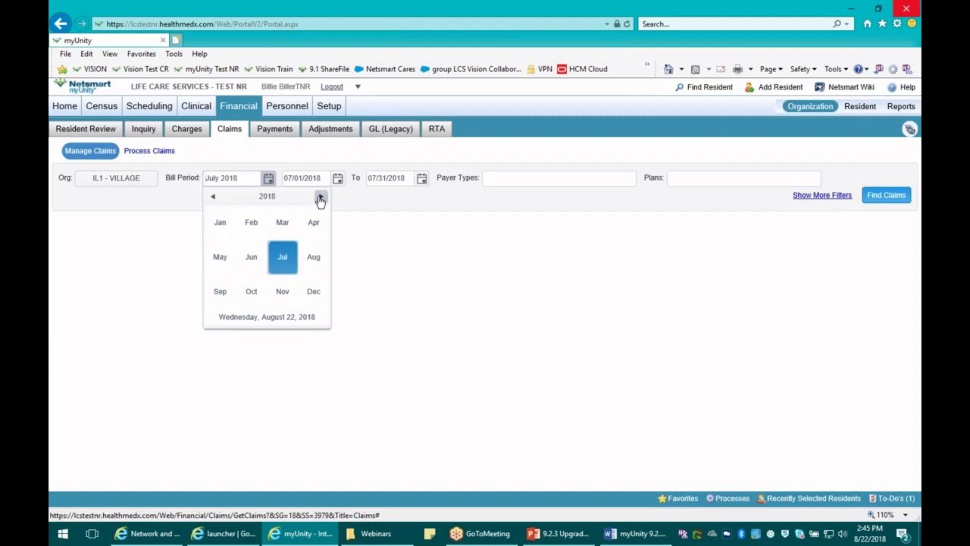
{"action": "left_click", "coordinate": [251, 222]}
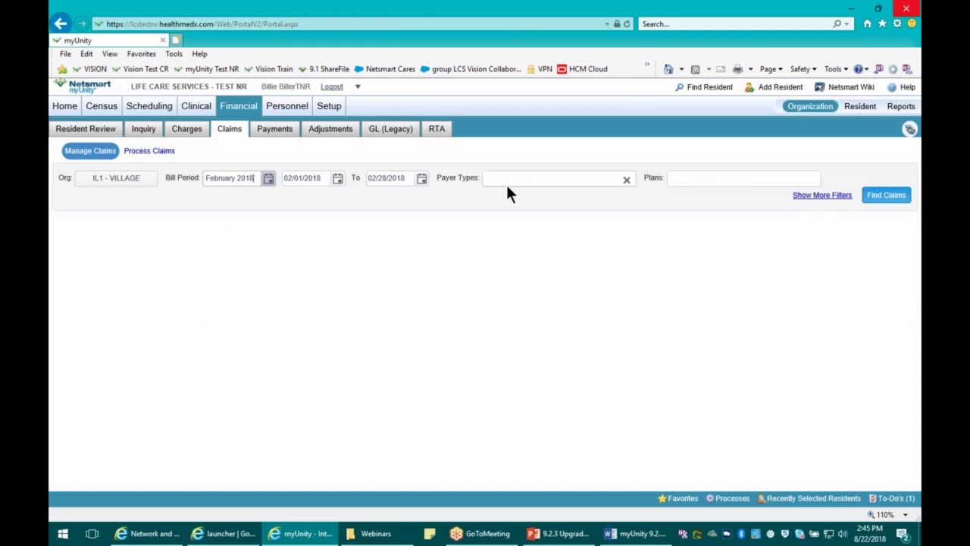
- Browse the available payer types and search them for medicare without choosing one
{"action": "left_click", "coordinate": [597, 179]}
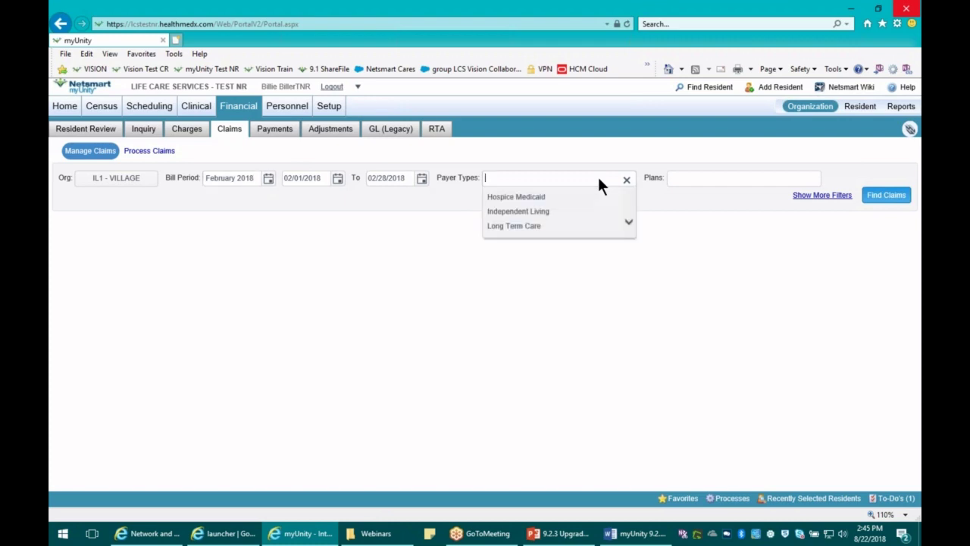
{"action": "mouse_move", "coordinate": [626, 221]}
{"action": "left_mouse_down"}
{"action": "mouse_move", "coordinate": [628, 258]}
{"action": "mouse_move", "coordinate": [628, 218]}
{"action": "left_mouse_up"}
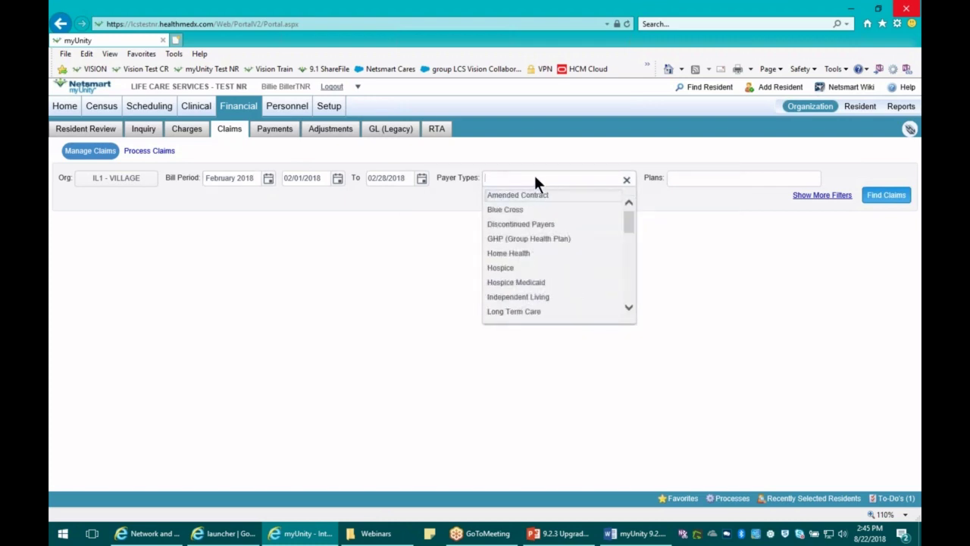
{"action": "type", "text": "med"}
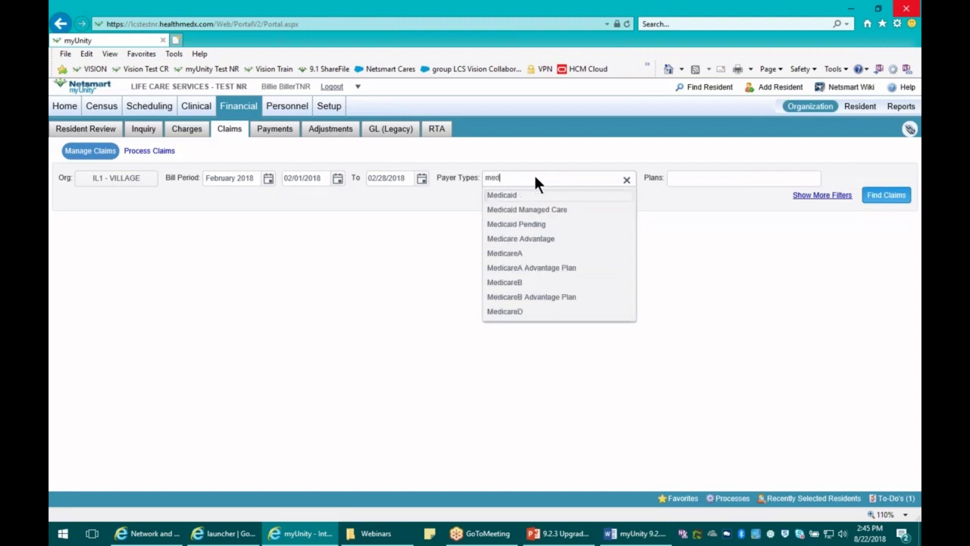
{"action": "type", "text": "icare"}
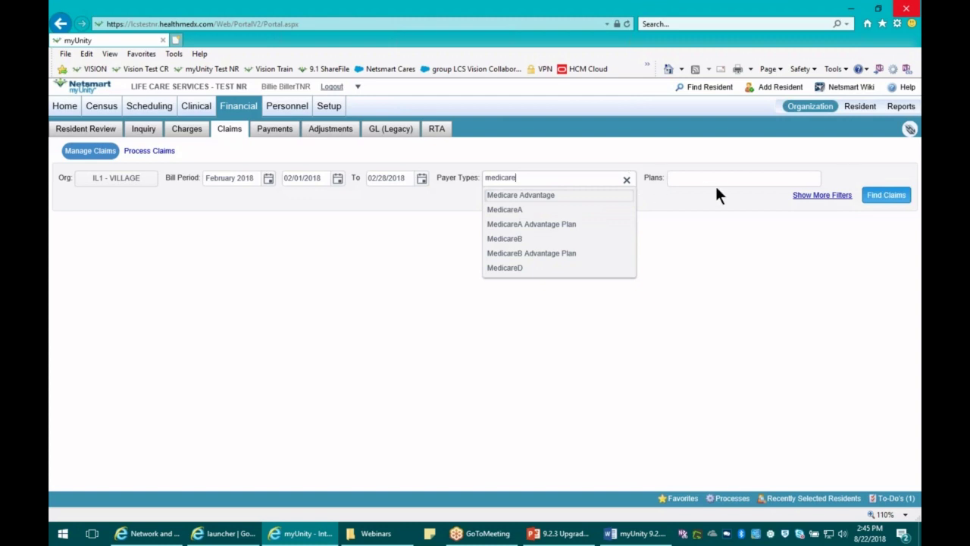
{"action": "left_click", "coordinate": [718, 208]}
- Add GHP (Group Health Plan) to the payer types filter and remove it again
{"action": "left_click", "coordinate": [539, 179]}
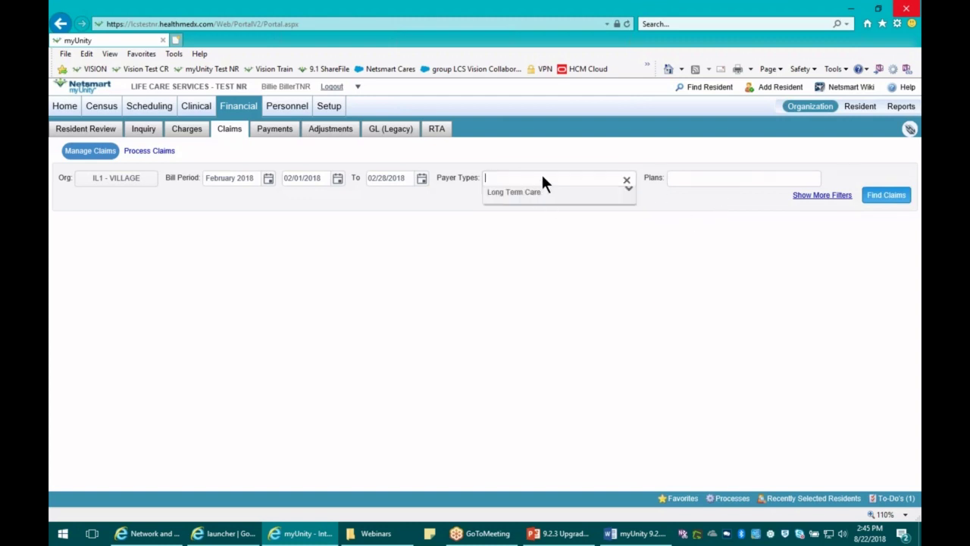
{"action": "left_click", "coordinate": [533, 241]}
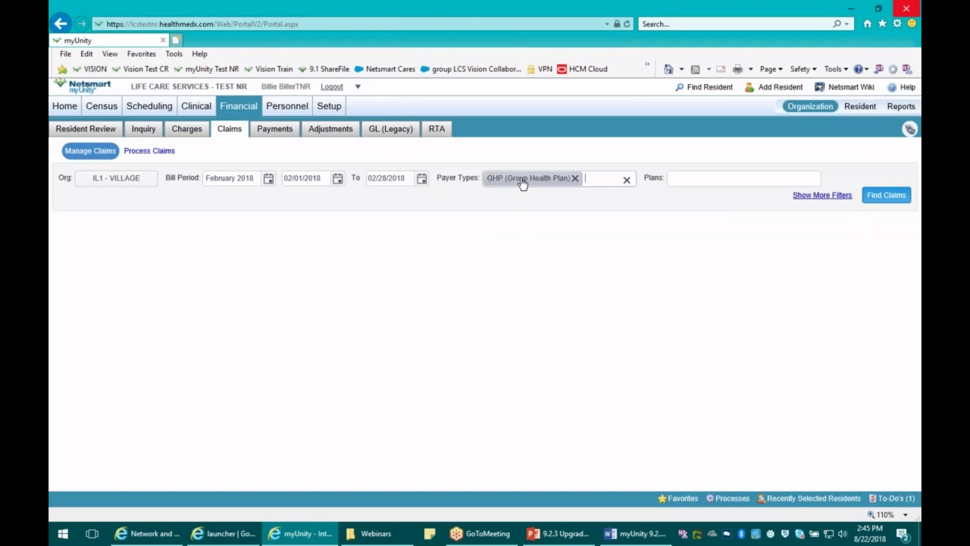
{"action": "left_click", "coordinate": [574, 179]}
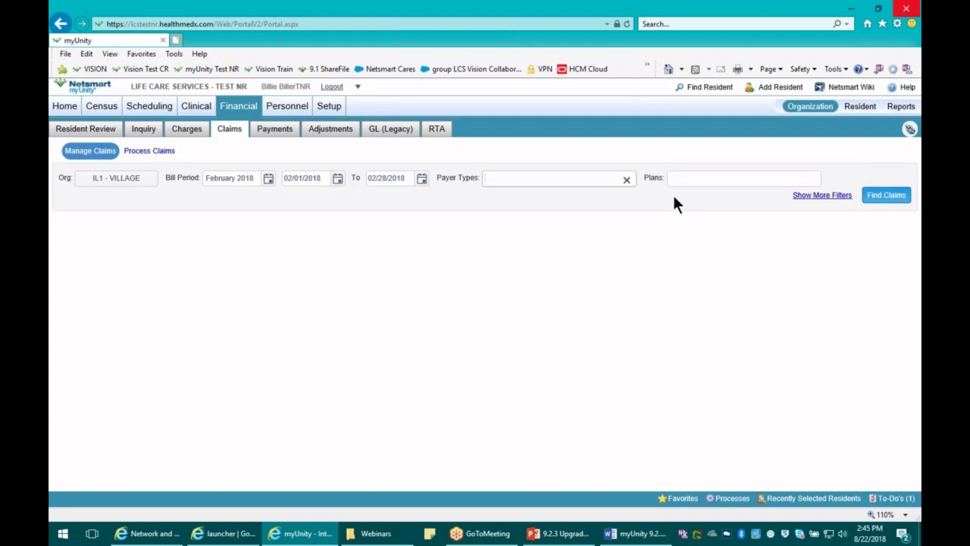
- Expand the additional claim filters and find the claims with Only My Invoices left off
{"action": "left_click", "coordinate": [830, 199]}
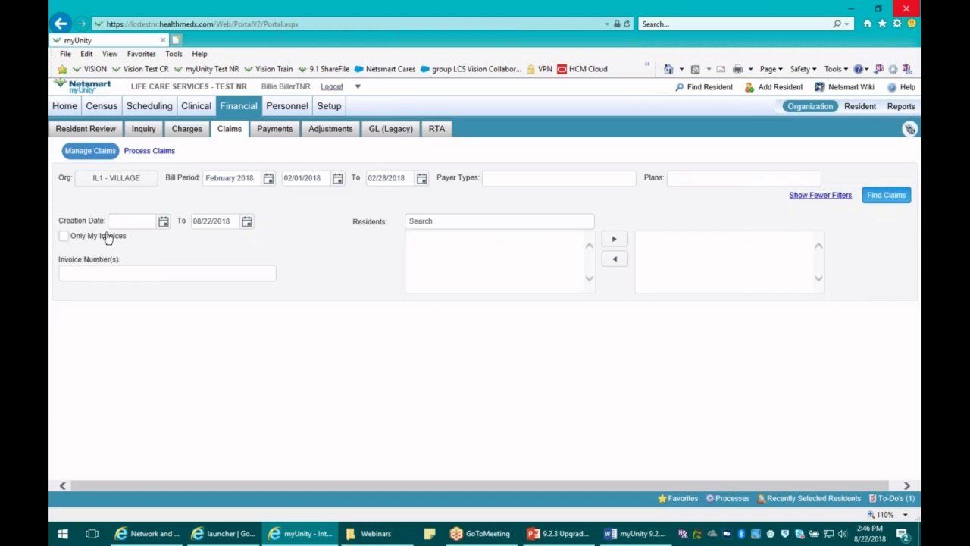
{"action": "left_click", "coordinate": [63, 236]}
{"action": "left_click", "coordinate": [64, 236]}
{"action": "left_click", "coordinate": [878, 196]}
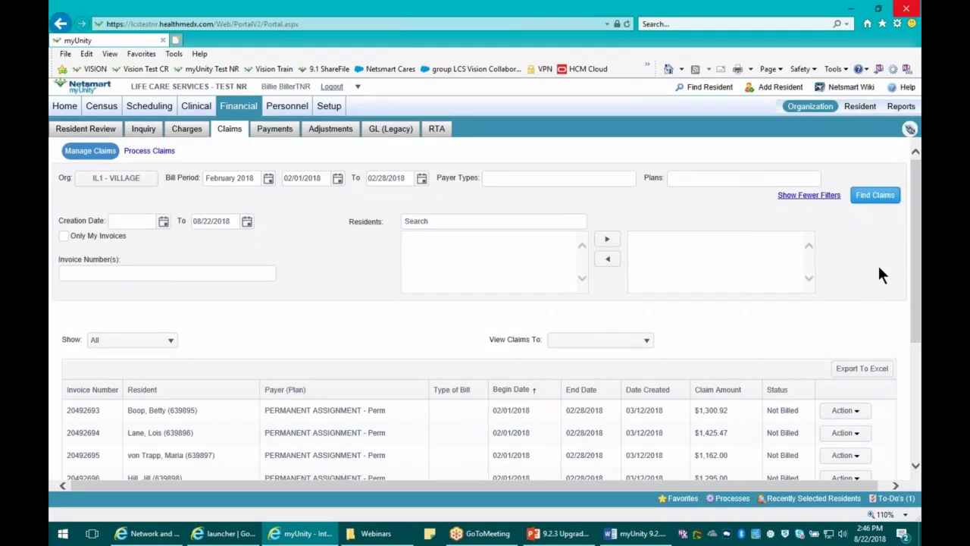
- Sort the claim results by resident in ascending order, starting from the first page
{"action": "scroll", "coordinate": [862, 318], "scroll_direction": "down", "scroll_amount": 1}
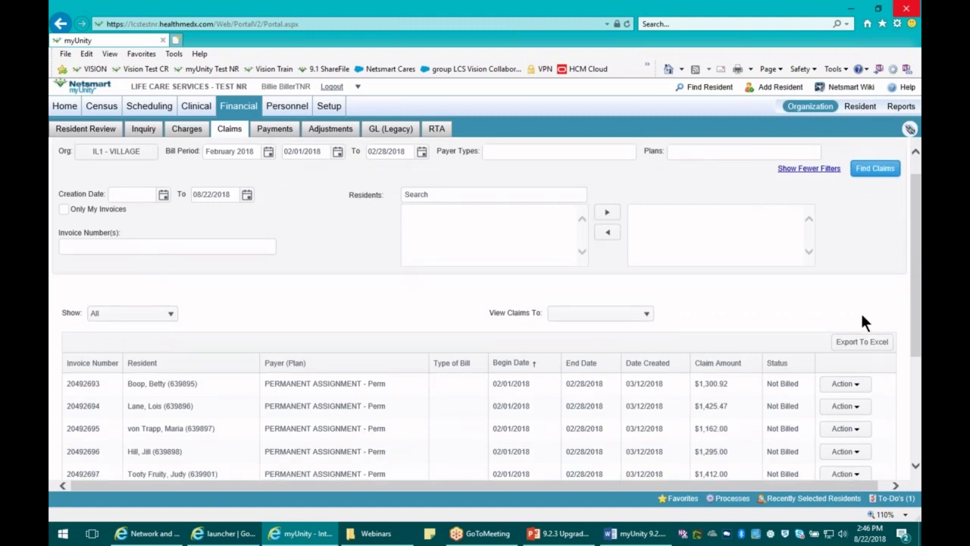
{"action": "scroll", "coordinate": [862, 318], "scroll_direction": "down", "scroll_amount": 1}
{"action": "scroll", "coordinate": [862, 318], "scroll_direction": "up", "scroll_amount": 2}
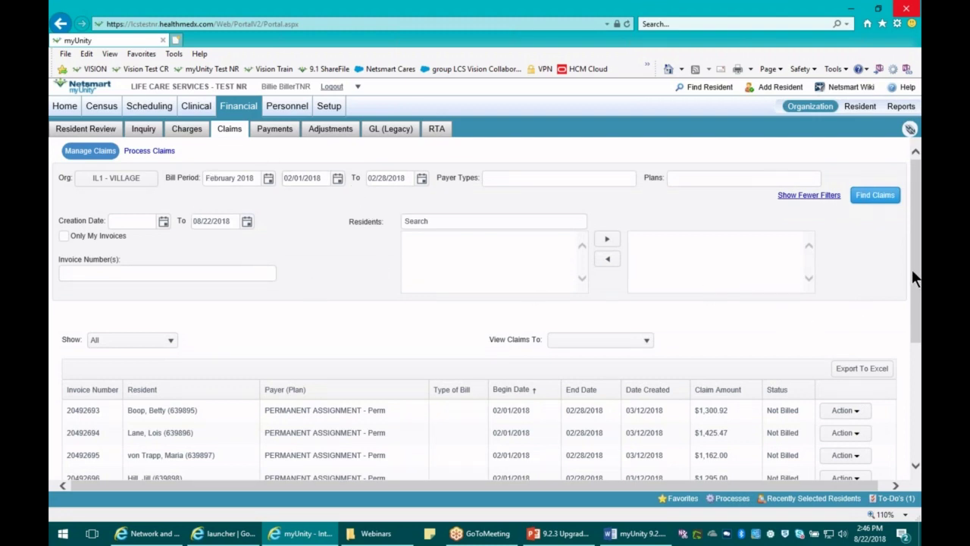
{"action": "left_click_drag", "start_coordinate": [913, 277], "coordinate": [913, 378]}
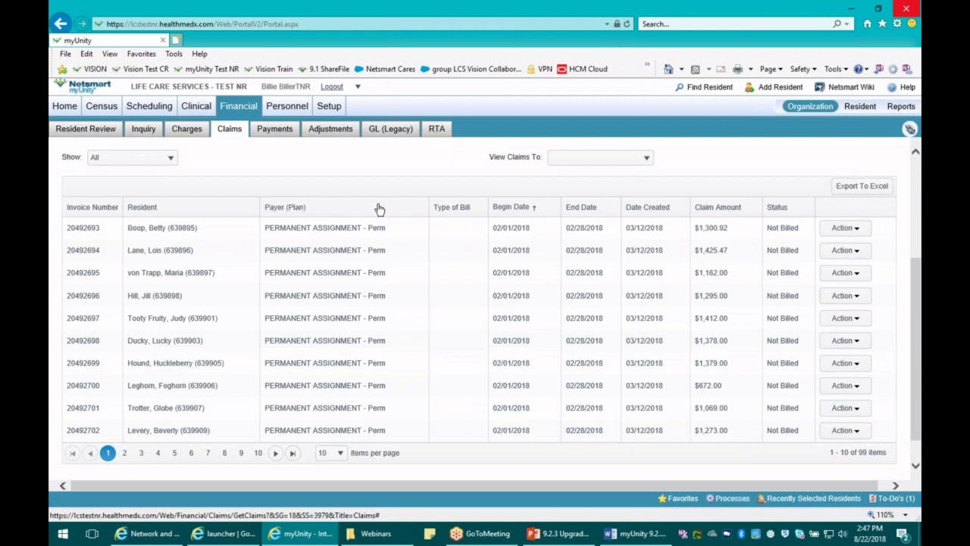
{"action": "left_click", "coordinate": [531, 208]}
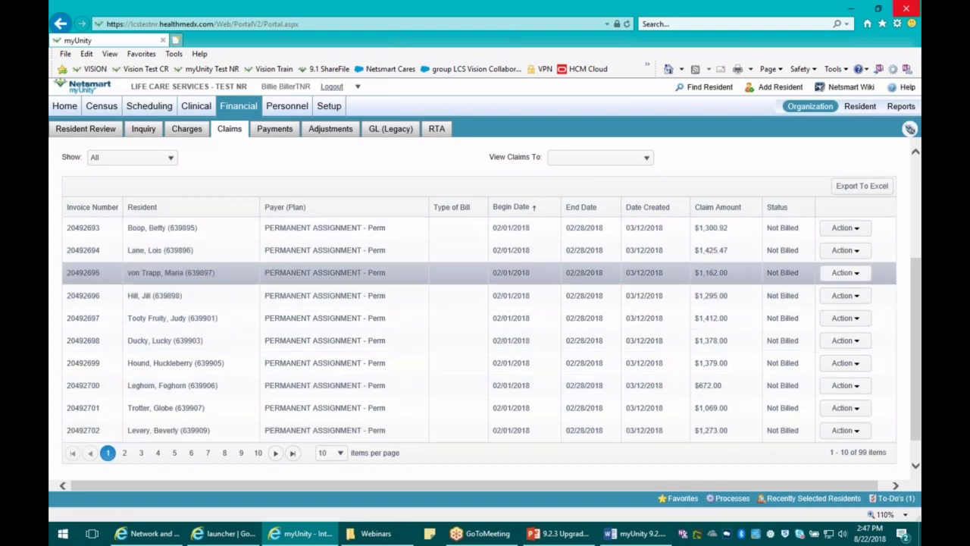
{"action": "left_click", "coordinate": [144, 207]}
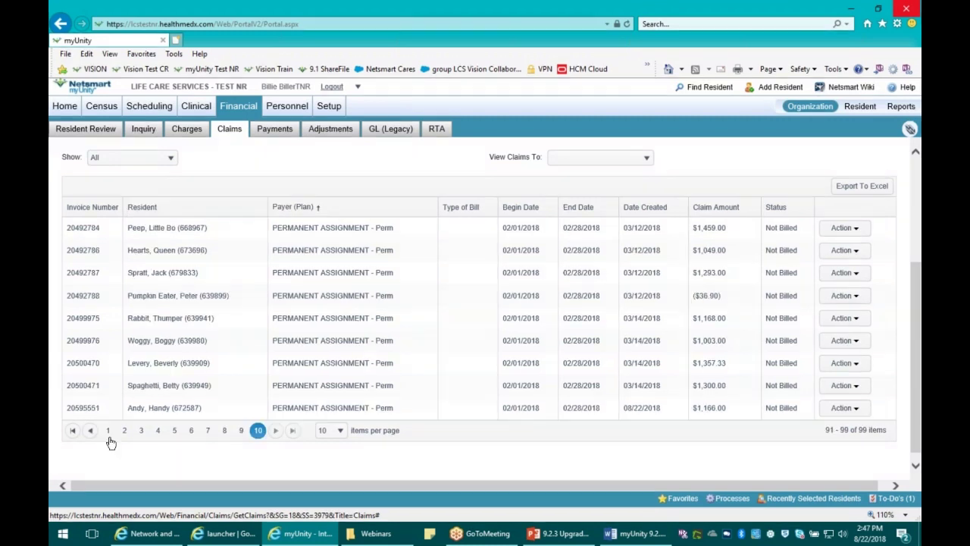
{"action": "left_click", "coordinate": [107, 432]}
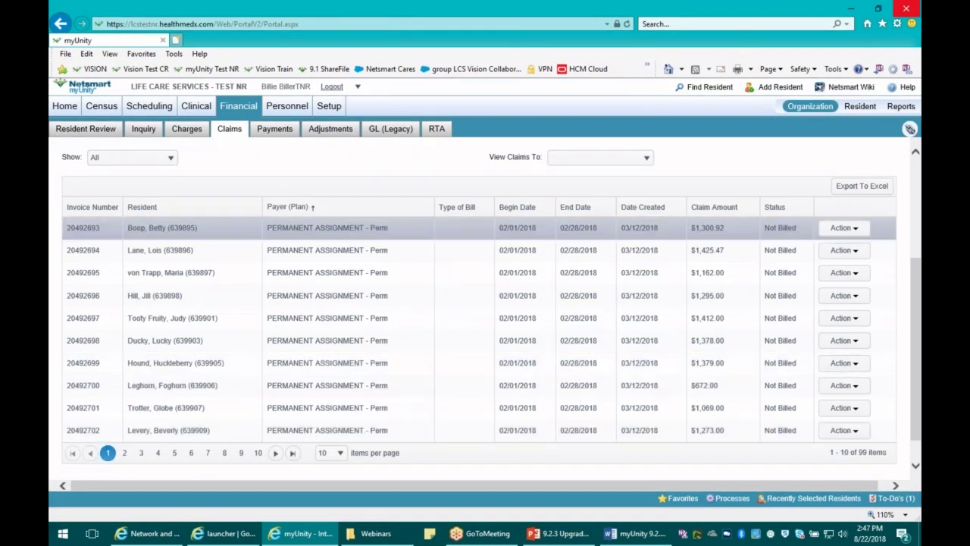
{"action": "left_click", "coordinate": [147, 207]}
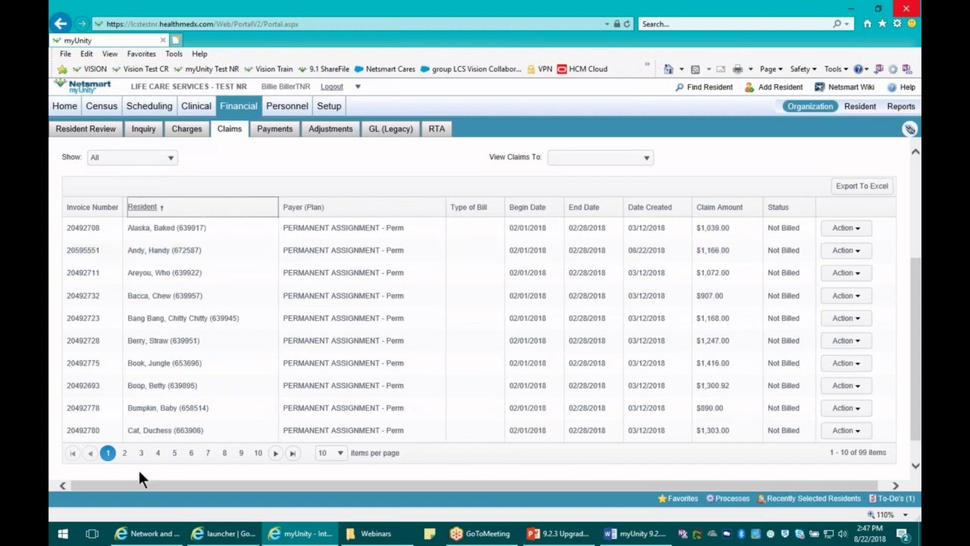
- Page through the claim results up to page 6, and set the list to 250 items per page
{"action": "left_click", "coordinate": [124, 452]}
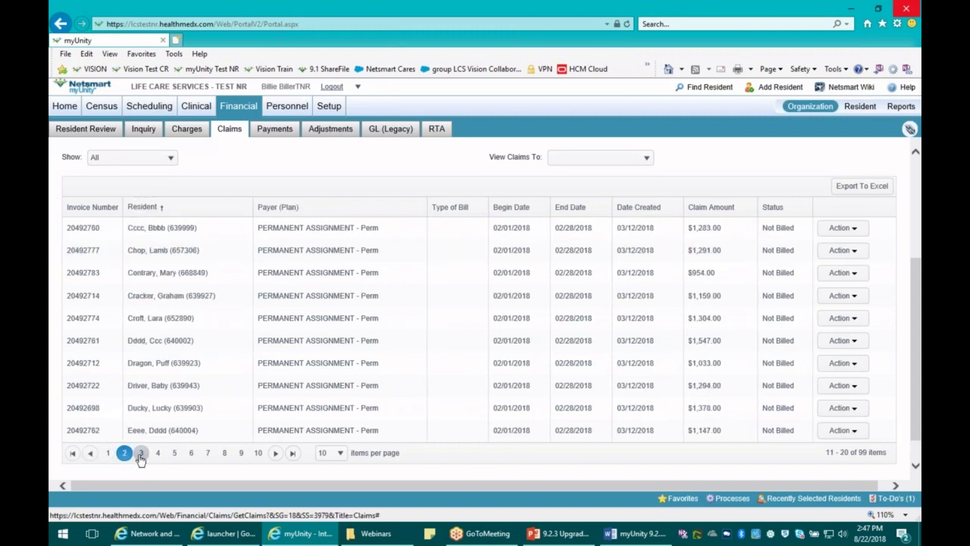
{"action": "left_click", "coordinate": [141, 452]}
{"action": "left_click", "coordinate": [275, 452]}
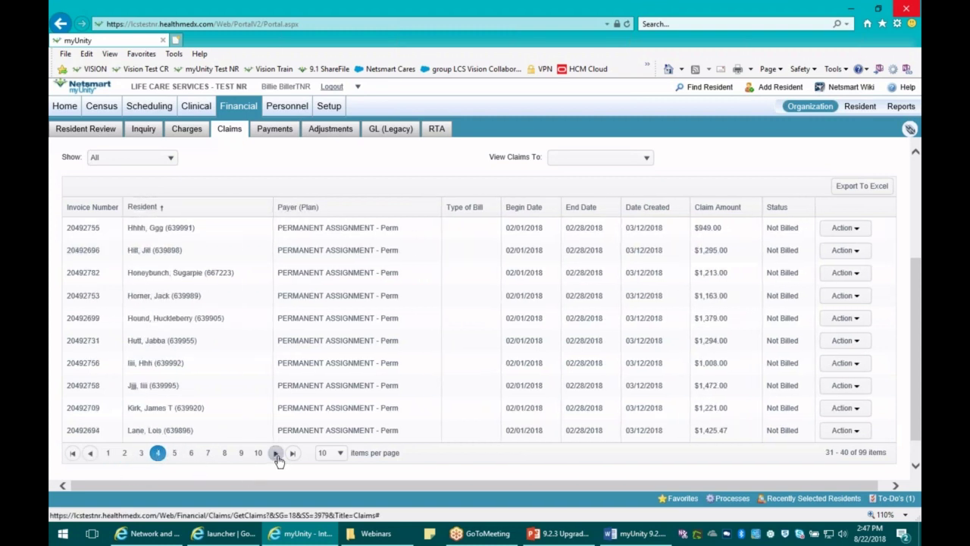
{"action": "left_click", "coordinate": [275, 452]}
{"action": "left_click", "coordinate": [276, 452]}
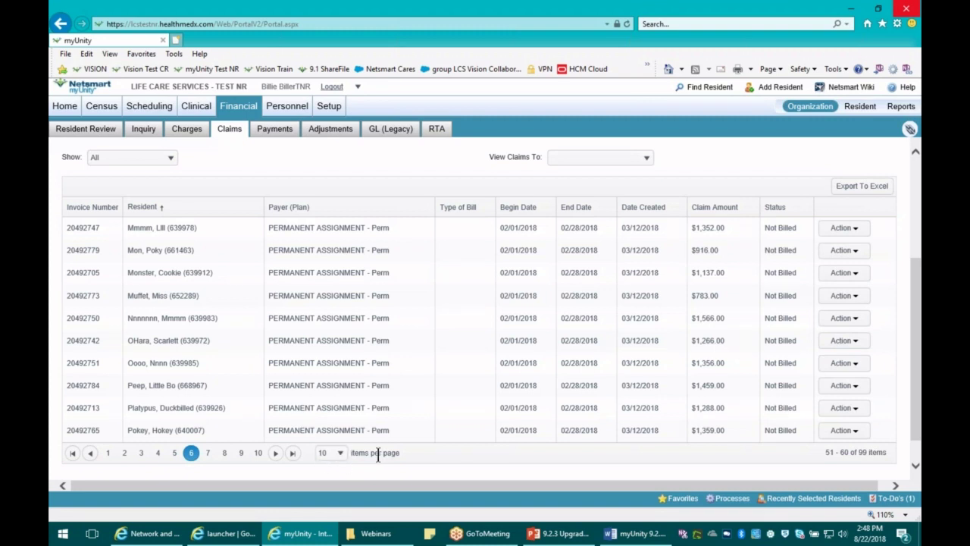
{"action": "left_click", "coordinate": [341, 454]}
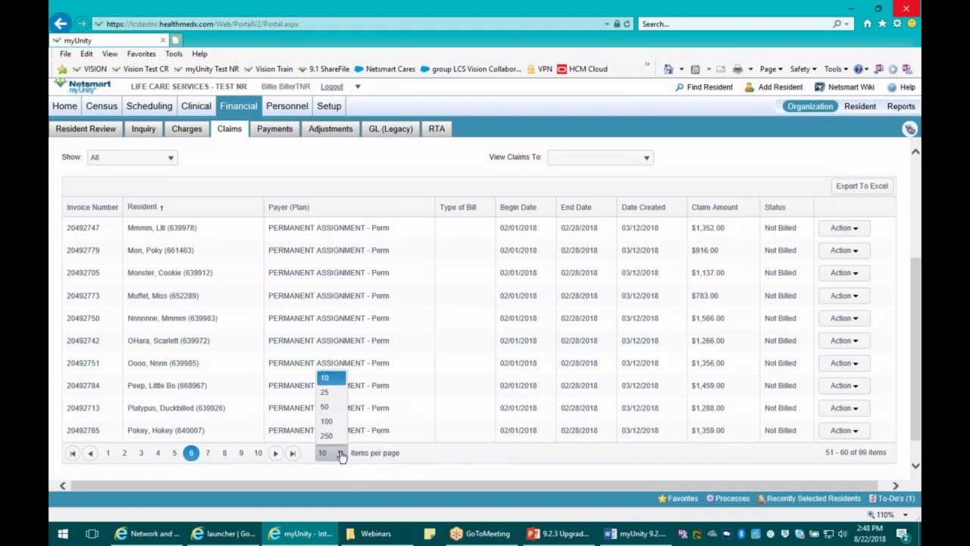
{"action": "left_click", "coordinate": [327, 435]}
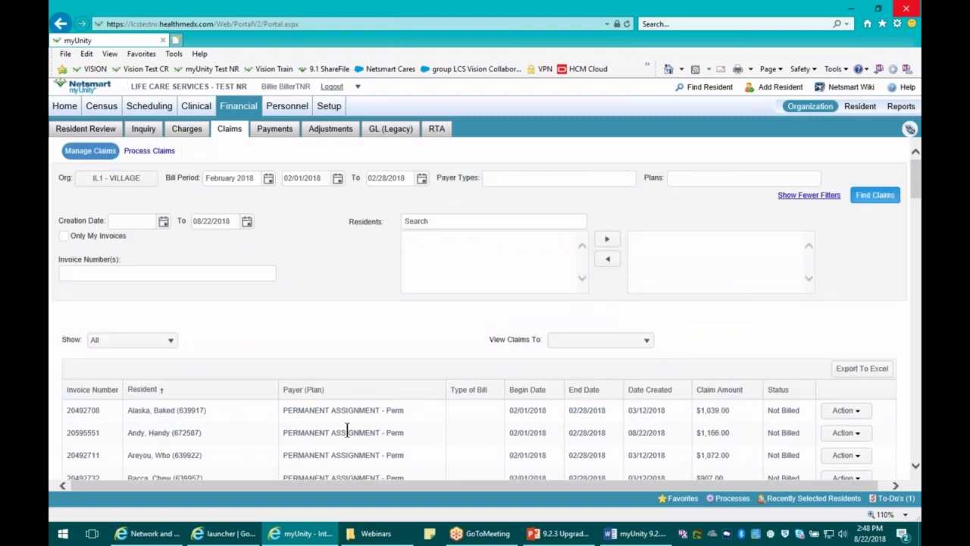
- Review the actions available for the first claim in the list without choosing one
{"action": "mouse_move", "coordinate": [914, 184]}
{"action": "left_mouse_down"}
{"action": "mouse_move", "coordinate": [916, 437]}
{"action": "mouse_move", "coordinate": [916, 198]}
{"action": "left_mouse_up"}
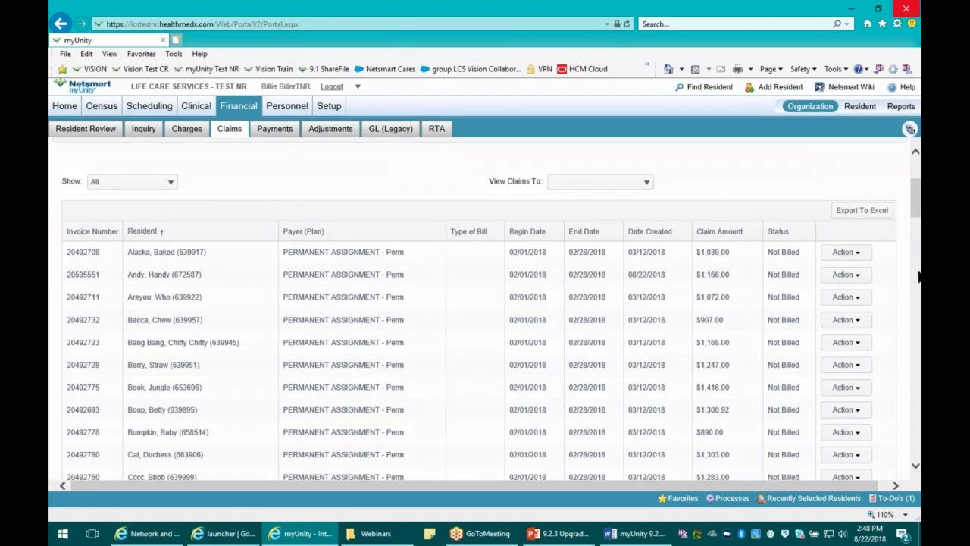
{"action": "left_click", "coordinate": [860, 257]}
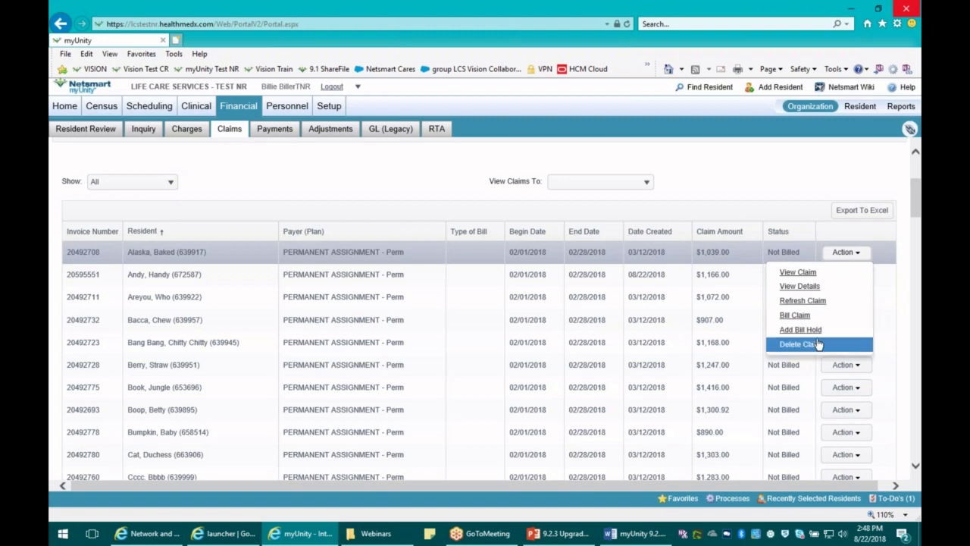
{"action": "left_click", "coordinate": [792, 178]}
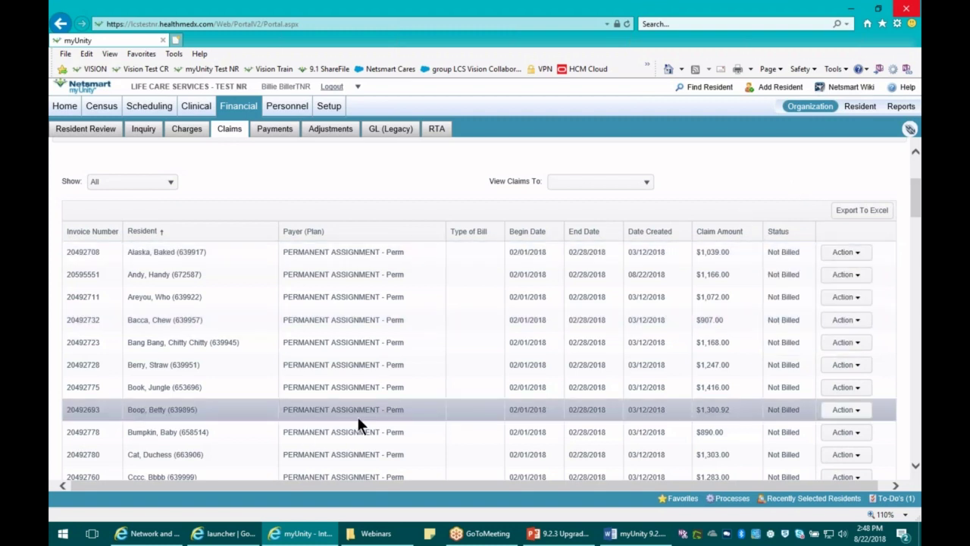
{"action": "scroll", "coordinate": [359, 422], "scroll_direction": "down", "scroll_amount": 1}
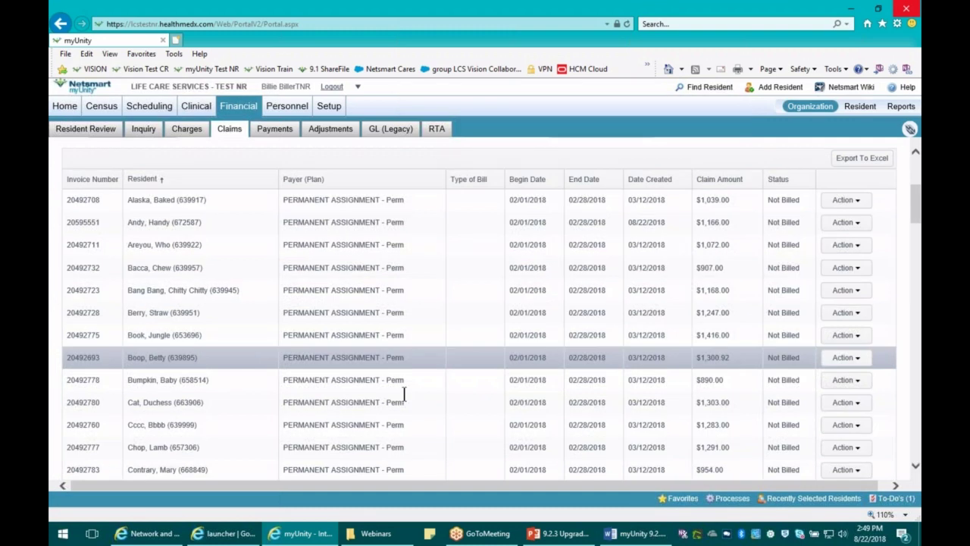
- Export the claim list to Excel, save ClaimsExport.xlsx, and open it in Excel to review the exported rows
{"action": "left_click", "coordinate": [855, 161]}
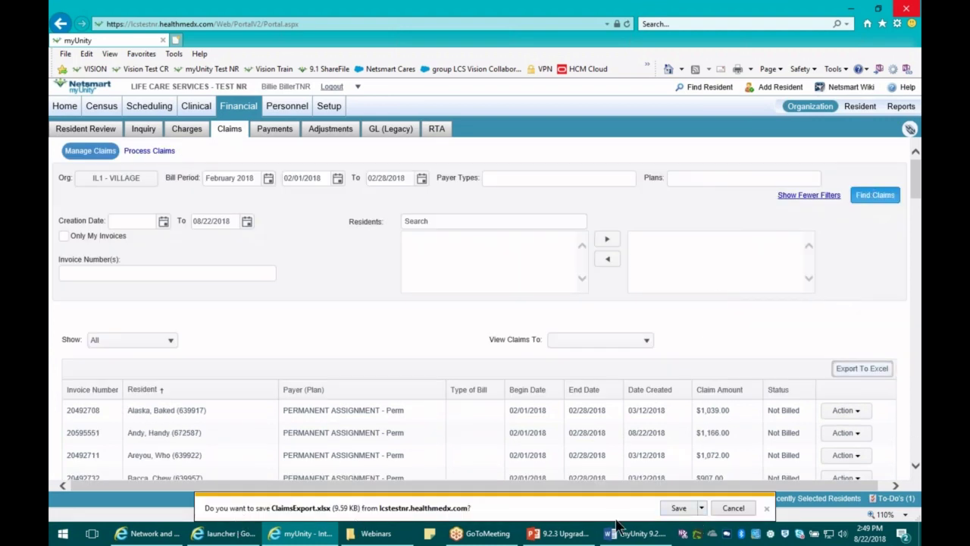
{"action": "left_click", "coordinate": [681, 509]}
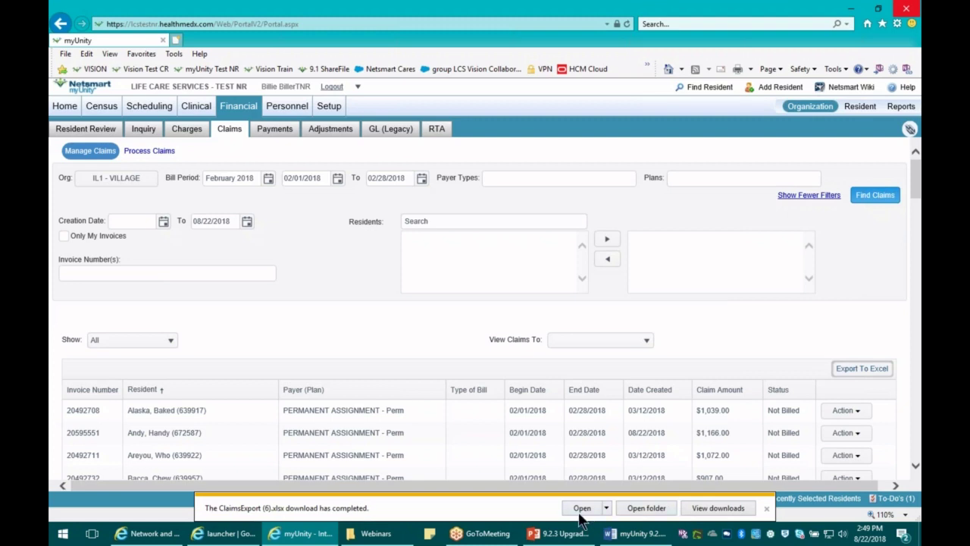
{"action": "left_click", "coordinate": [581, 511]}
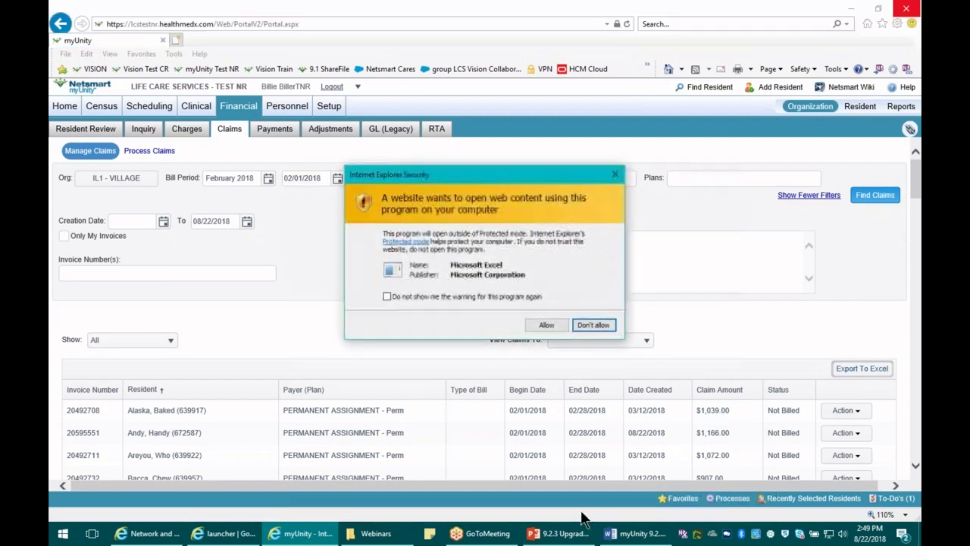
{"action": "left_click", "coordinate": [547, 325]}
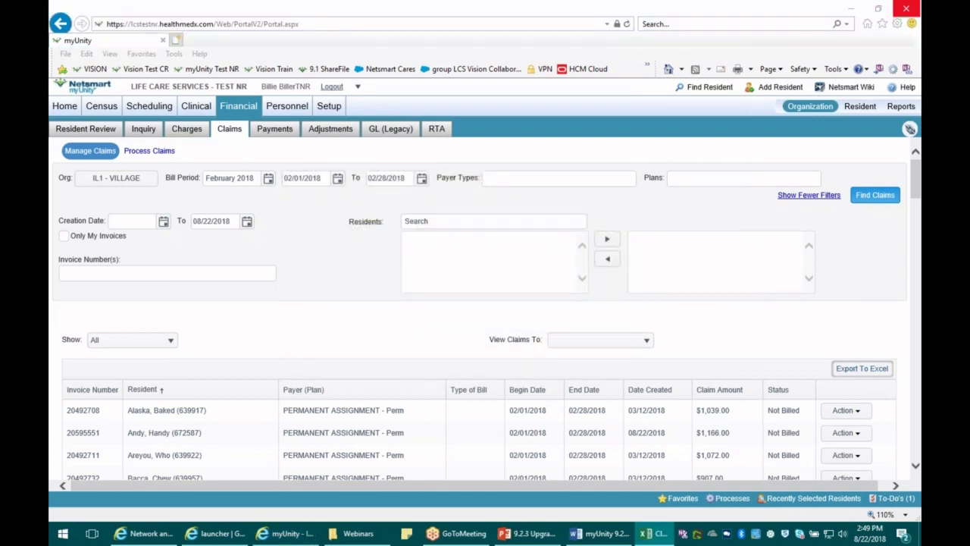
{"action": "left_click_drag", "start_coordinate": [102, 81], "coordinate": [435, 4]}
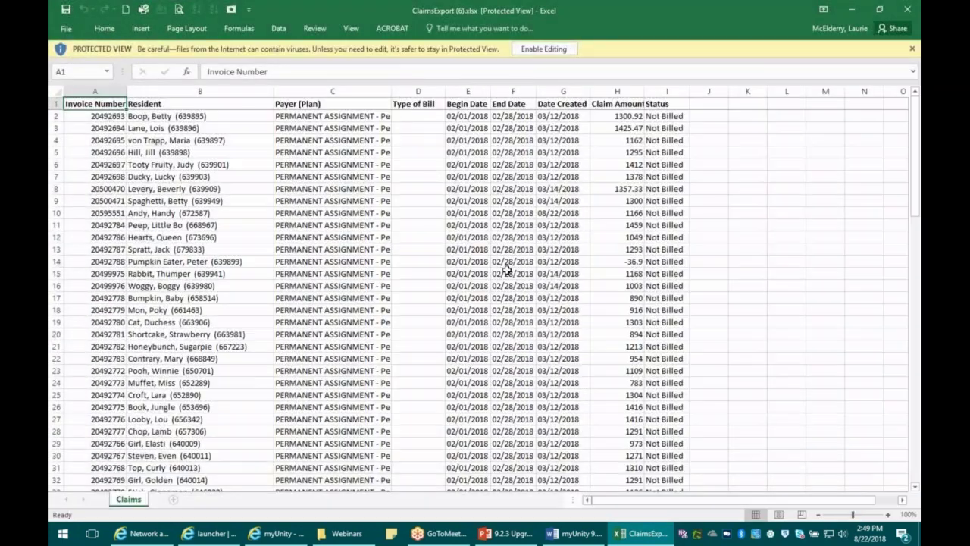
{"action": "scroll", "coordinate": [421, 284], "scroll_direction": "down", "scroll_amount": 1}
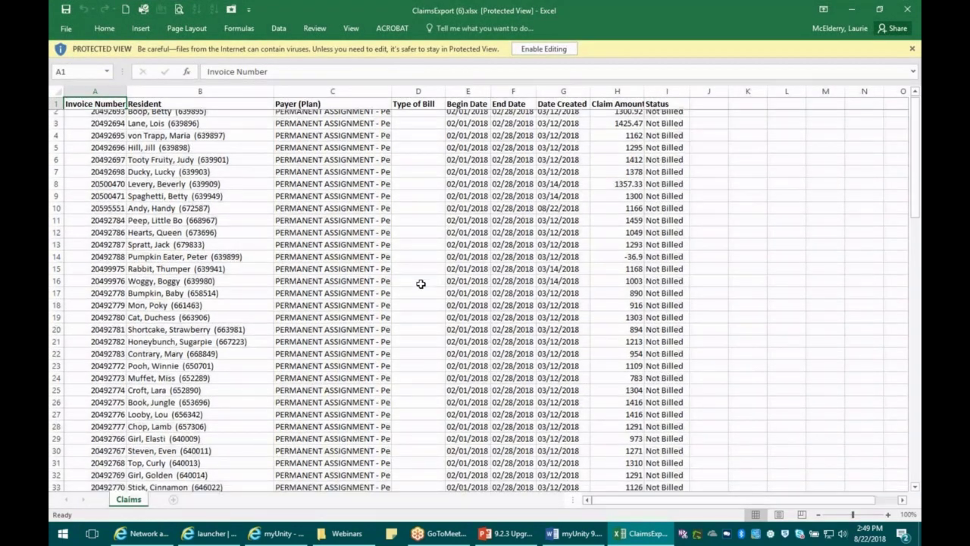
{"action": "scroll", "coordinate": [420, 284], "scroll_direction": "down", "scroll_amount": 15}
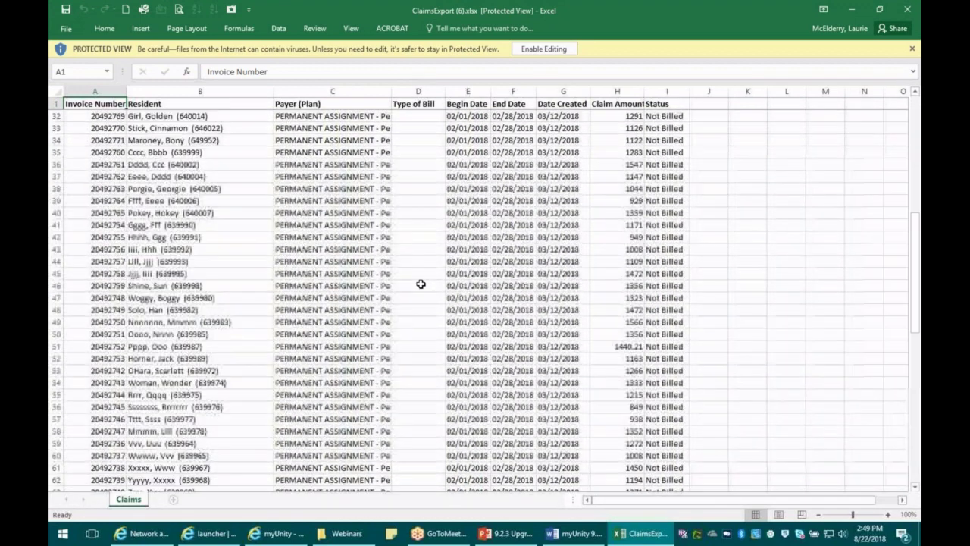
{"action": "scroll", "coordinate": [420, 284], "scroll_direction": "up", "scroll_amount": 15}
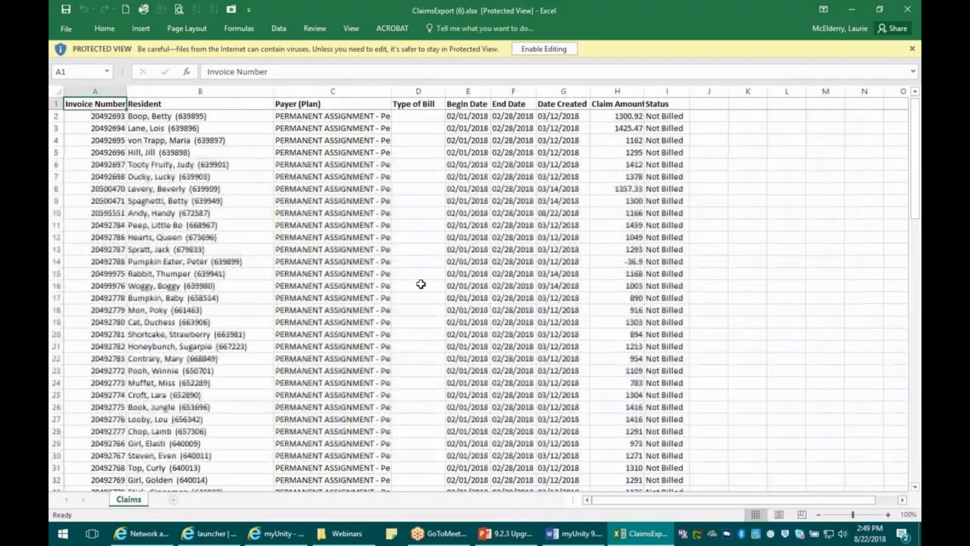
{"action": "left_click_drag", "start_coordinate": [391, 91], "coordinate": [406, 90]}
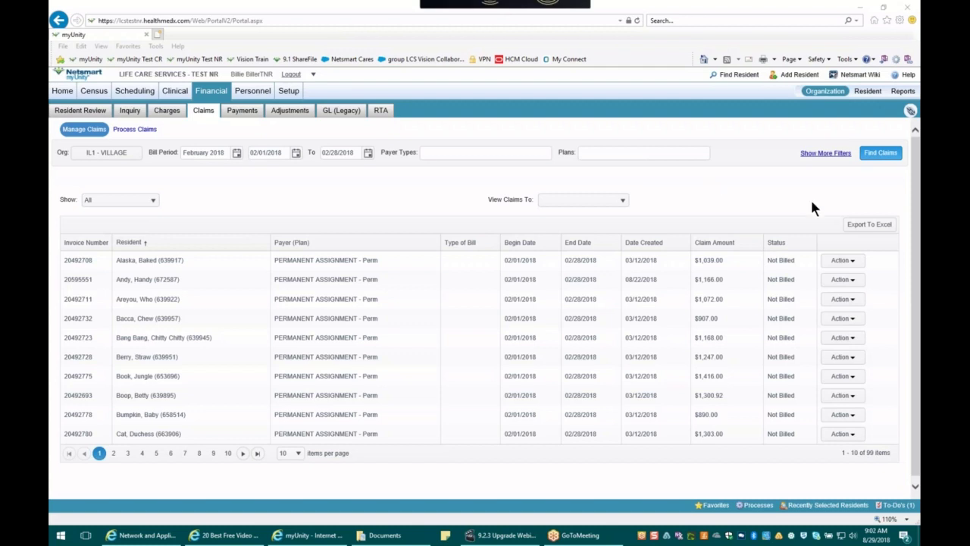
- View the second listed claim's invoice preview and its ACH Info
{"action": "left_click", "coordinate": [842, 262]}
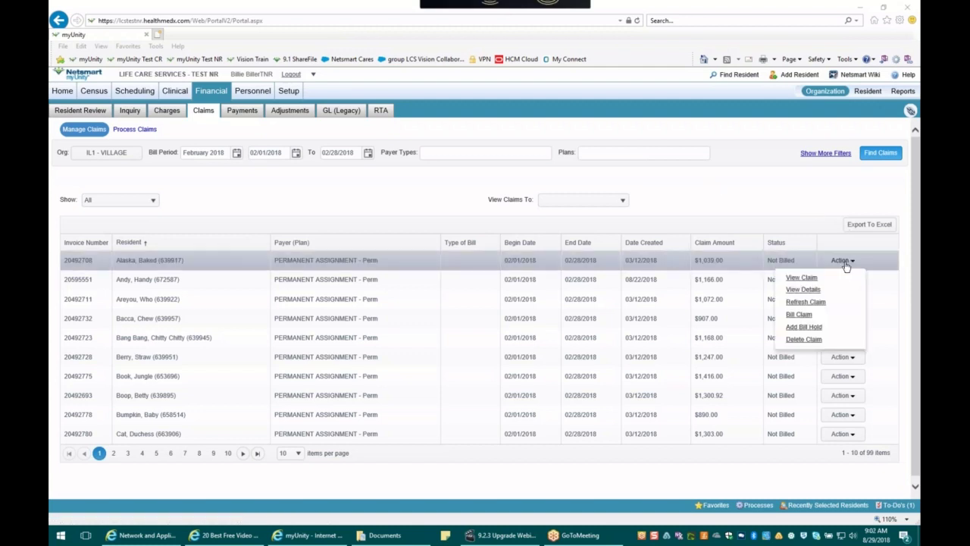
{"action": "left_click", "coordinate": [843, 281]}
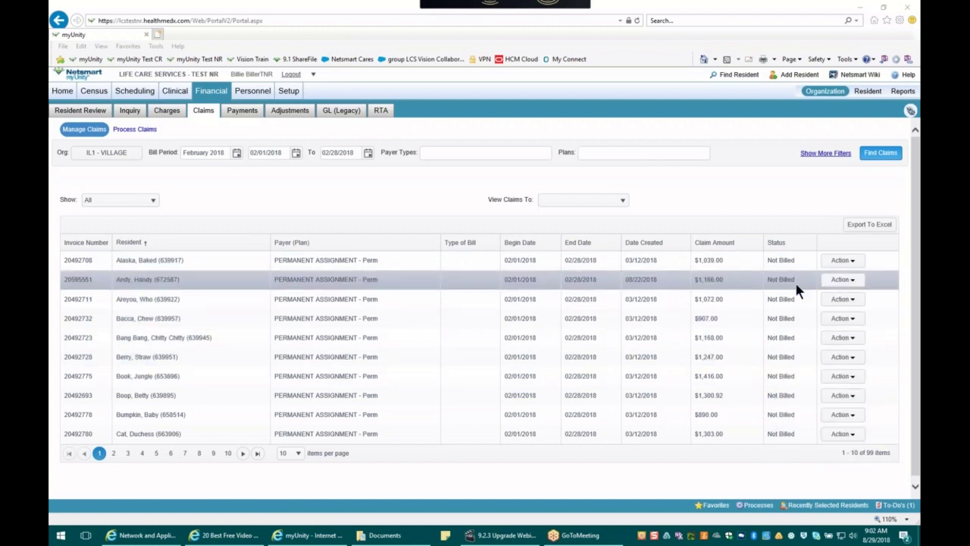
{"action": "mouse_move", "coordinate": [840, 281]}
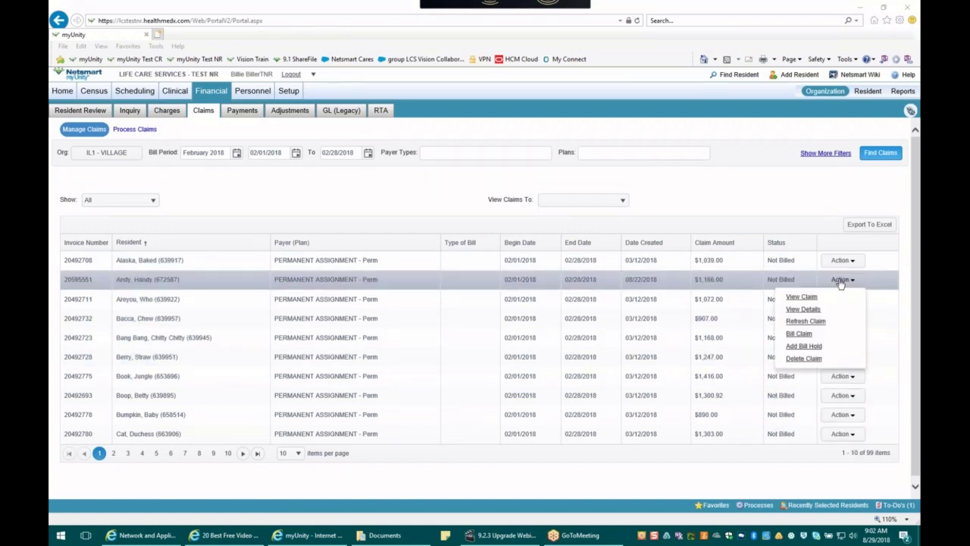
{"action": "left_click", "coordinate": [802, 297]}
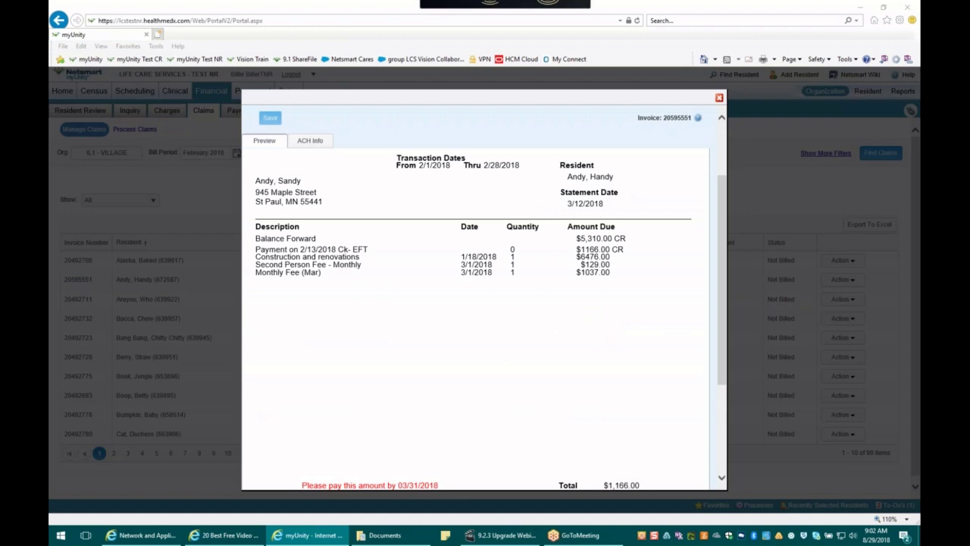
{"action": "left_click", "coordinate": [311, 144]}
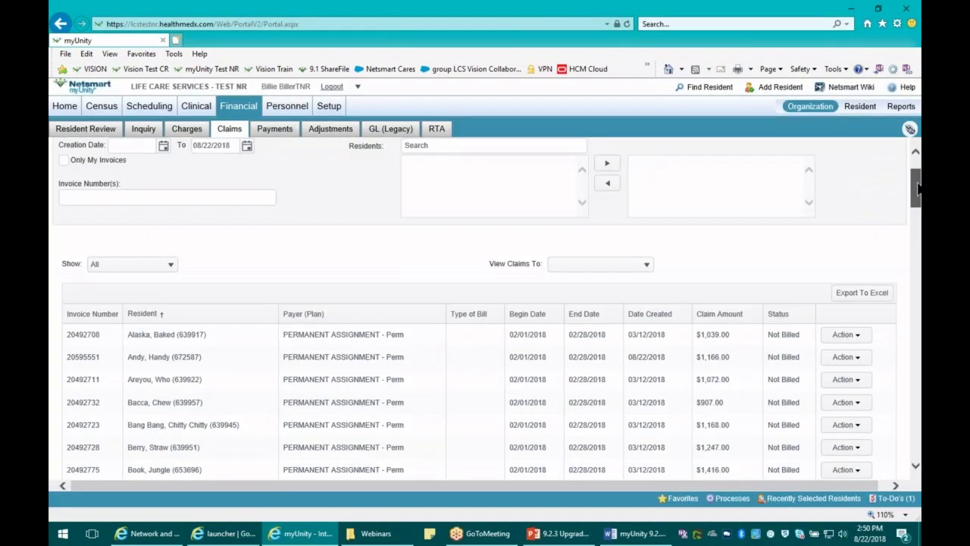
- Review the actions available for the seventh claim in the list without choosing one
{"action": "left_click_drag", "start_coordinate": [915, 182], "coordinate": [919, 195]}
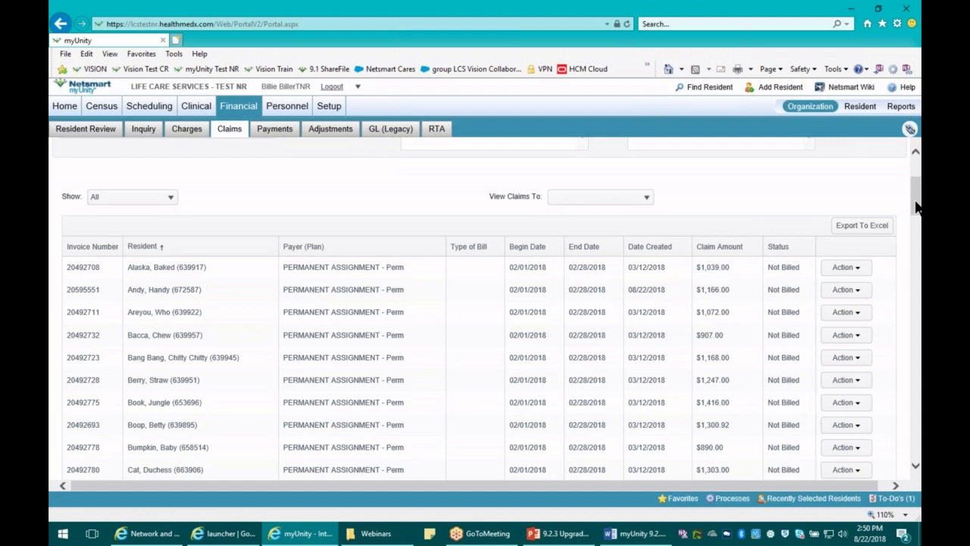
{"action": "left_click", "coordinate": [846, 267]}
{"action": "left_click", "coordinate": [845, 402]}
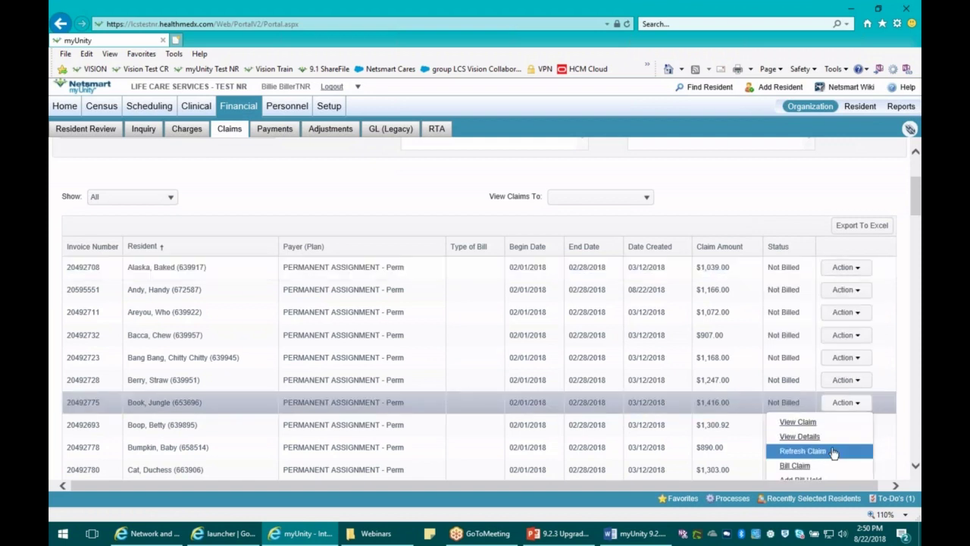
{"action": "left_click", "coordinate": [445, 318]}
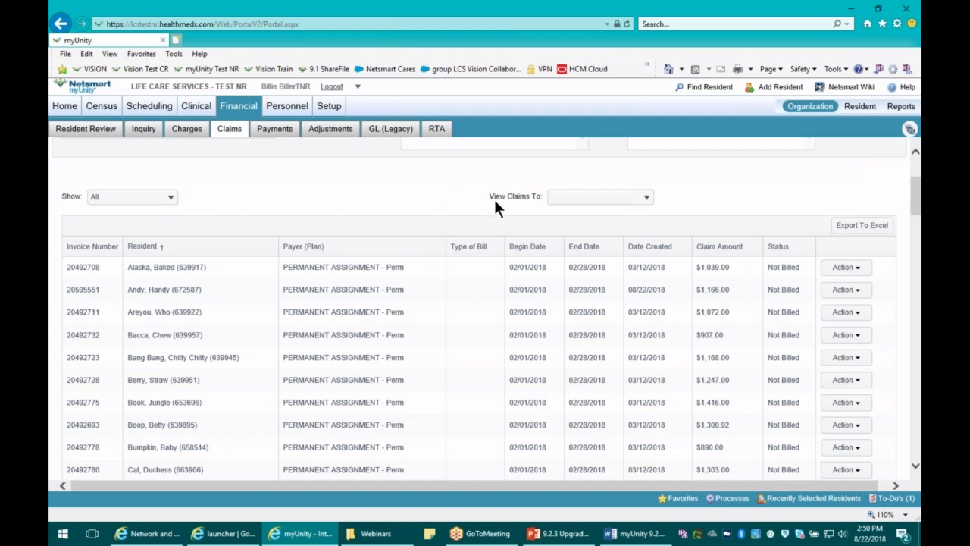
- Set View Claims To to Print and check the selected claims in the list
{"action": "left_click", "coordinate": [647, 199]}
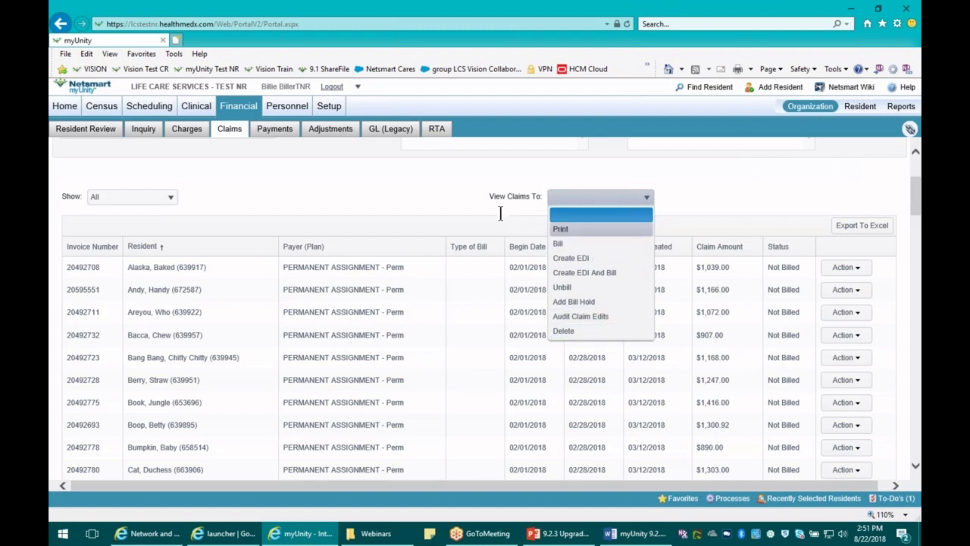
{"action": "left_click", "coordinate": [597, 228]}
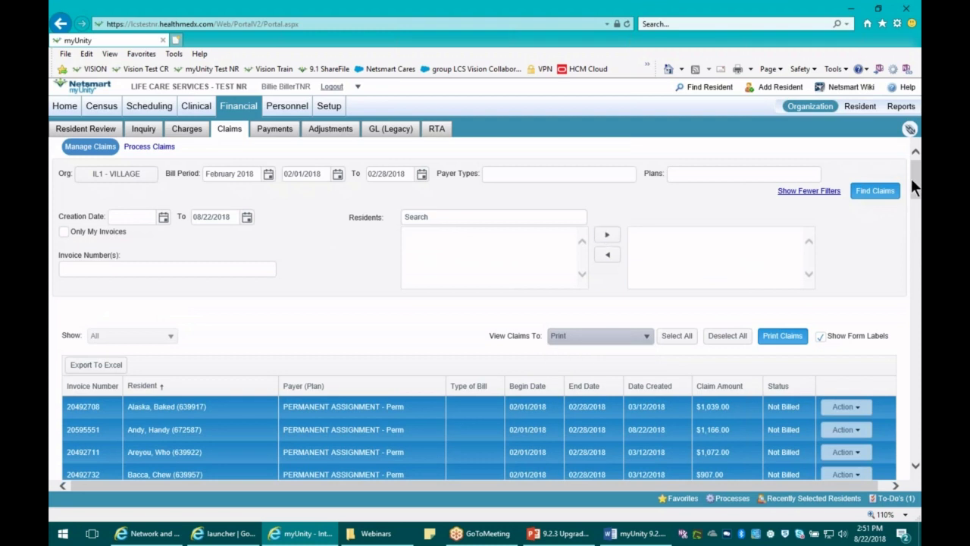
{"action": "left_click_drag", "start_coordinate": [913, 188], "coordinate": [915, 212]}
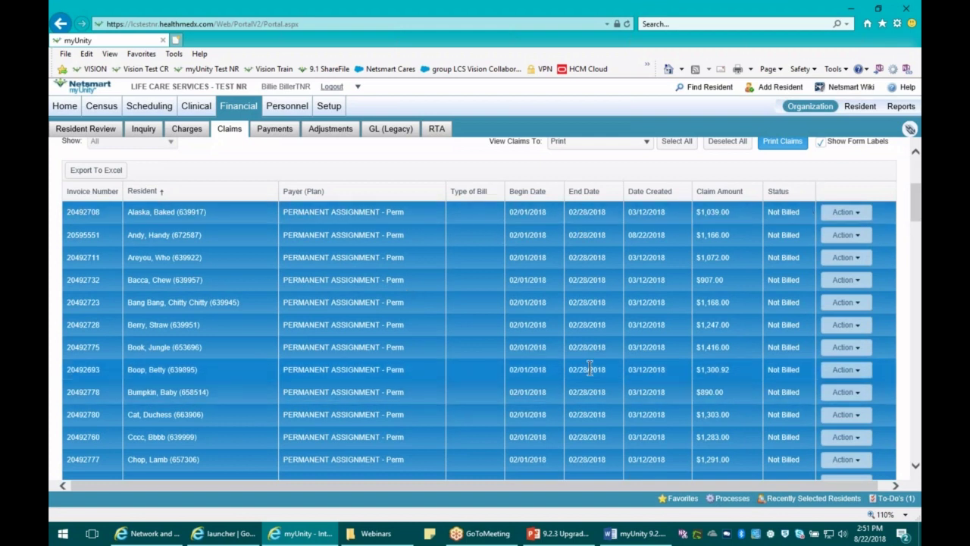
- Deselect the first and fifth claims in the print selection, and select both again
{"action": "left_click", "coordinate": [391, 215]}
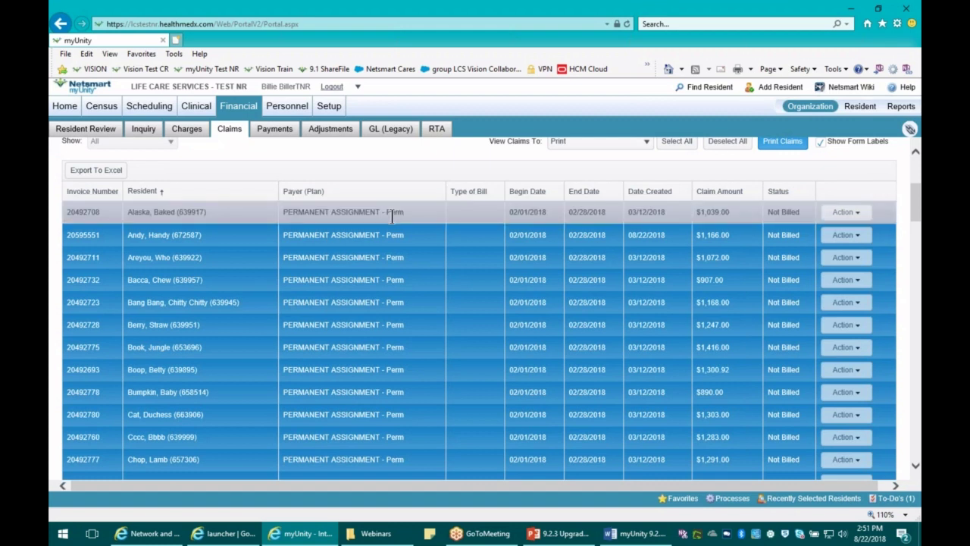
{"action": "left_click", "coordinate": [413, 301]}
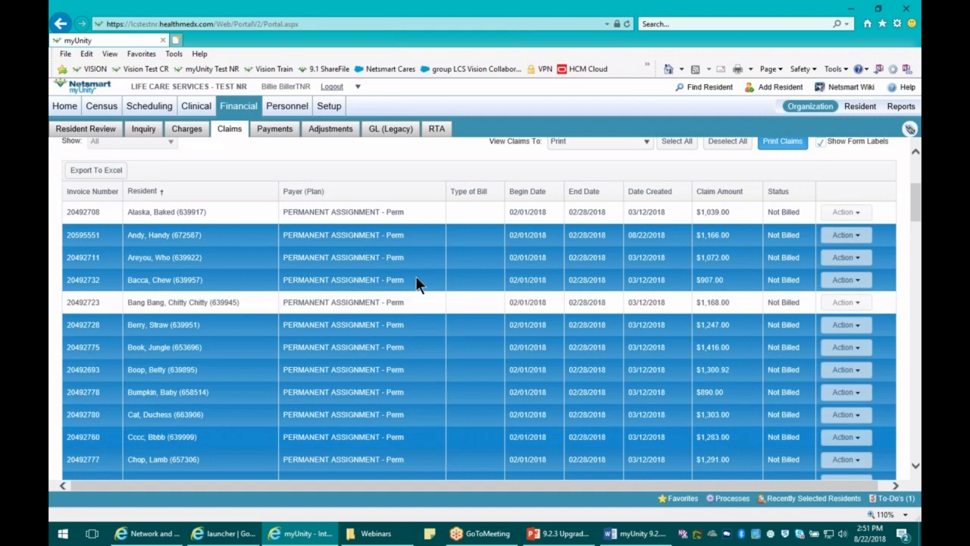
{"action": "left_click", "coordinate": [373, 302]}
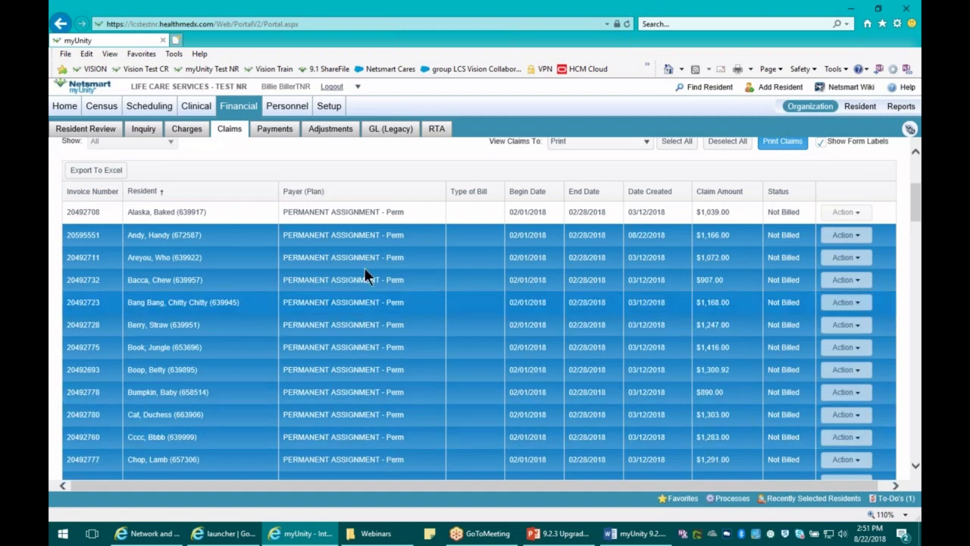
{"action": "left_click", "coordinate": [370, 212]}
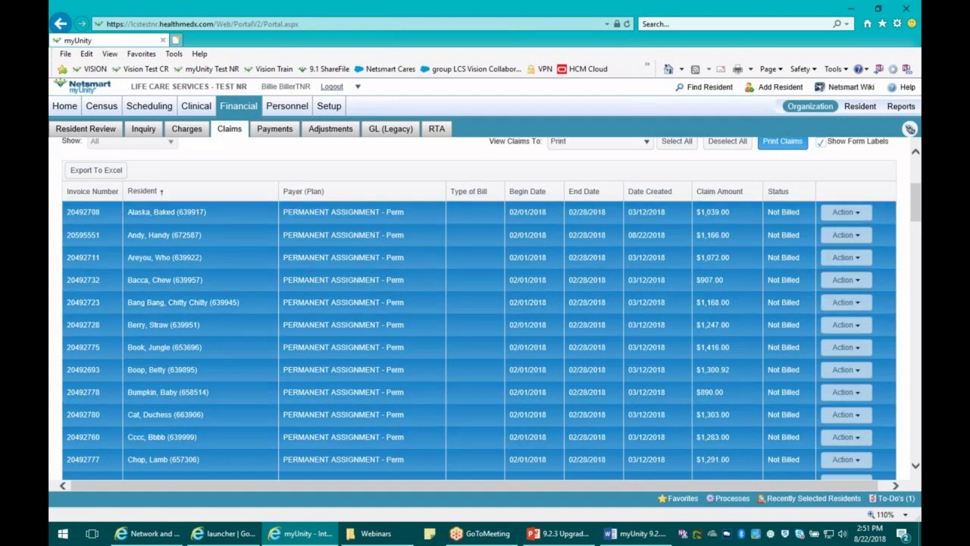
- Toggle the Show Form Labels option and print all the selected claims
{"action": "scroll", "coordinate": [913, 210], "scroll_direction": "up", "scroll_amount": 2}
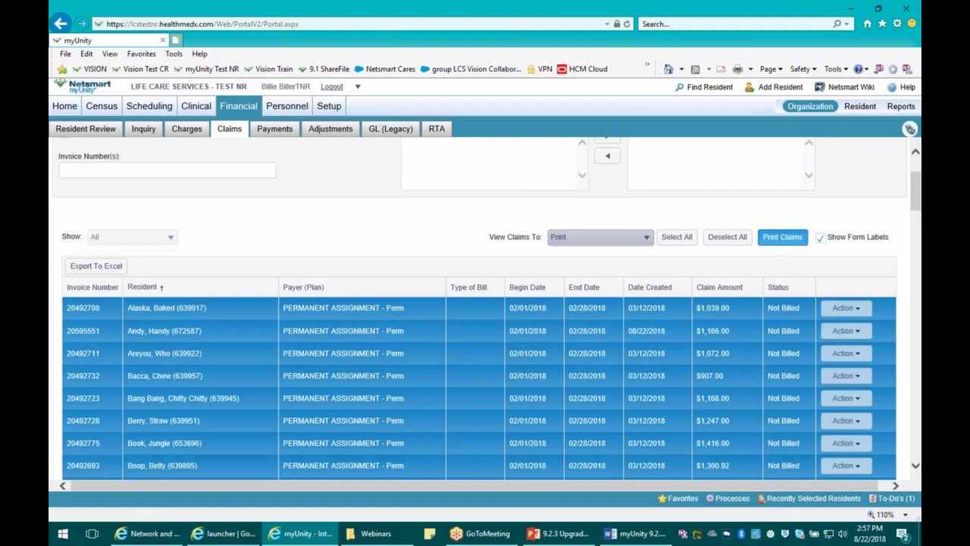
{"action": "left_click", "coordinate": [821, 238]}
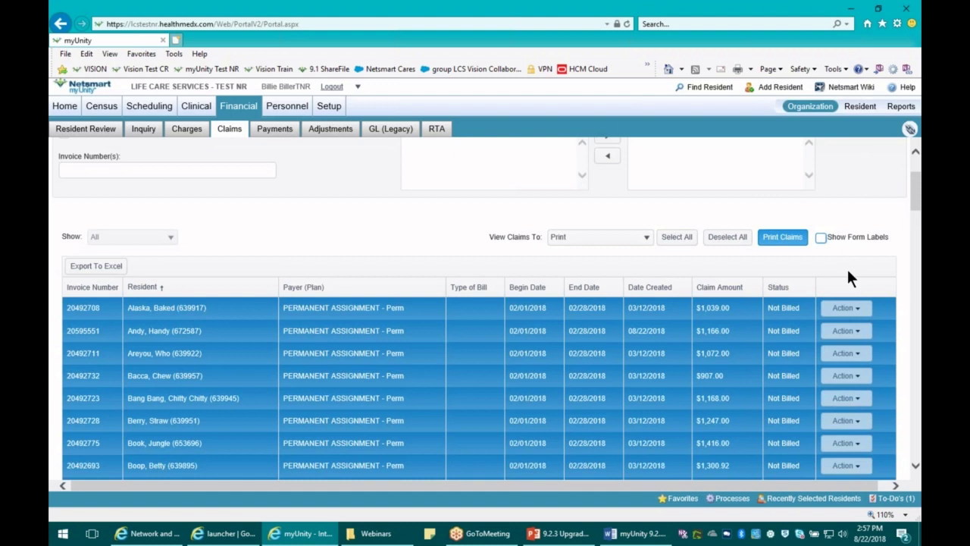
{"action": "left_click", "coordinate": [823, 244]}
{"action": "left_click", "coordinate": [774, 241]}
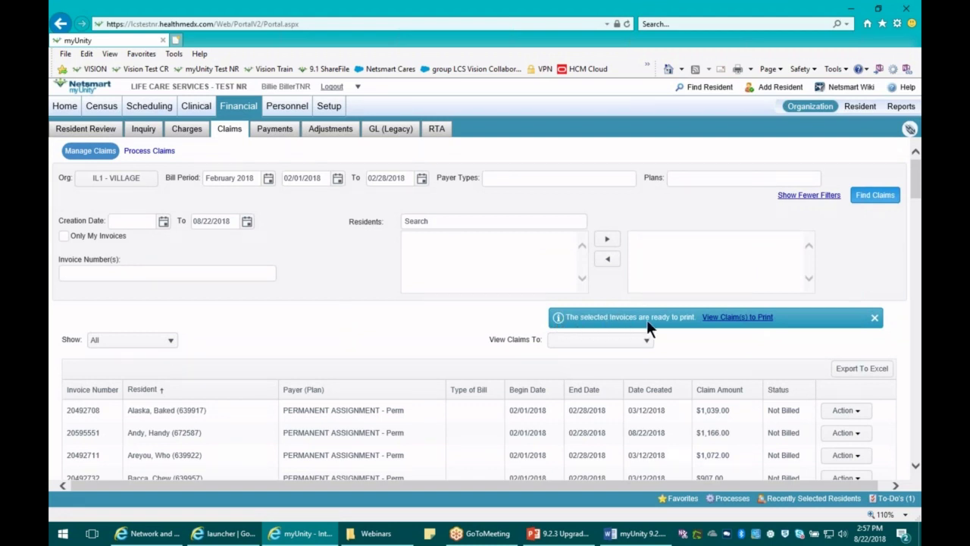
- View the list of generated claim print files and close it without opening a file
{"action": "left_click", "coordinate": [731, 325]}
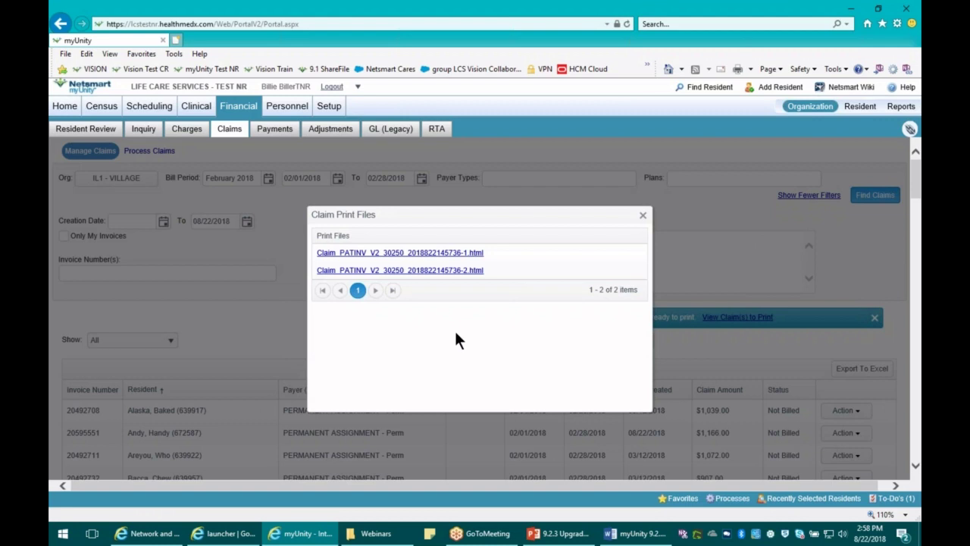
{"action": "left_click", "coordinate": [642, 215]}
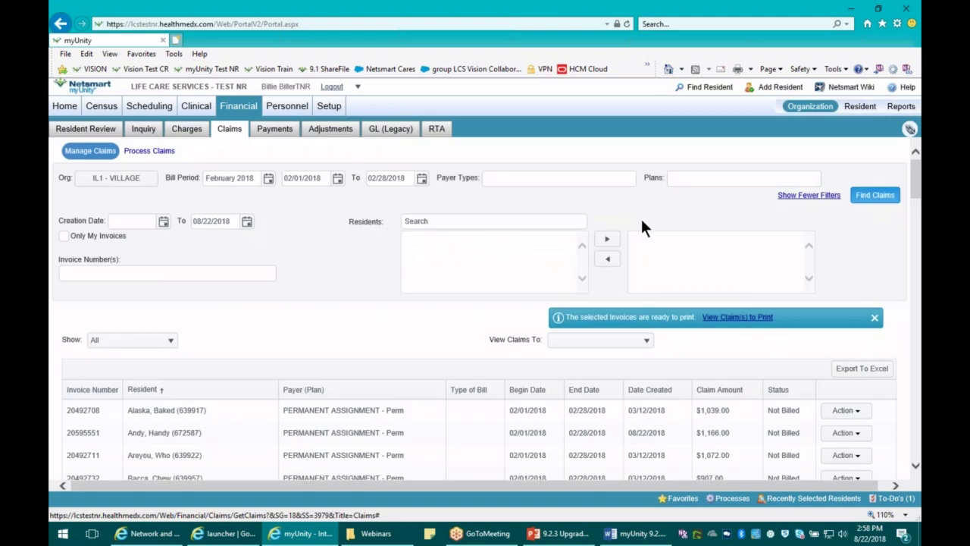
{"action": "key", "text": "alt+Tab"}
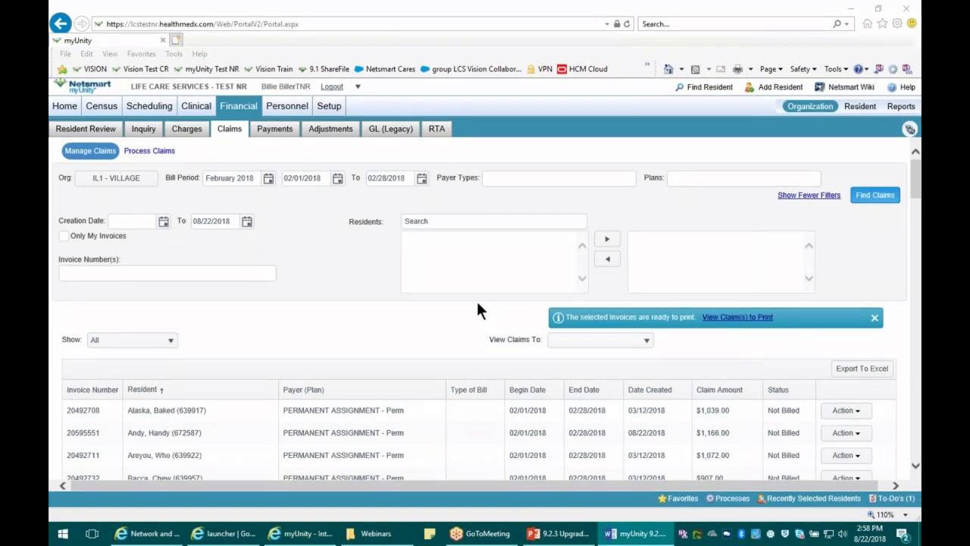
- Review the first claim's available actions and the Show filter's options, leaving the filter at All
{"action": "left_click_drag", "start_coordinate": [915, 187], "coordinate": [915, 204]}
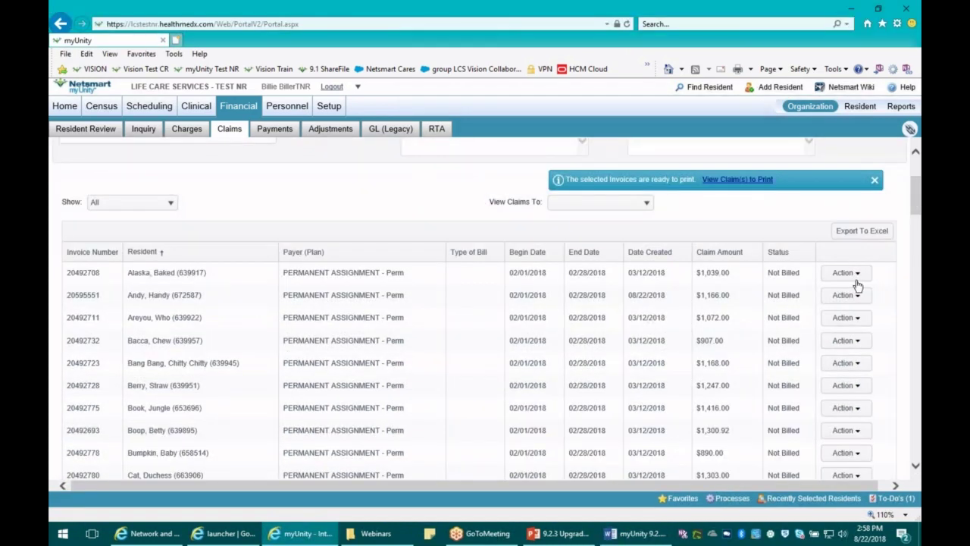
{"action": "left_click", "coordinate": [849, 273]}
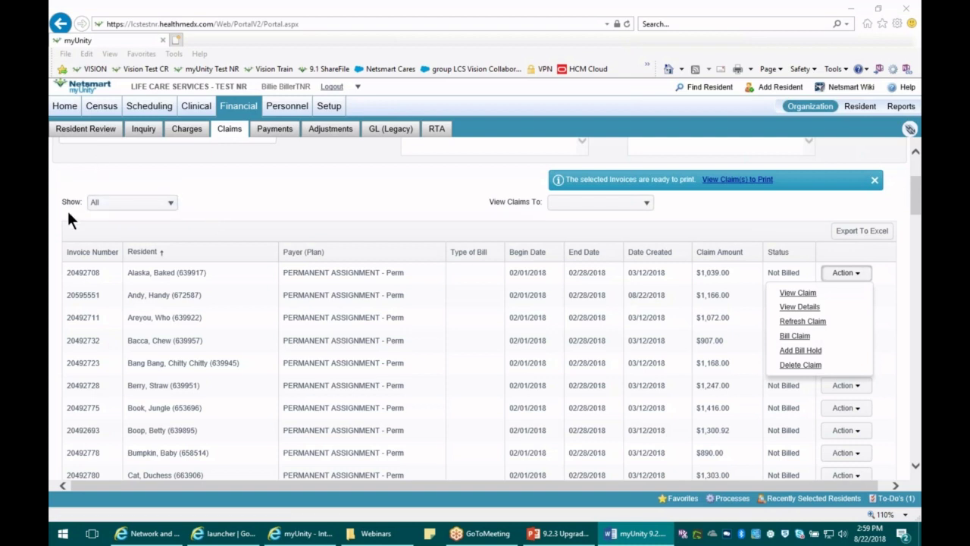
{"action": "left_click", "coordinate": [169, 206]}
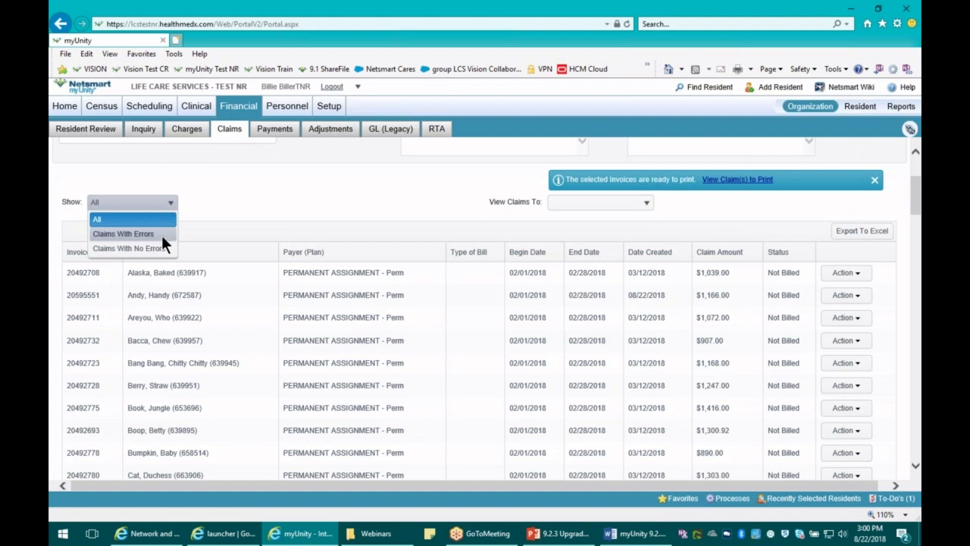
{"action": "left_click", "coordinate": [323, 206]}
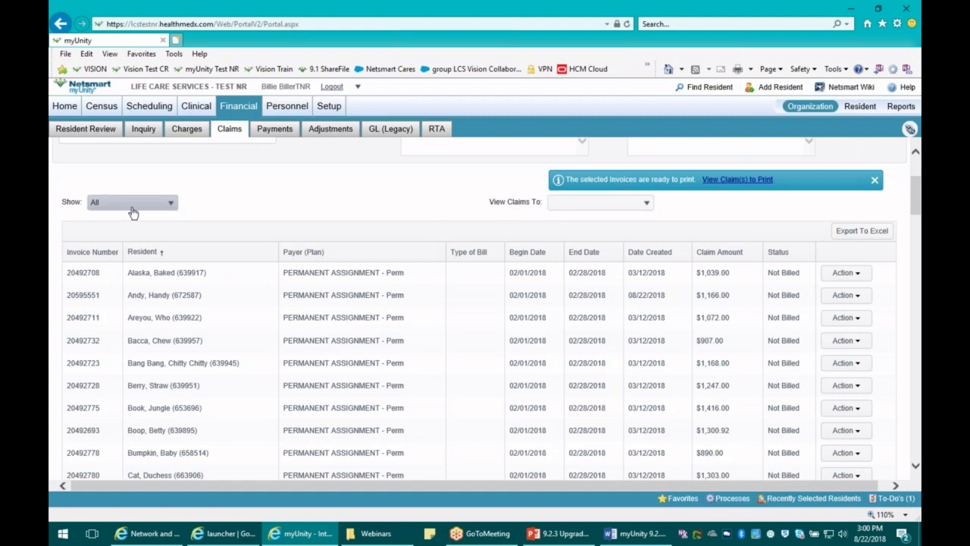
{"action": "key", "text": "alt+Tab"}
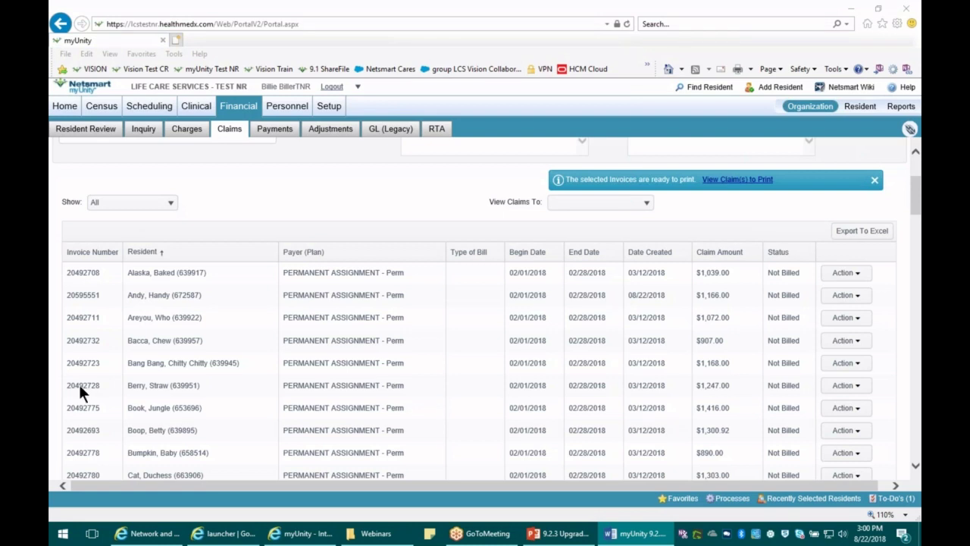
- Check the first claim's available actions and go to the Process Claims page
{"action": "left_click", "coordinate": [846, 274]}
{"action": "scroll", "coordinate": [273, 208], "scroll_direction": "up", "scroll_amount": 3}
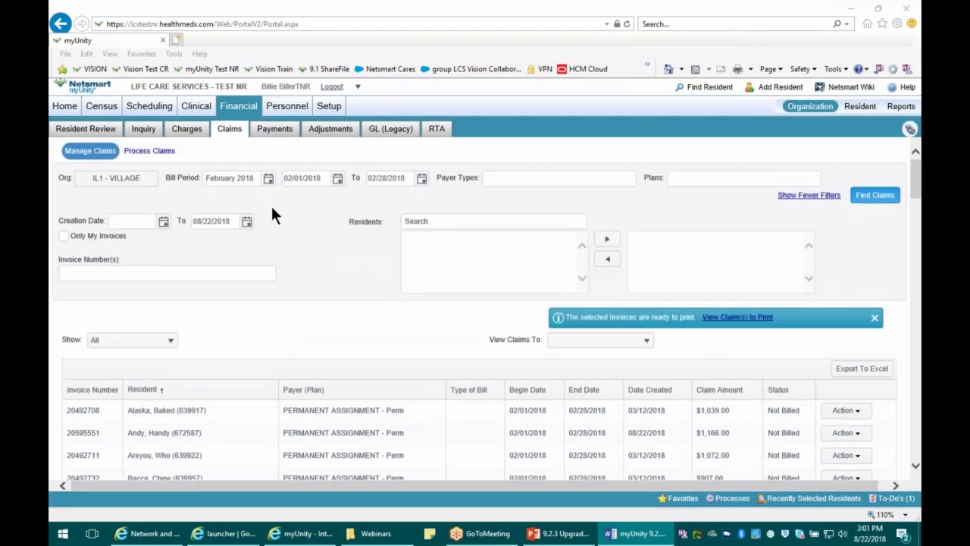
{"action": "left_click", "coordinate": [161, 154]}
{"action": "left_click", "coordinate": [162, 152]}
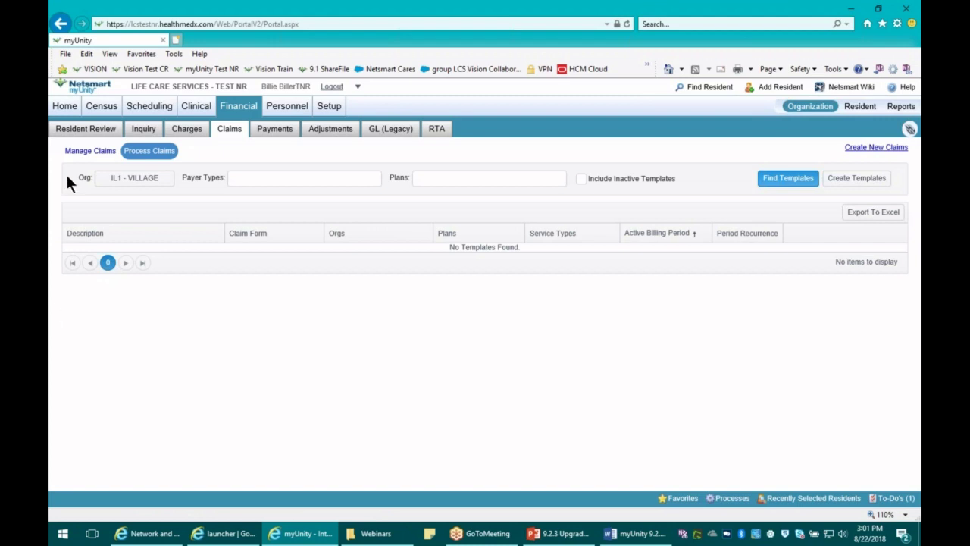
- Set the organization to HC - VILLAGE only, in place of IL1 - VILLAGE, and find its claim templates
{"action": "left_click", "coordinate": [122, 179]}
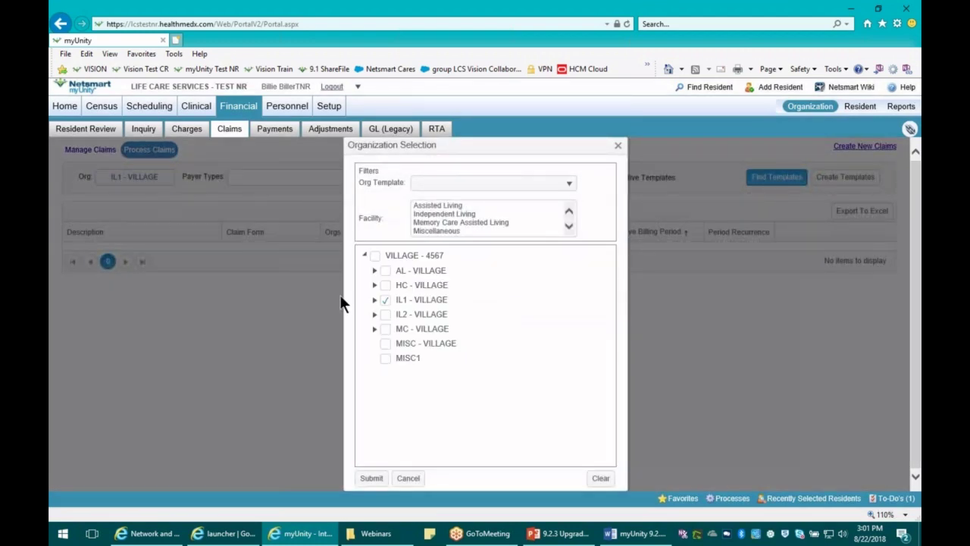
{"action": "left_click", "coordinate": [385, 299]}
{"action": "left_click", "coordinate": [385, 284]}
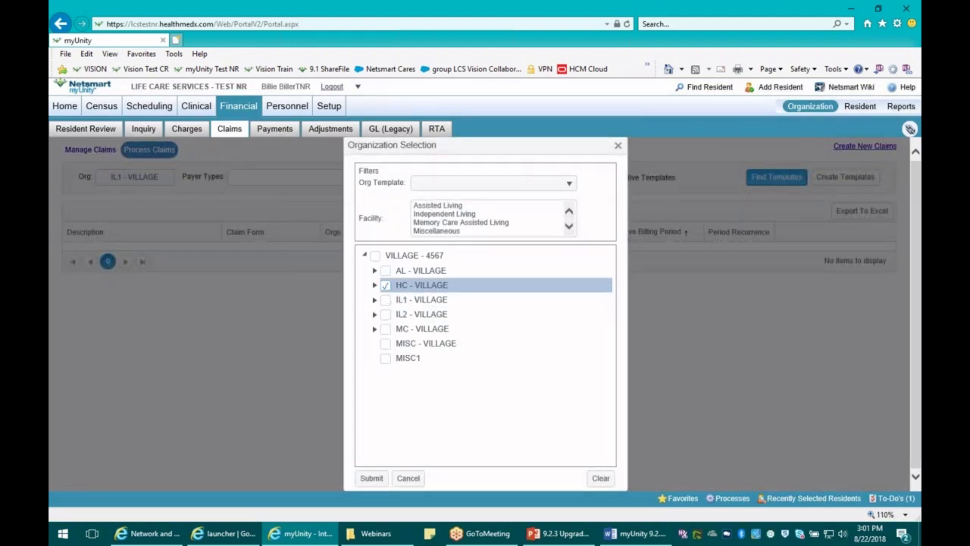
{"action": "left_click", "coordinate": [374, 478]}
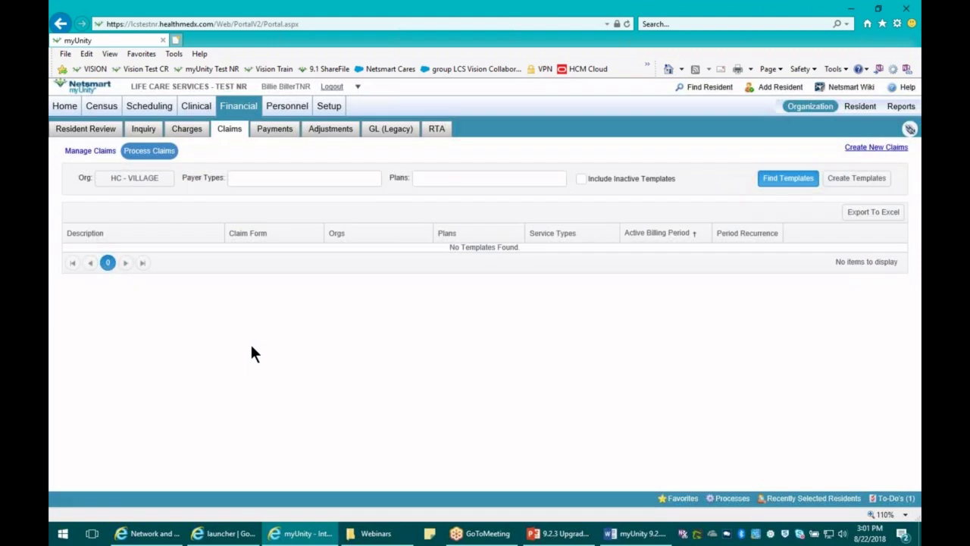
{"action": "left_click", "coordinate": [786, 184]}
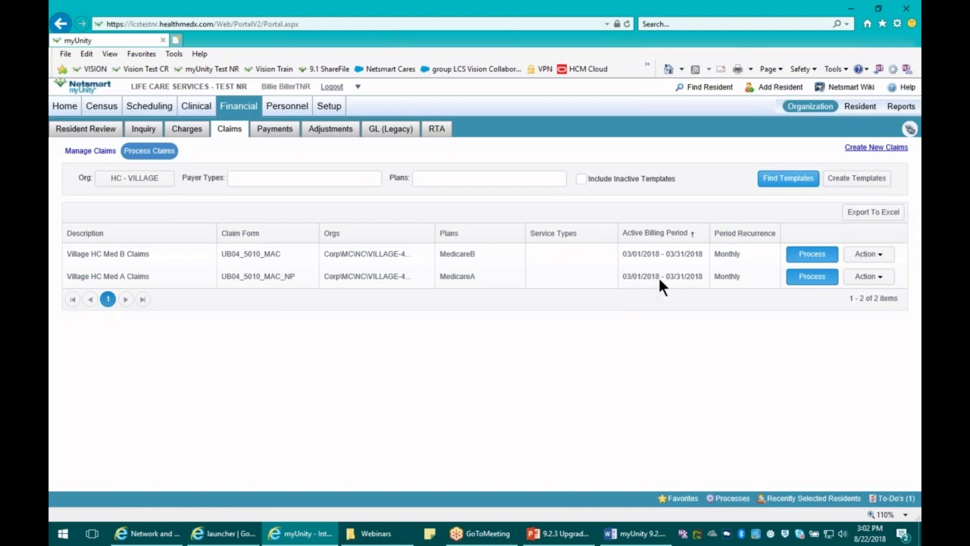
- Process the Village HC Med A Claims template for billing period 03/01/2018 - 03/31/2018 with bill date 08/22/2018
{"action": "left_click", "coordinate": [910, 129]}
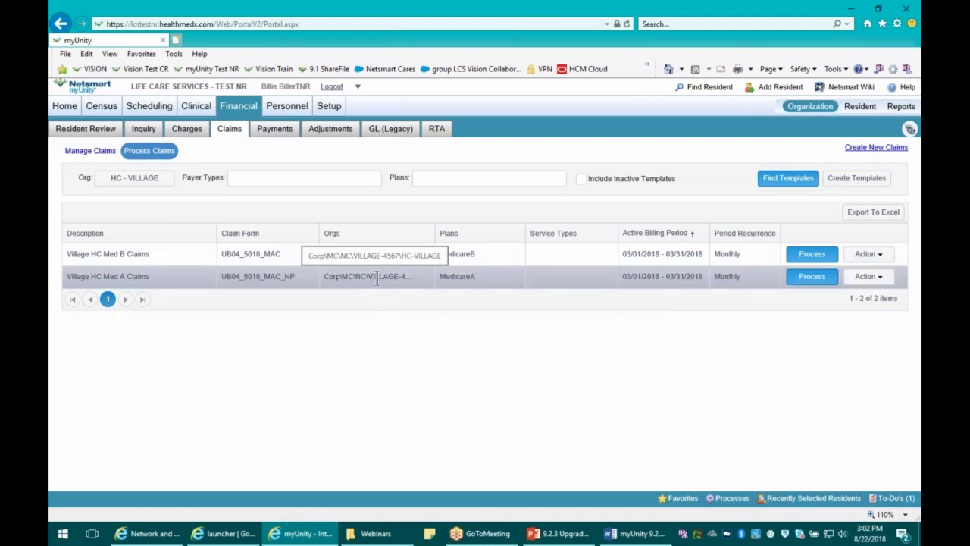
{"action": "left_click", "coordinate": [860, 282]}
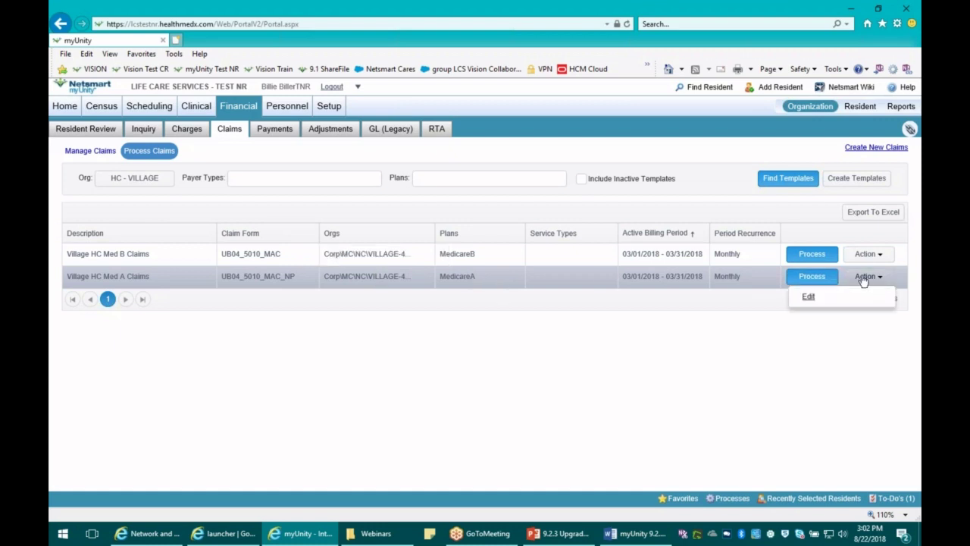
{"action": "left_click", "coordinate": [809, 280]}
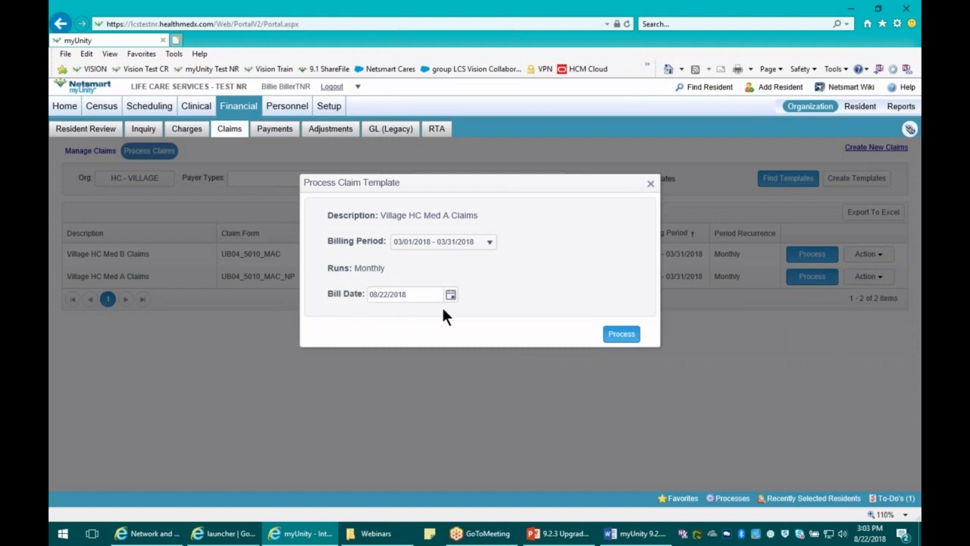
{"action": "left_click", "coordinate": [622, 333]}
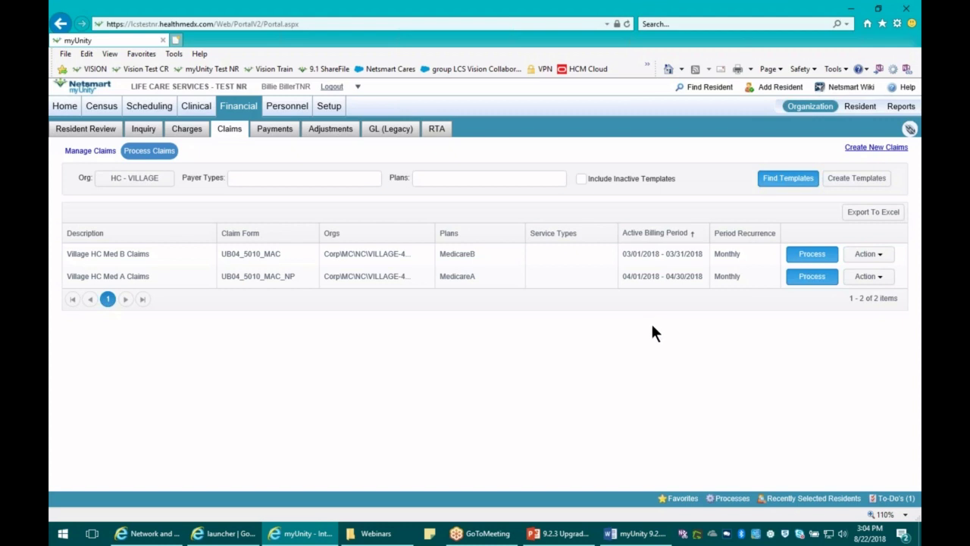
- Find the HC - VILLAGE claims on the Manage Claims page for bill period March 2018 and payer type MedicareA
{"action": "left_click", "coordinate": [90, 150]}
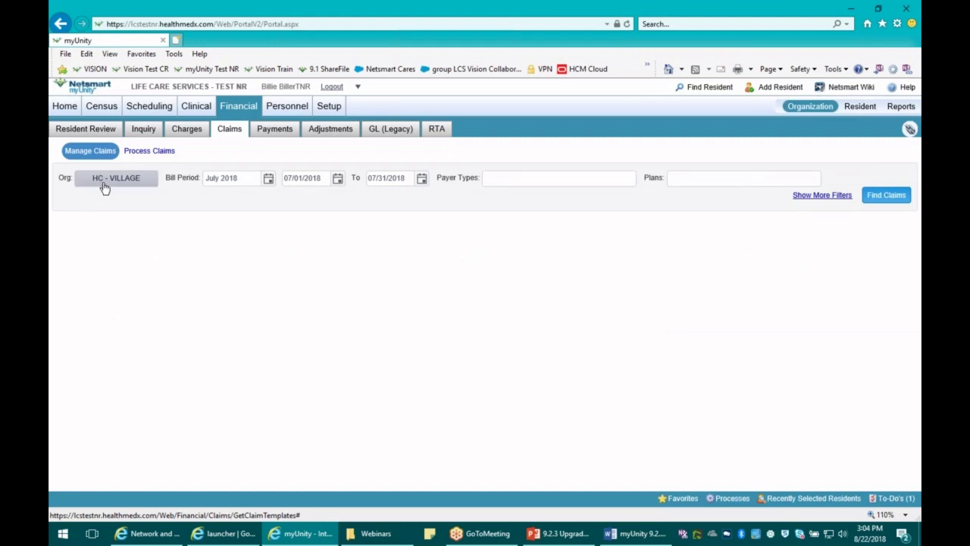
{"action": "left_click", "coordinate": [268, 177]}
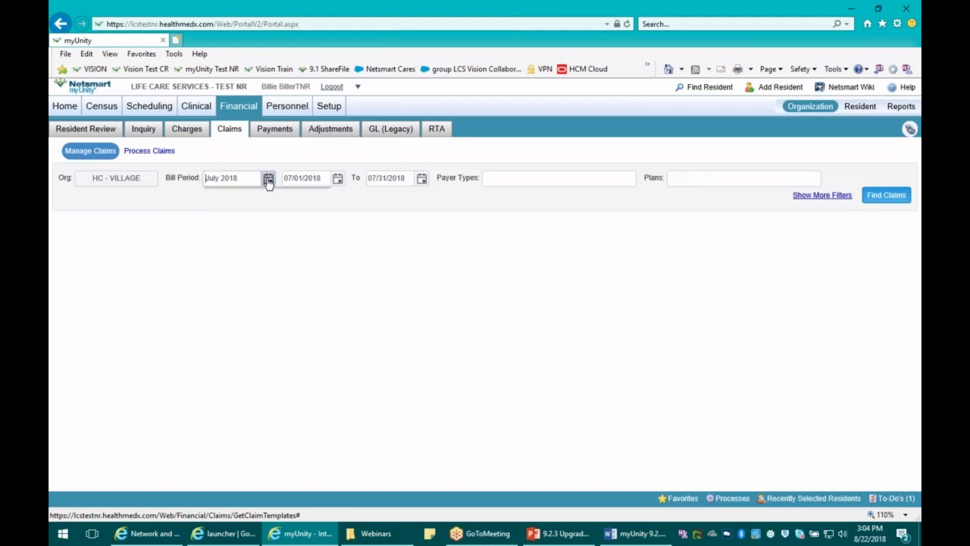
{"action": "left_click", "coordinate": [282, 225]}
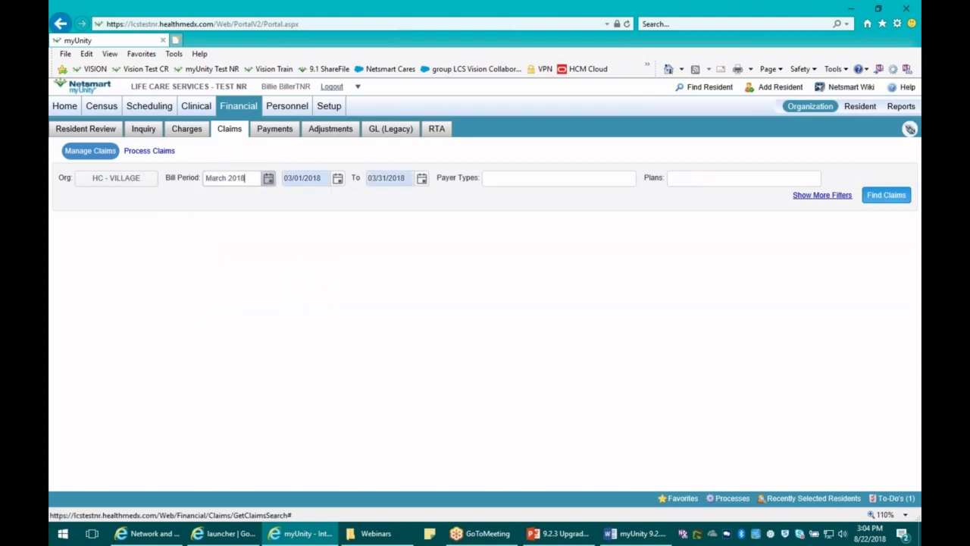
{"action": "left_click", "coordinate": [534, 182]}
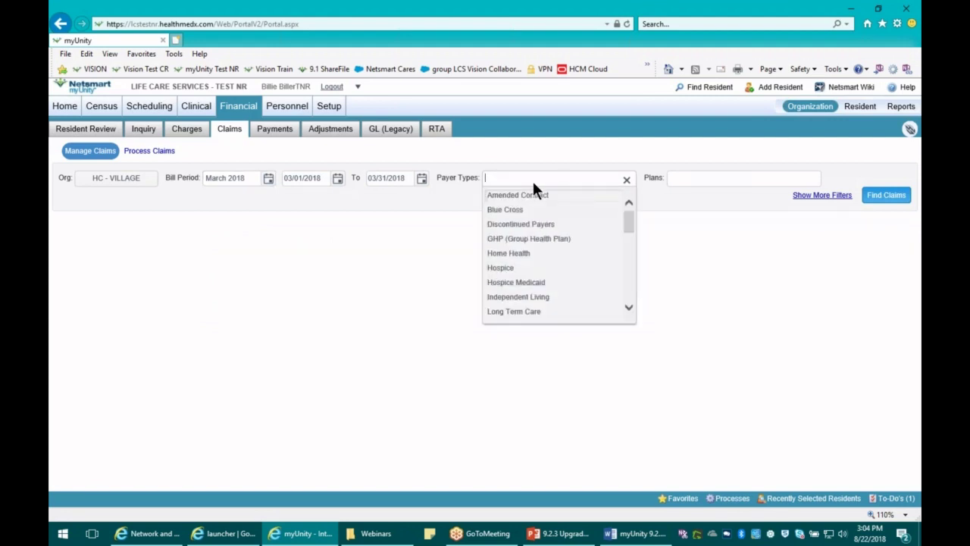
{"action": "type", "text": "medicare"}
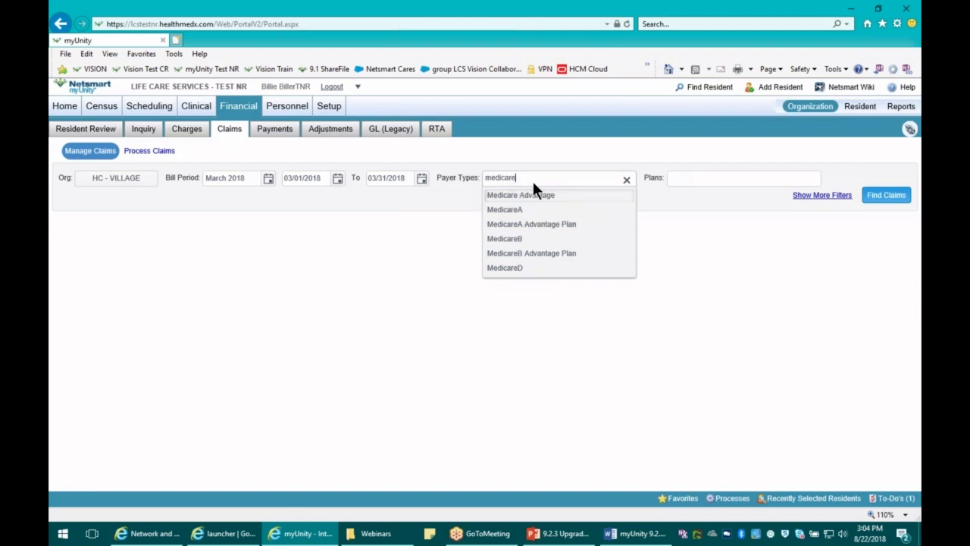
{"action": "left_click", "coordinate": [525, 212]}
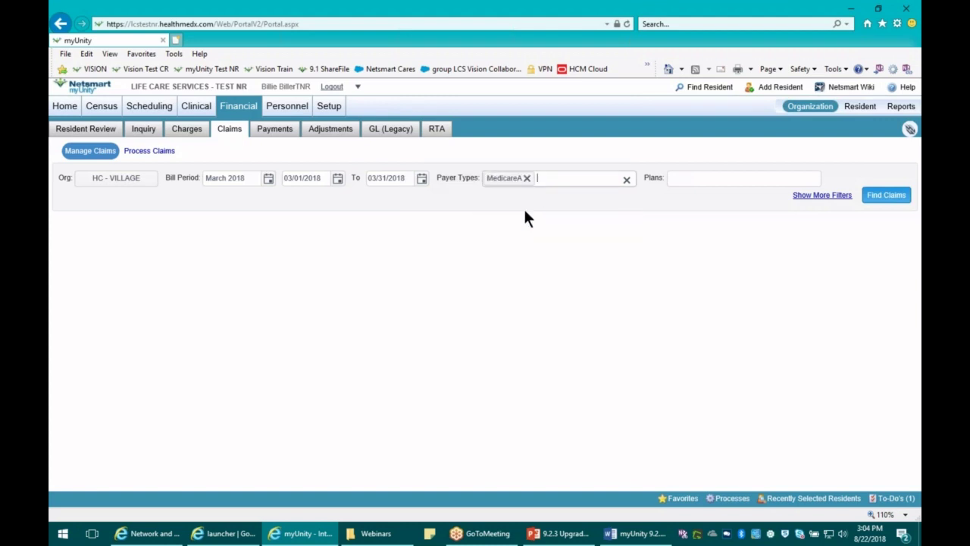
{"action": "left_click", "coordinate": [883, 196]}
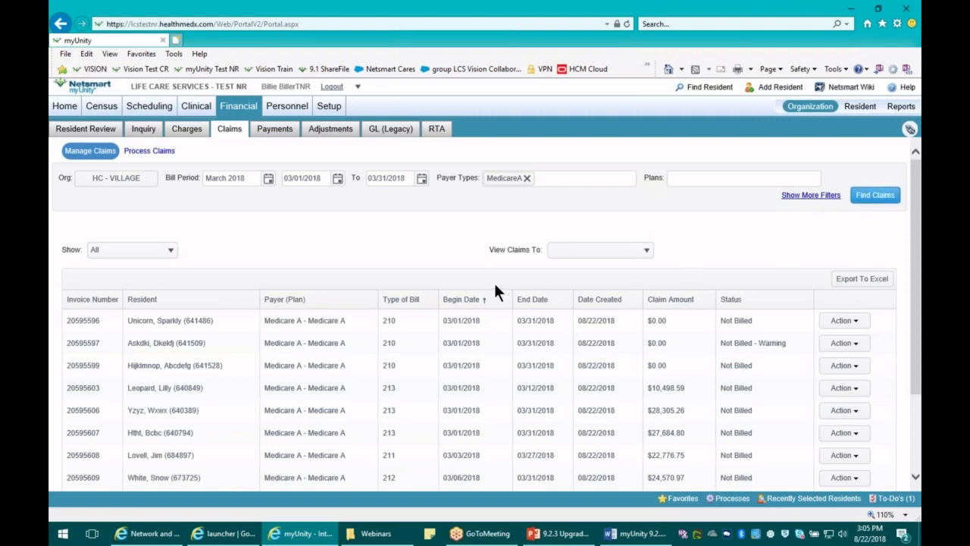
- Look through both pages of the claims list and set it to show 250 items per page
{"action": "scroll", "coordinate": [445, 361], "scroll_direction": "down", "scroll_amount": 1}
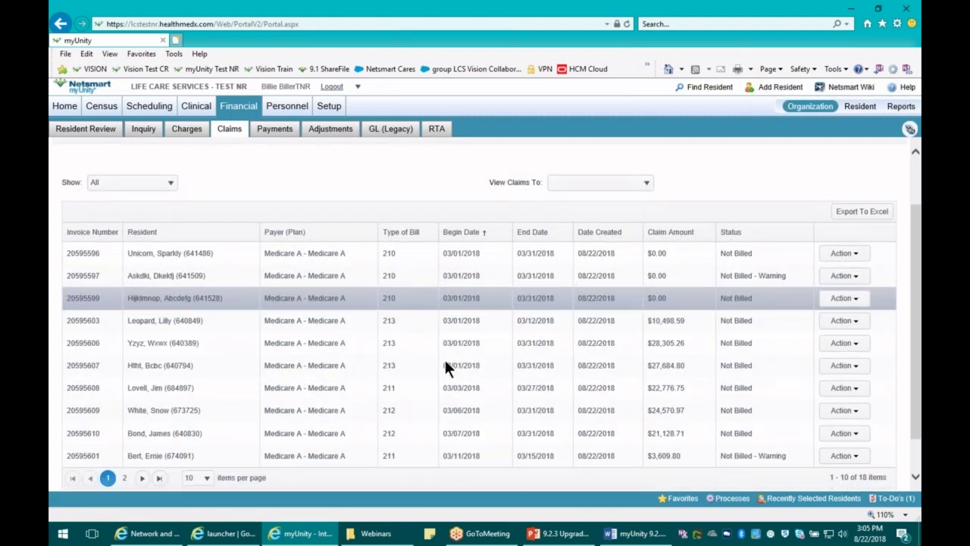
{"action": "scroll", "coordinate": [445, 361], "scroll_direction": "down", "scroll_amount": 1}
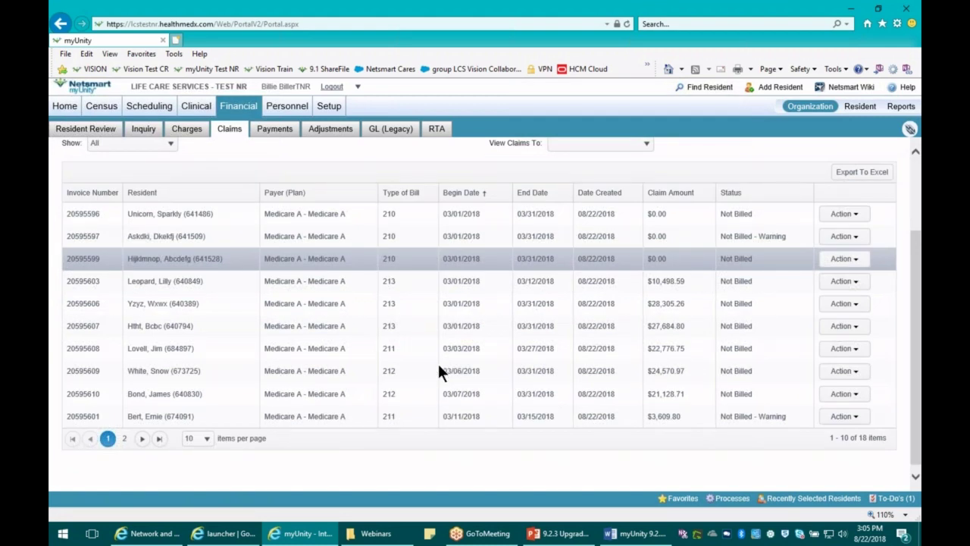
{"action": "left_click", "coordinate": [125, 438]}
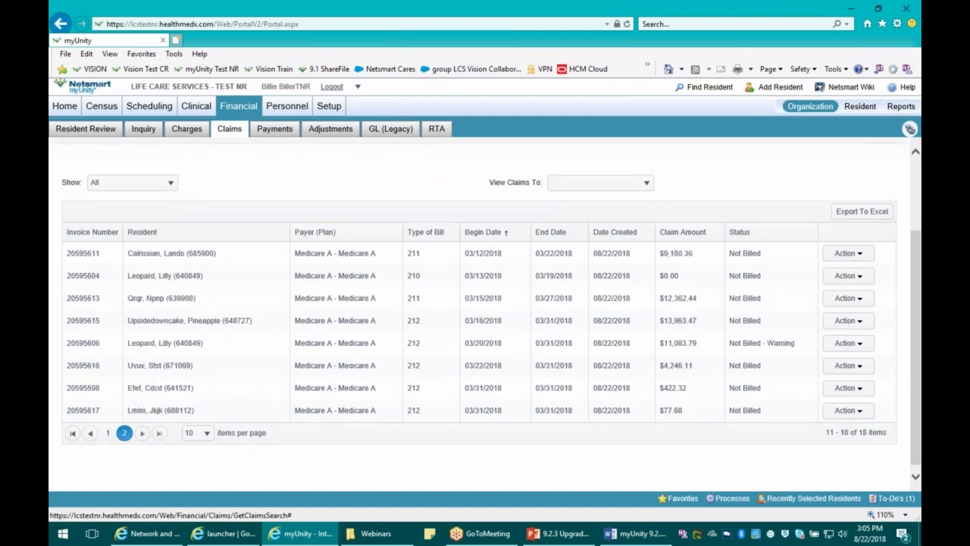
{"action": "left_click", "coordinate": [207, 434]}
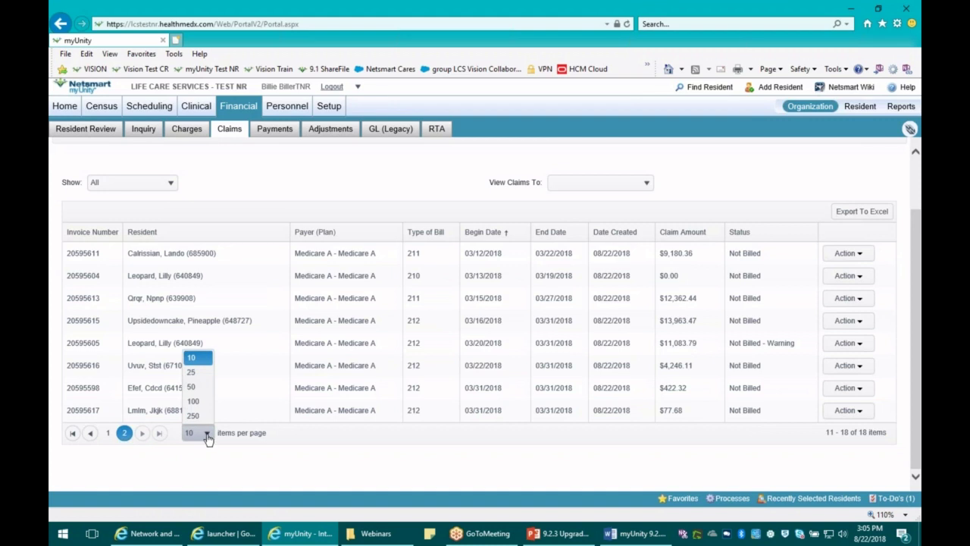
{"action": "left_click", "coordinate": [198, 415]}
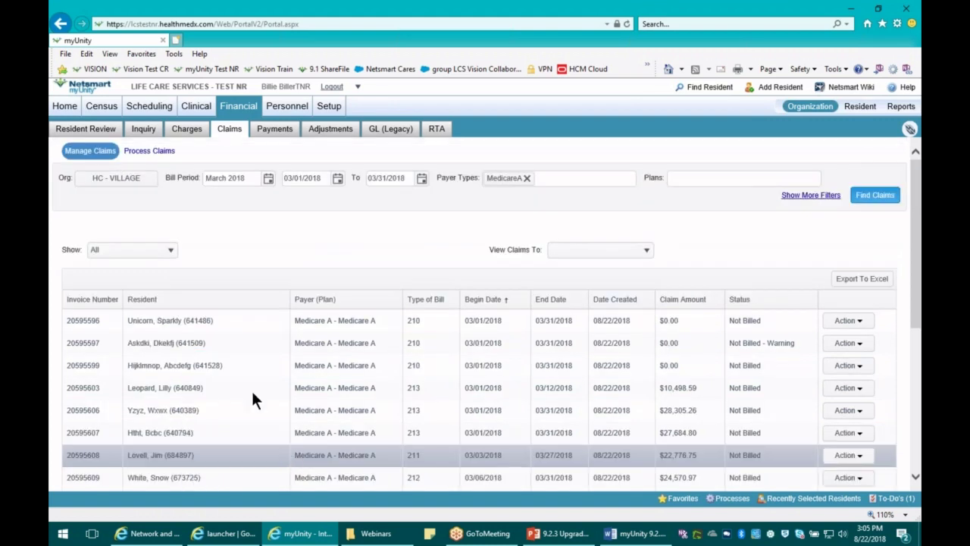
- Look over the full claims list and sort it by resident in ascending order
{"action": "scroll", "coordinate": [235, 349], "scroll_direction": "down", "scroll_amount": 1}
{"action": "scroll", "coordinate": [235, 349], "scroll_direction": "down", "scroll_amount": 4}
{"action": "scroll", "coordinate": [235, 350], "scroll_direction": "up", "scroll_amount": 3}
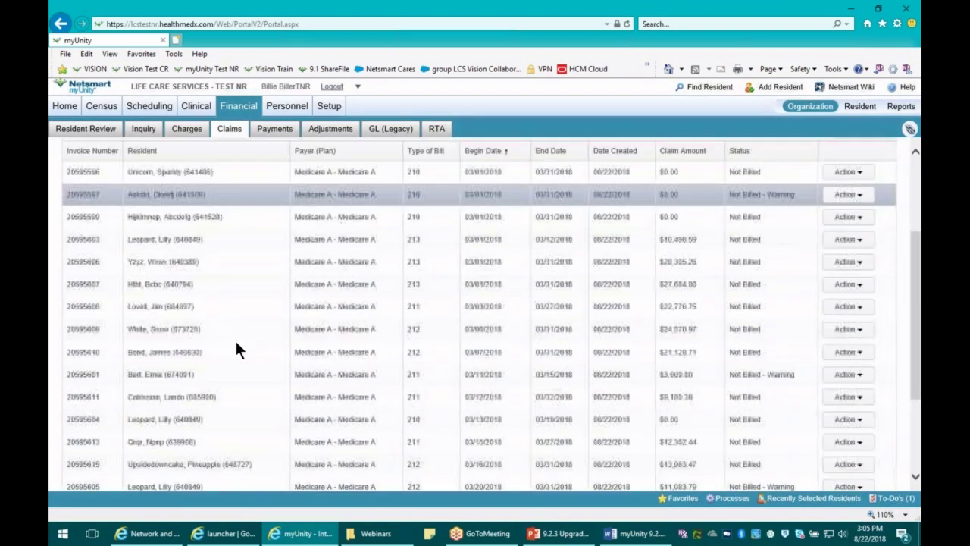
{"action": "left_click", "coordinate": [147, 220]}
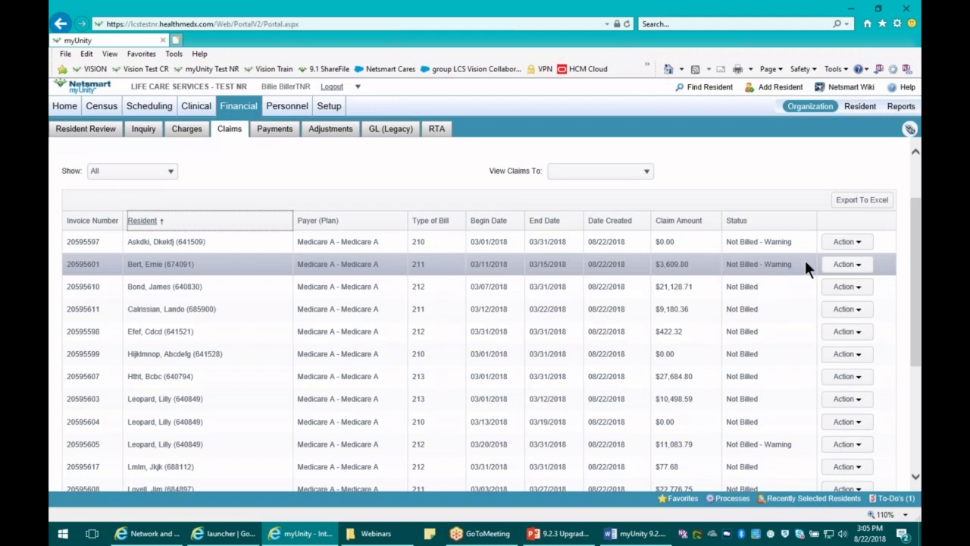
- View the errors and warnings for the first listed claim and close them
{"action": "left_click", "coordinate": [857, 242]}
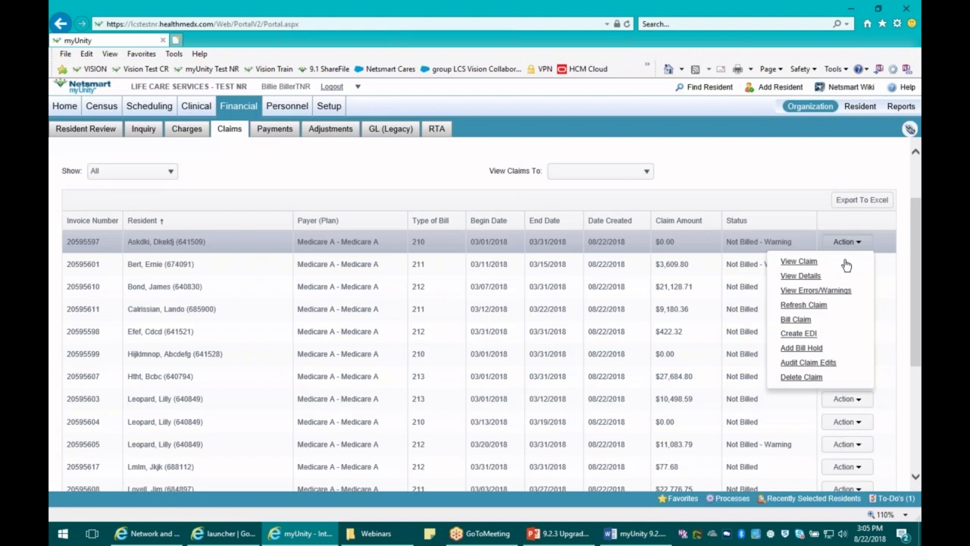
{"action": "left_click", "coordinate": [829, 294]}
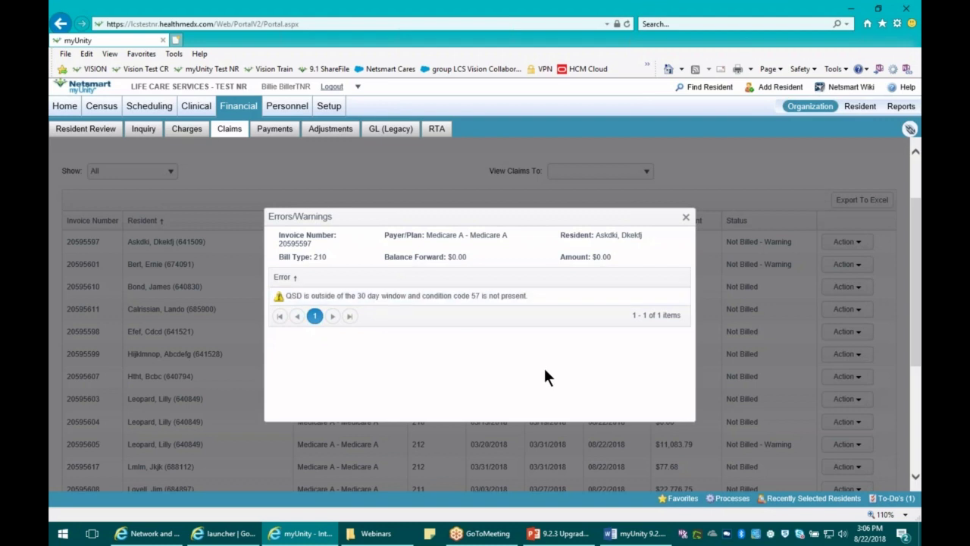
{"action": "left_click", "coordinate": [685, 217]}
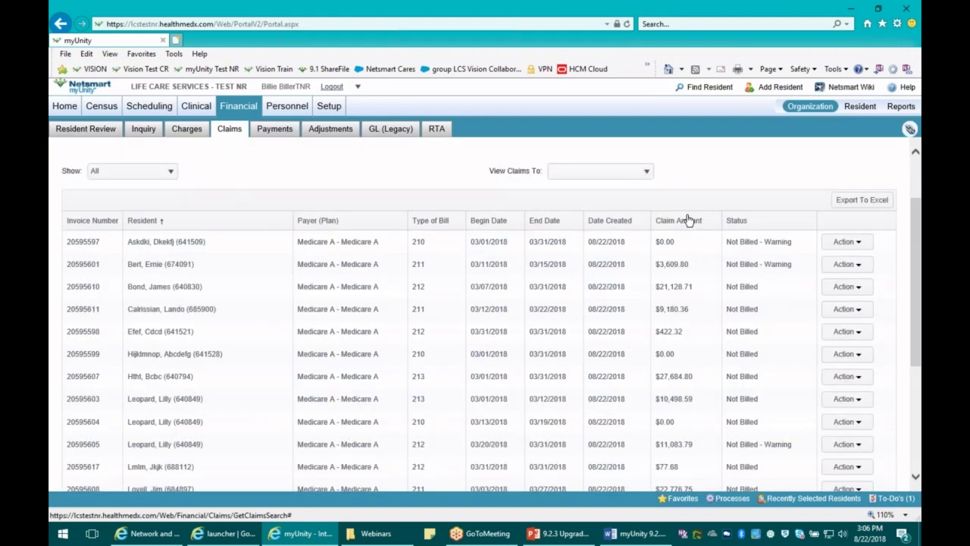
- Open the fourth listed claim, dated 03/12/2018 to 03/22/2018, and review its claim form preview
{"action": "left_click", "coordinate": [846, 241]}
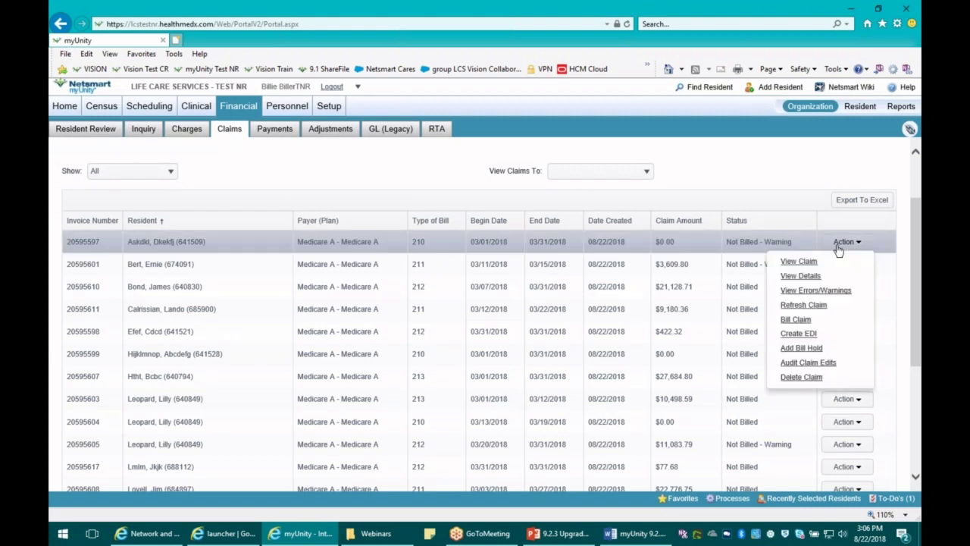
{"action": "left_click", "coordinate": [845, 309]}
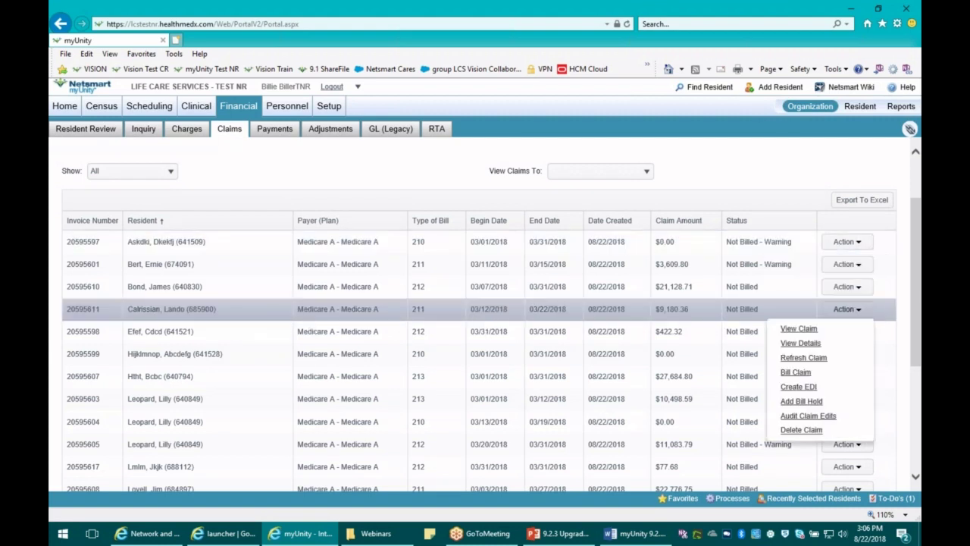
{"action": "left_click", "coordinate": [798, 328]}
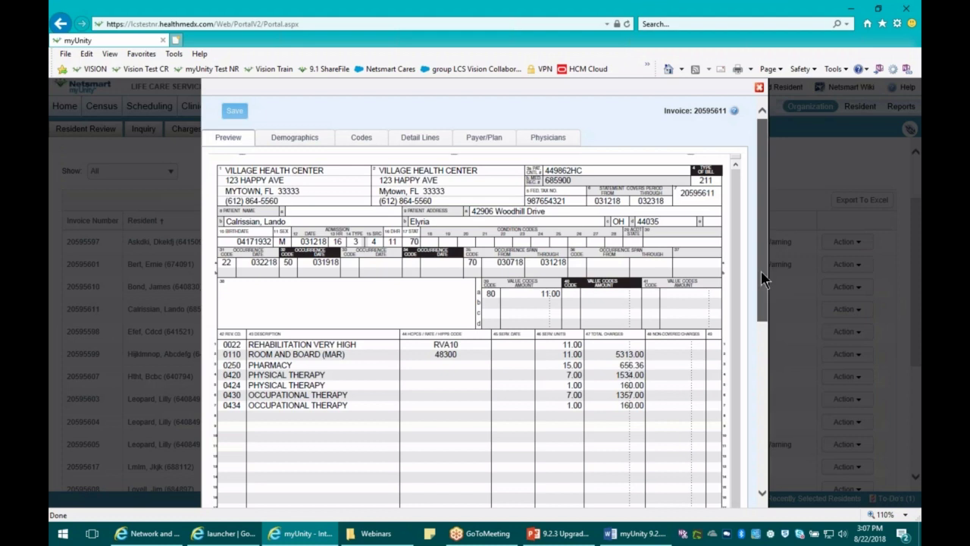
{"action": "left_click_drag", "start_coordinate": [763, 279], "coordinate": [804, 228]}
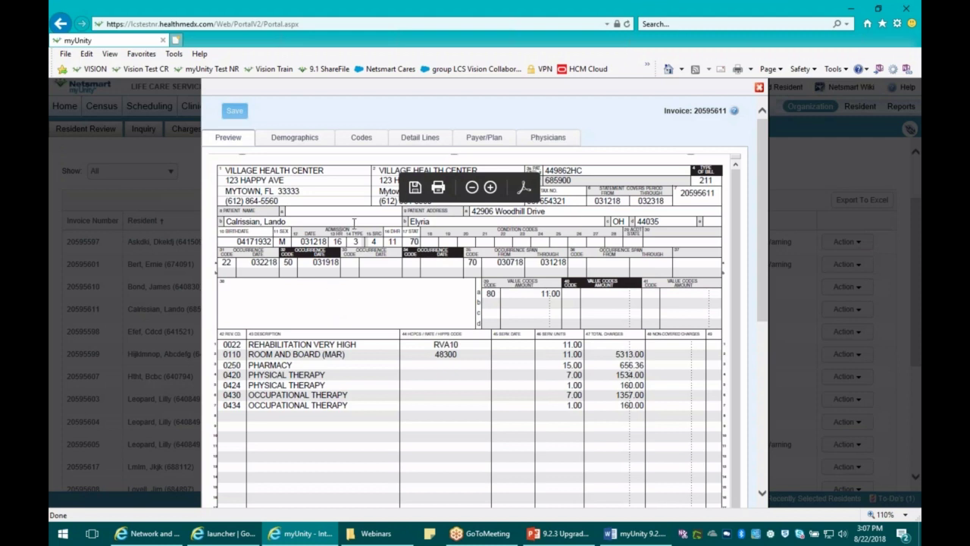
- Add occurrence code 99 dated 03/04/2018 to the claim's codes and save the claim
{"action": "left_click", "coordinate": [362, 141]}
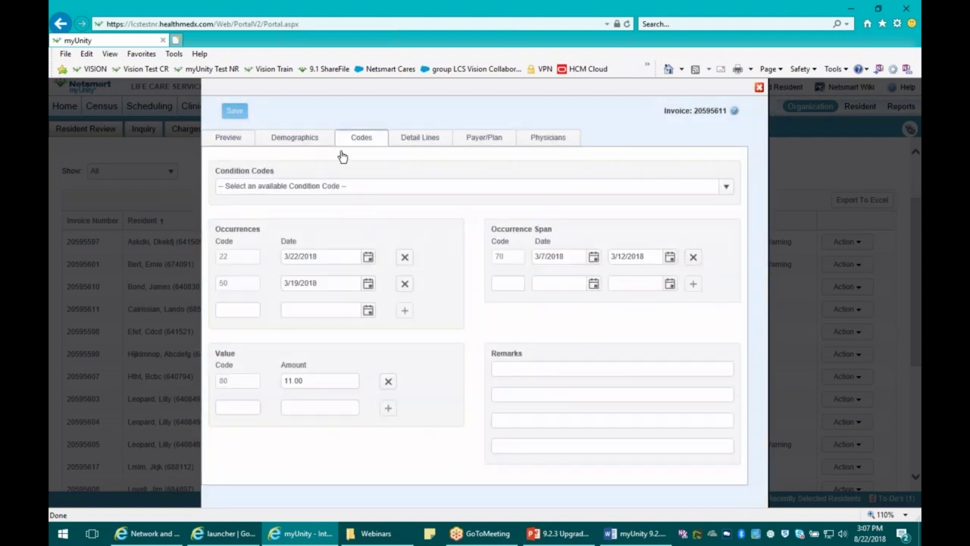
{"action": "left_click", "coordinate": [230, 311]}
{"action": "type", "text": "99"}
{"action": "key", "text": "Tab"}
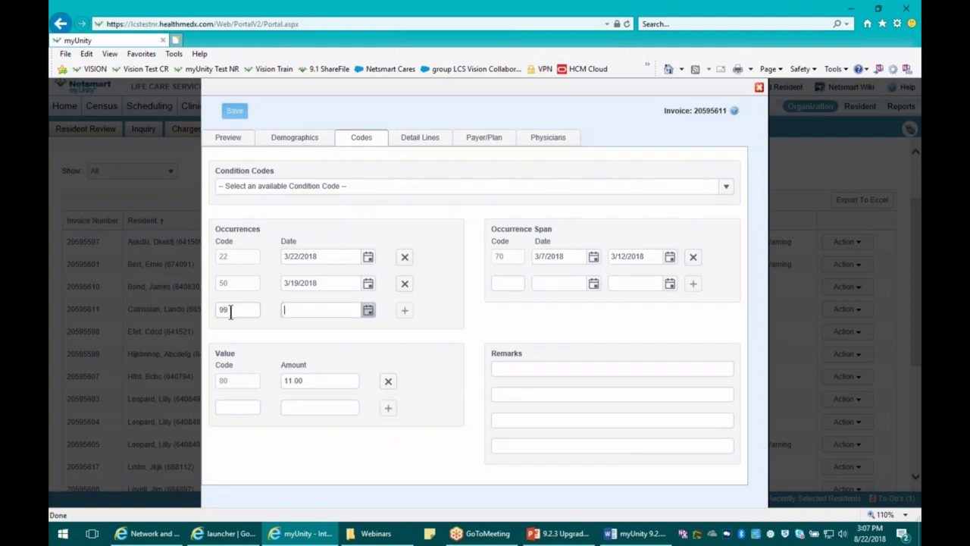
{"action": "type", "text": "03/04/2018"}
{"action": "left_click", "coordinate": [402, 313]}
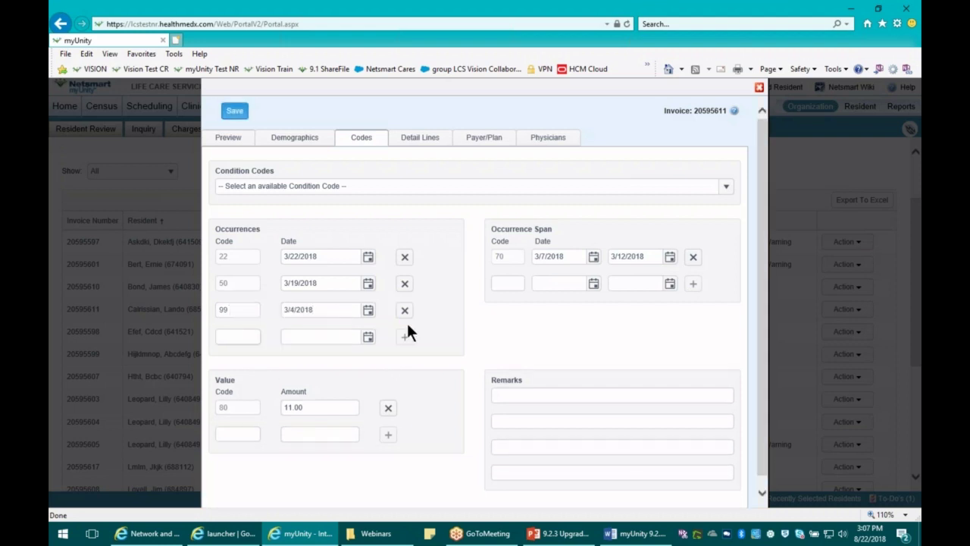
{"action": "left_click", "coordinate": [244, 112]}
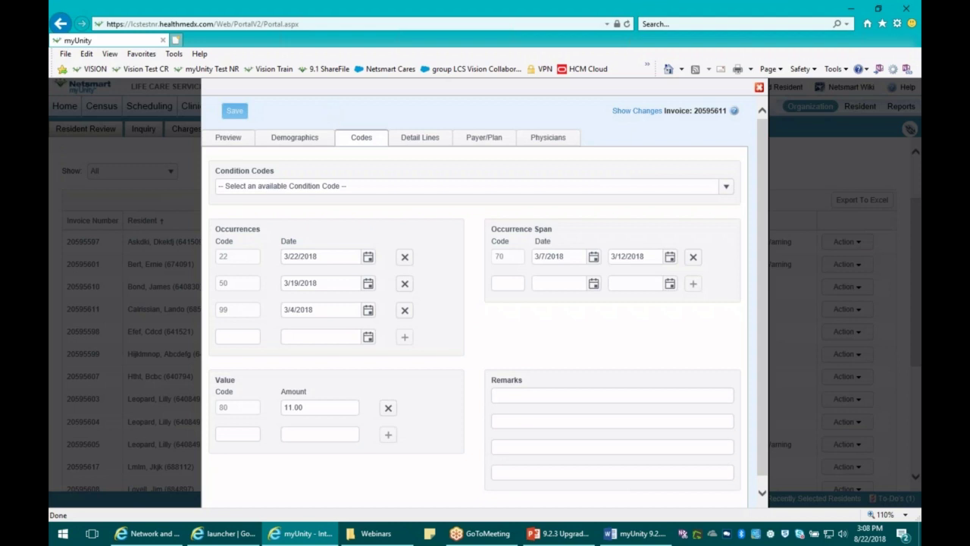
- Review the claim form preview of the edited claim and close the claim
{"action": "left_click", "coordinate": [229, 139]}
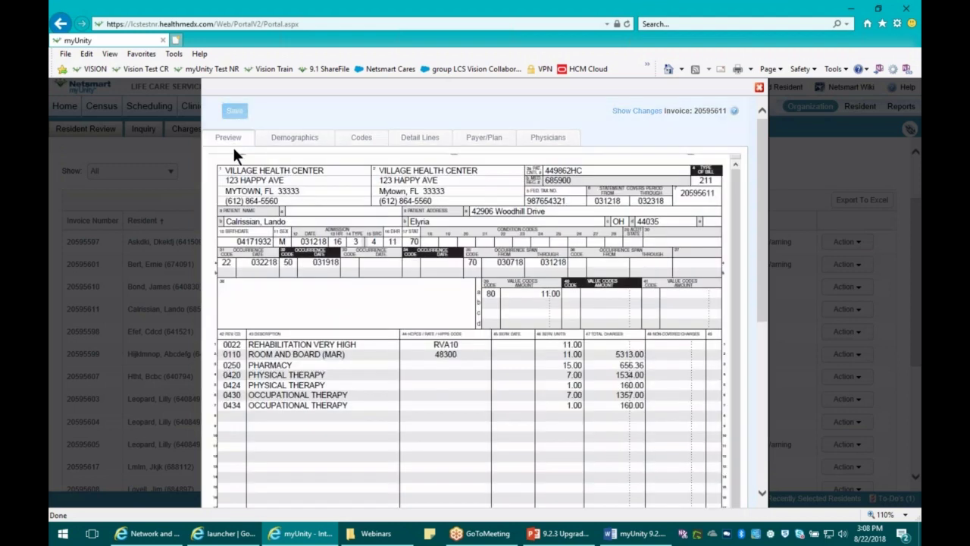
{"action": "mouse_move", "coordinate": [387, 315]}
{"action": "left_click", "coordinate": [760, 89]}
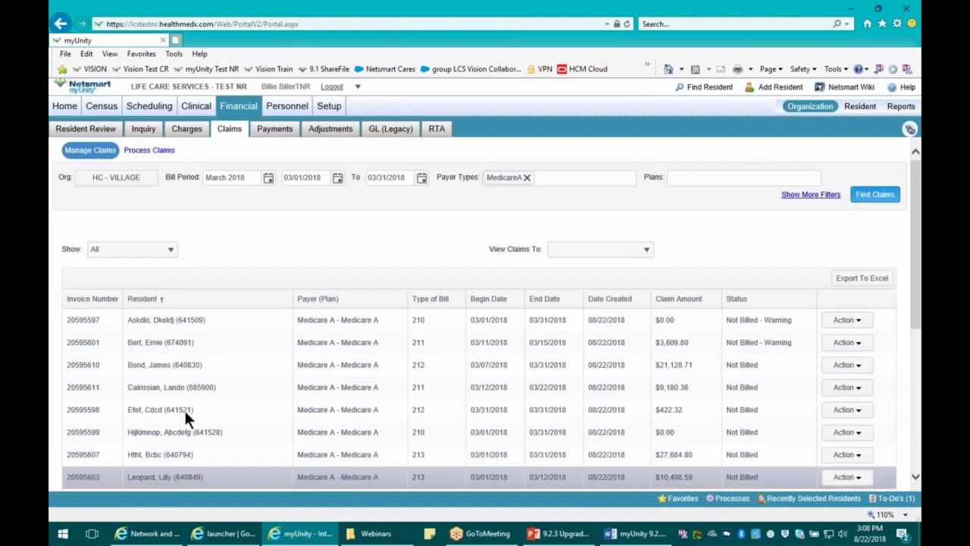
- Refresh the second listed claim, dated 03/11/2018 to 03/15/2018
{"action": "scroll", "coordinate": [278, 253], "scroll_direction": "down", "scroll_amount": 3}
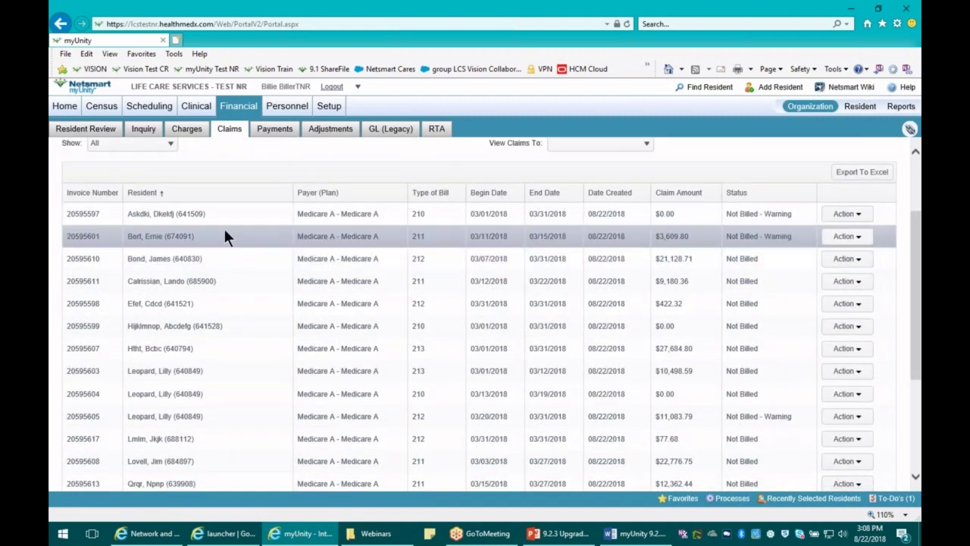
{"action": "scroll", "coordinate": [212, 273], "scroll_direction": "down", "scroll_amount": 4}
{"action": "scroll", "coordinate": [212, 425], "scroll_direction": "up", "scroll_amount": 6}
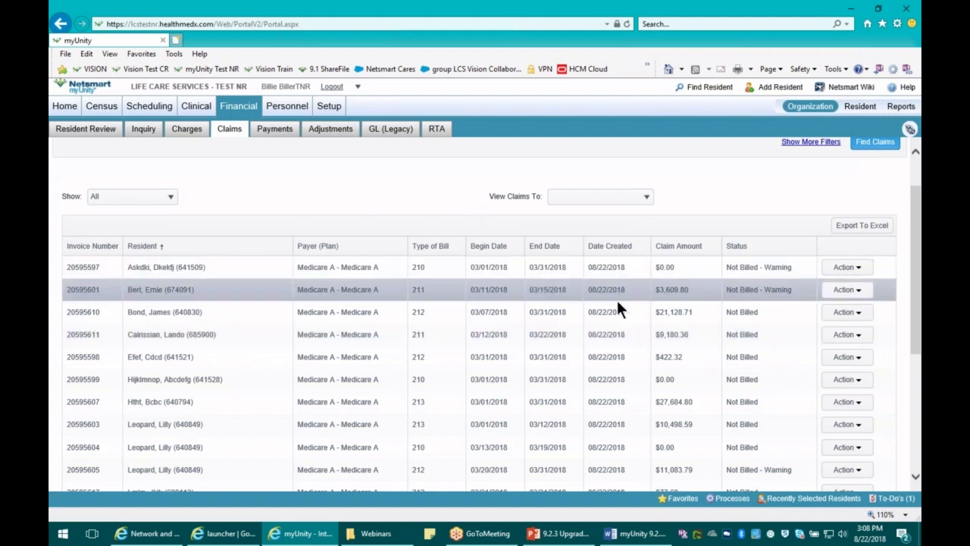
{"action": "scroll", "coordinate": [788, 202], "scroll_direction": "down", "scroll_amount": 1}
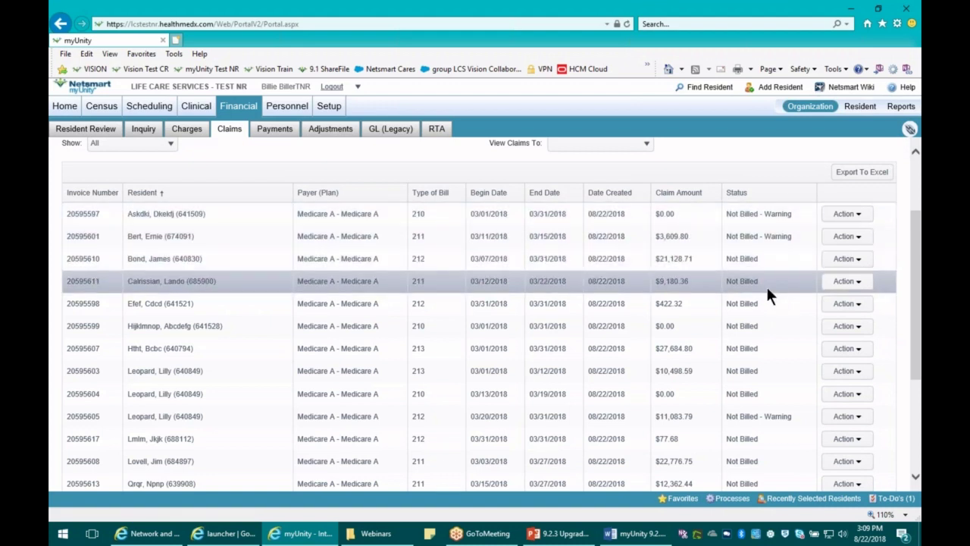
{"action": "left_click", "coordinate": [846, 236]}
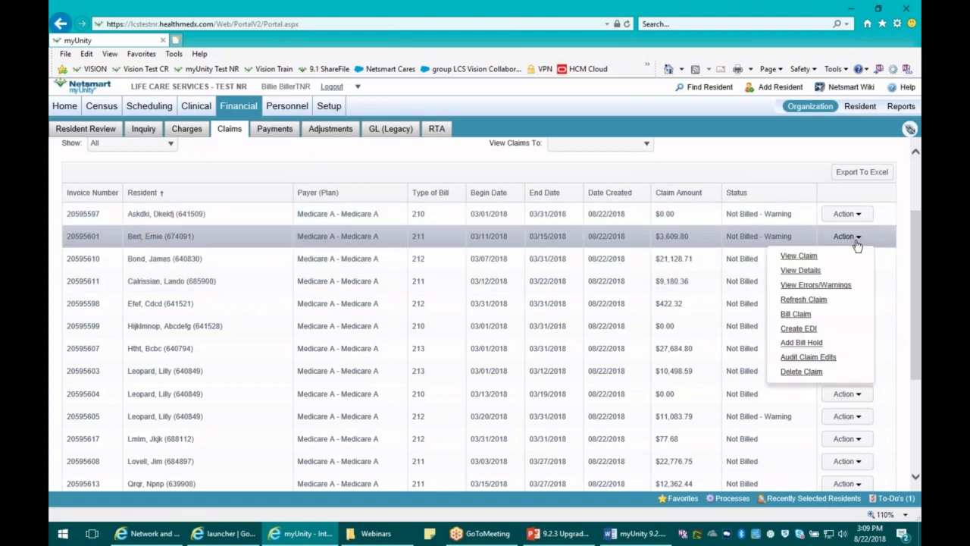
{"action": "left_click", "coordinate": [787, 303]}
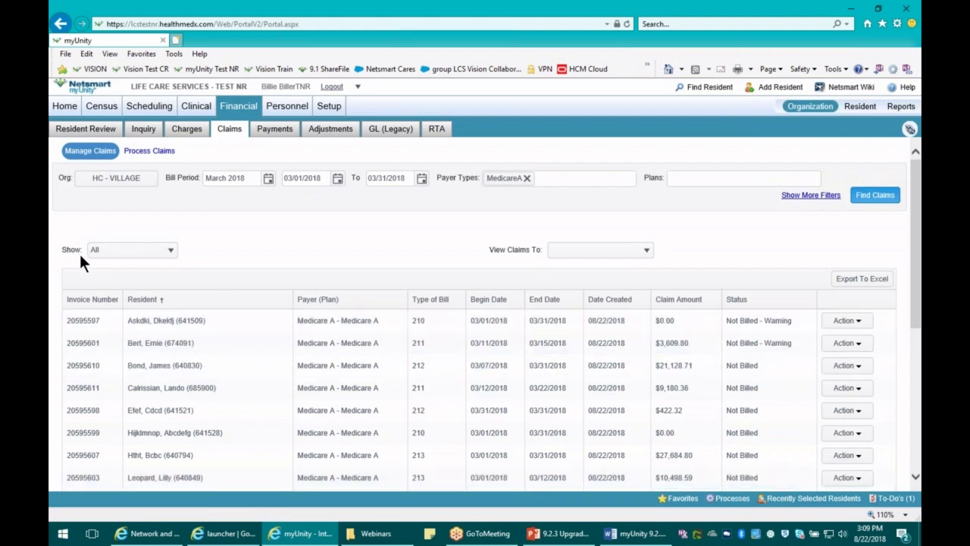
- Filter the claims list to Claims With Errors, and after that to Claims With No Errors
{"action": "left_click", "coordinate": [162, 259]}
{"action": "left_click", "coordinate": [150, 281]}
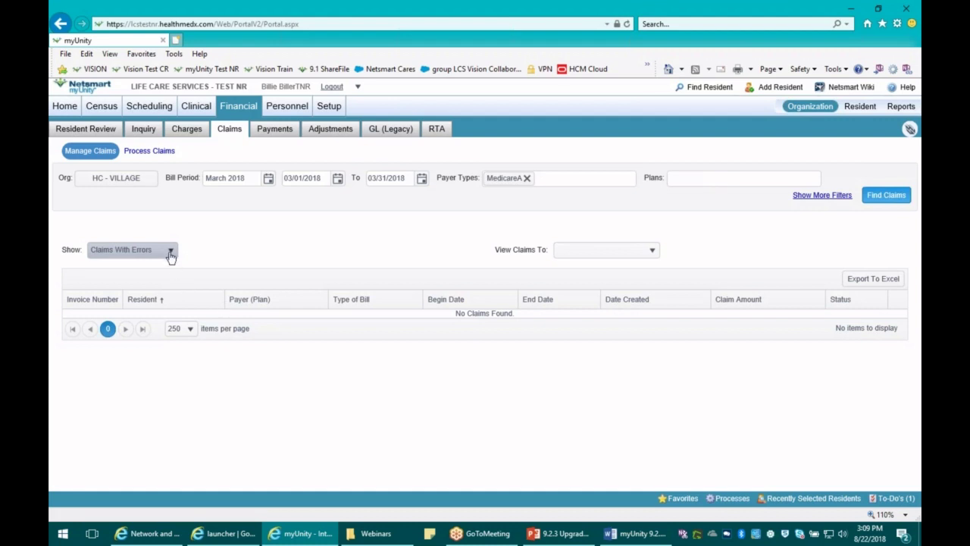
{"action": "left_click", "coordinate": [170, 251]}
{"action": "left_click", "coordinate": [141, 296]}
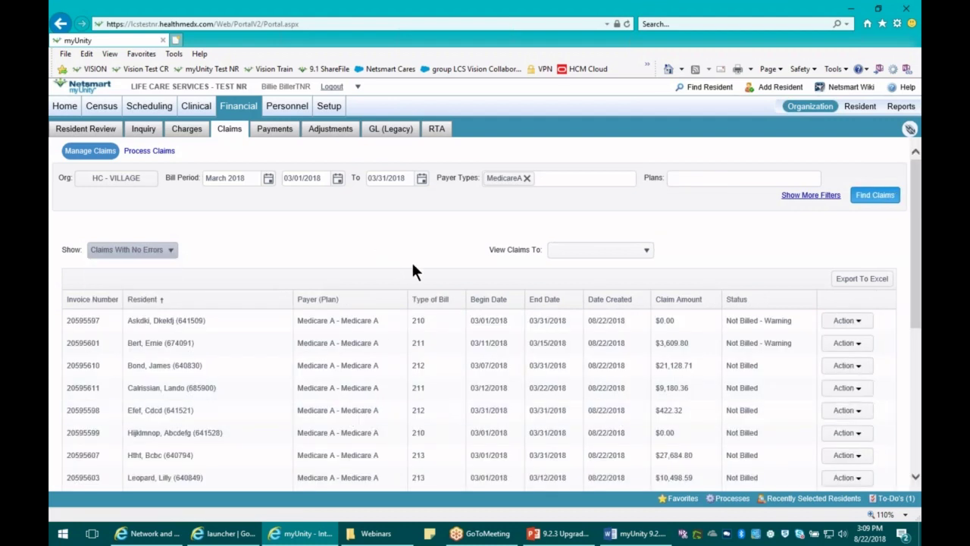
- Set the claims view to Create EDI and look through the selected claims
{"action": "left_click", "coordinate": [621, 255]}
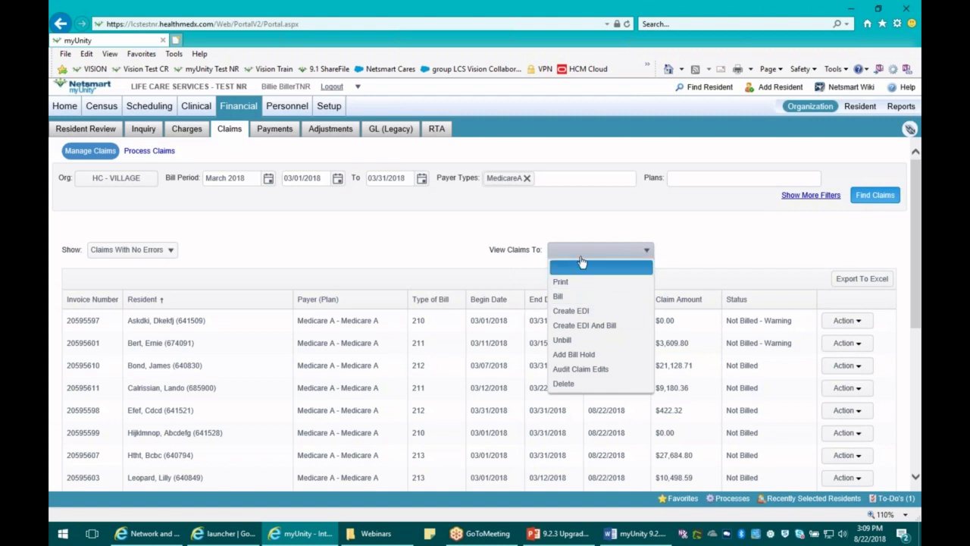
{"action": "left_click", "coordinate": [584, 311]}
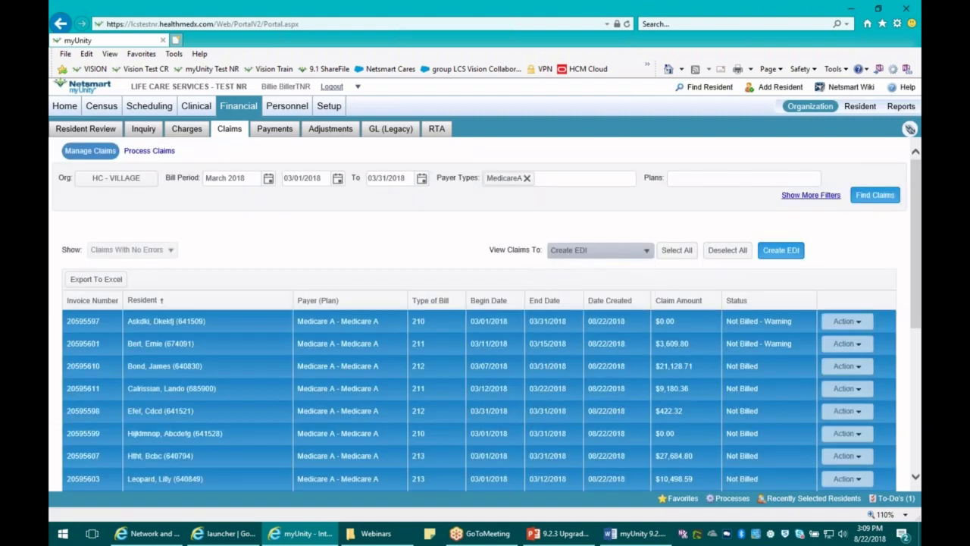
{"action": "left_click_drag", "start_coordinate": [915, 295], "coordinate": [915, 343]}
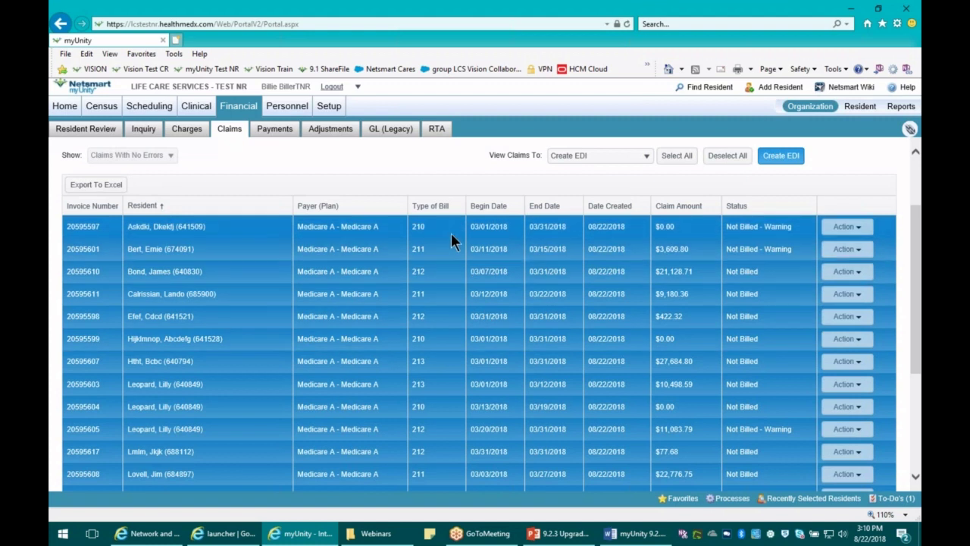
{"action": "scroll", "coordinate": [466, 433], "scroll_direction": "down", "scroll_amount": 1}
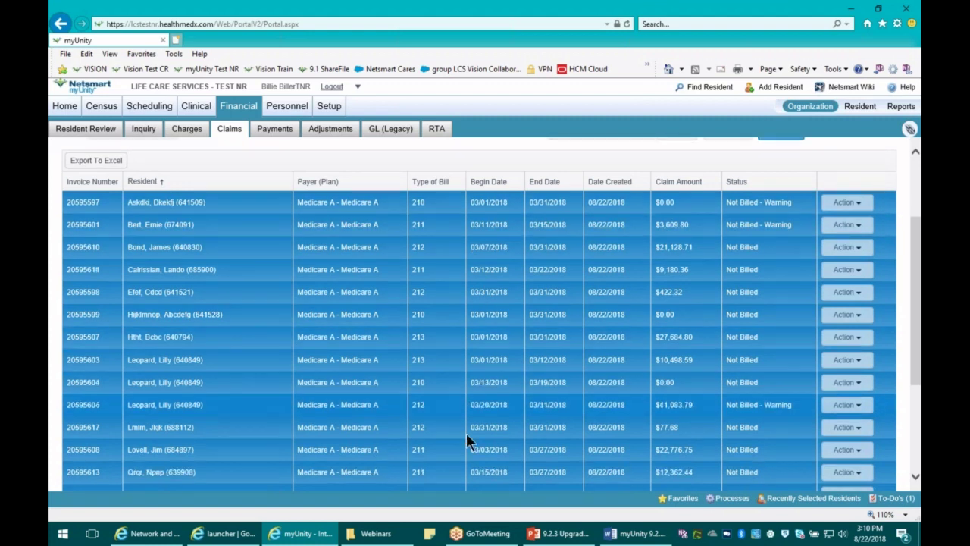
{"action": "scroll", "coordinate": [467, 437], "scroll_direction": "down", "scroll_amount": 5}
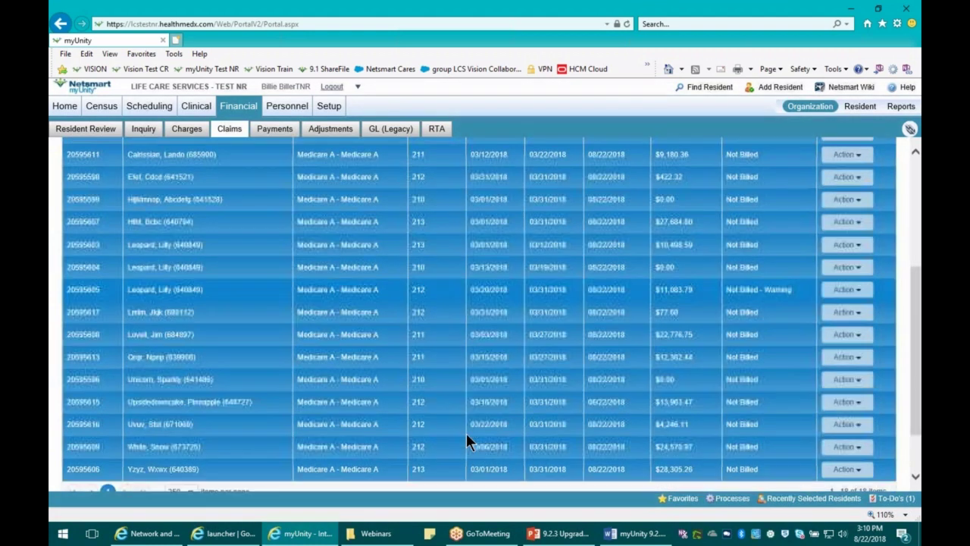
{"action": "scroll", "coordinate": [466, 441], "scroll_direction": "up", "scroll_amount": 2}
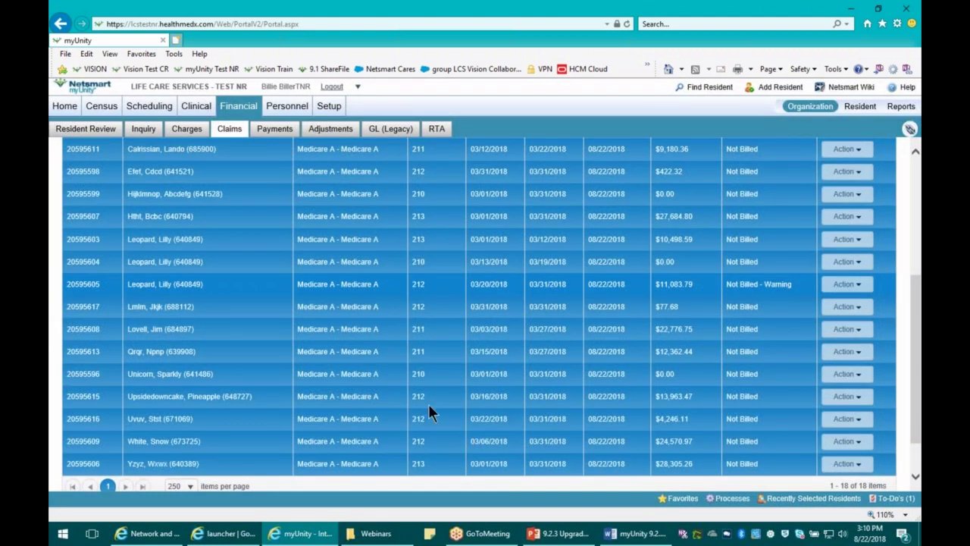
{"action": "scroll", "coordinate": [434, 328], "scroll_direction": "up", "scroll_amount": 1}
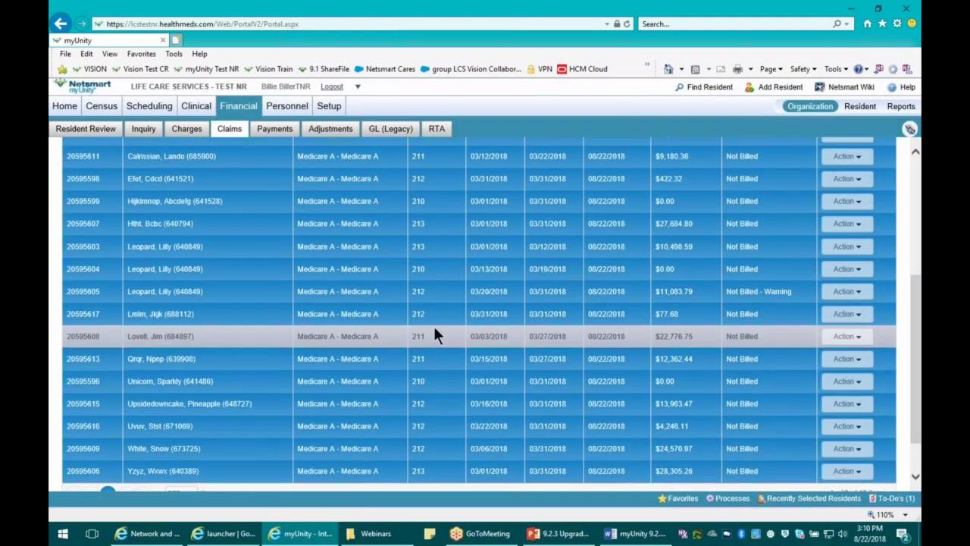
- Exclude the 03/03/2018 to 03/27/2018 claim and the seventh listed claim from the selection and create the EDI for the remaining claims
{"action": "left_click", "coordinate": [434, 330]}
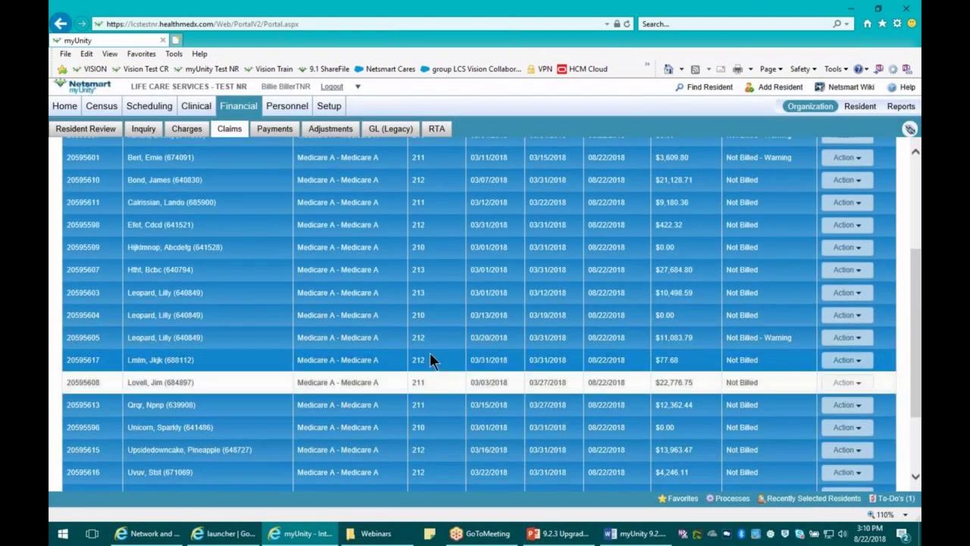
{"action": "left_click", "coordinate": [443, 270]}
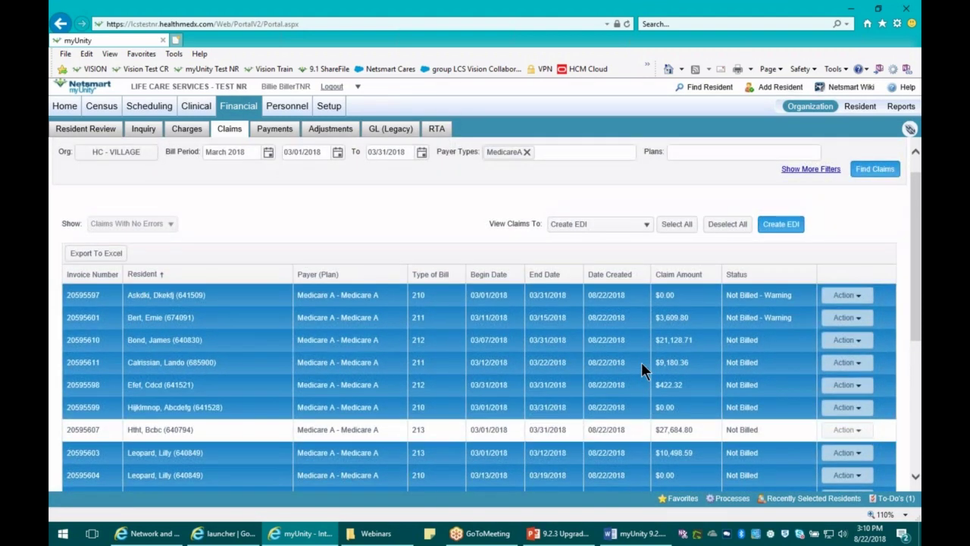
{"action": "scroll", "coordinate": [641, 362], "scroll_direction": "down", "scroll_amount": 1}
{"action": "scroll", "coordinate": [641, 362], "scroll_direction": "up", "scroll_amount": 3}
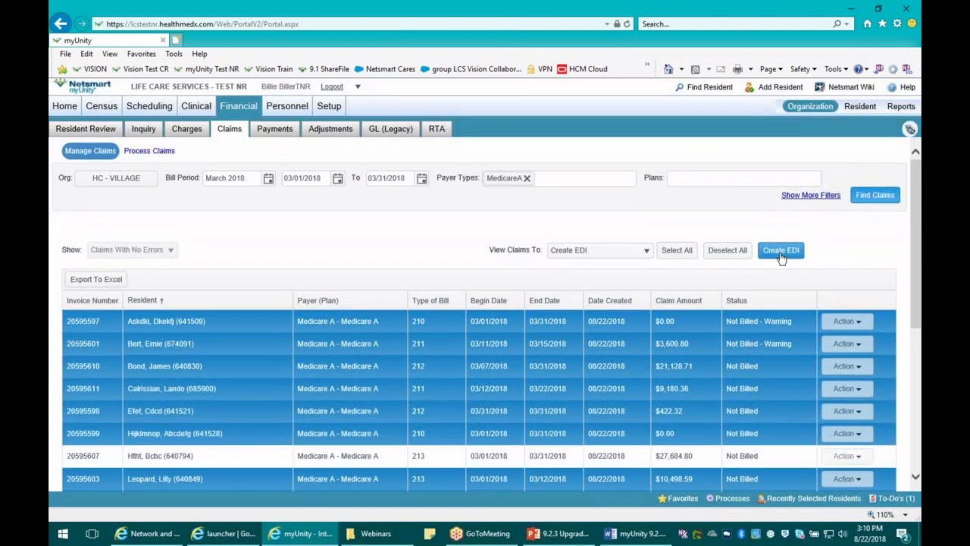
{"action": "left_click", "coordinate": [781, 257]}
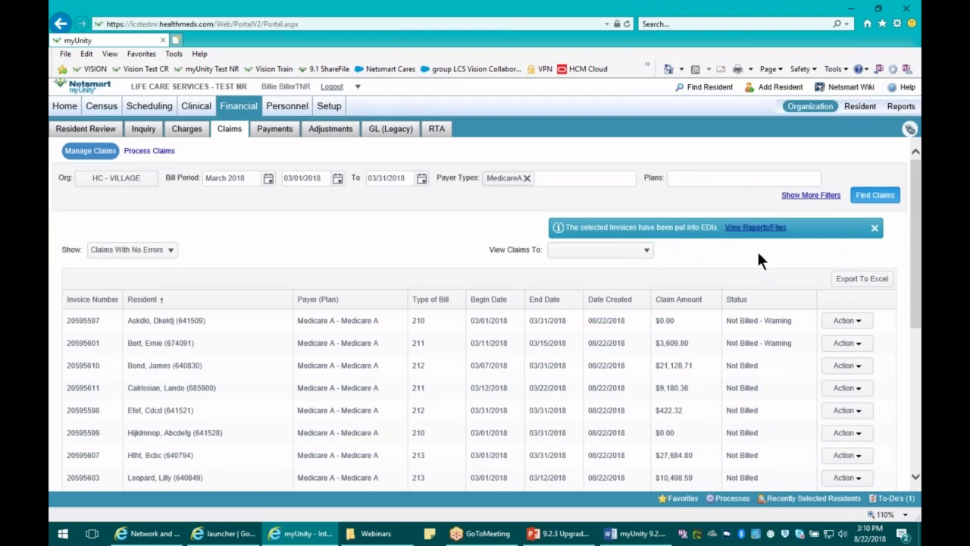
- Open the created EDI's reports and files and bring up the Save As dialog for the EDI 837 file, without saving
{"action": "left_click", "coordinate": [758, 227]}
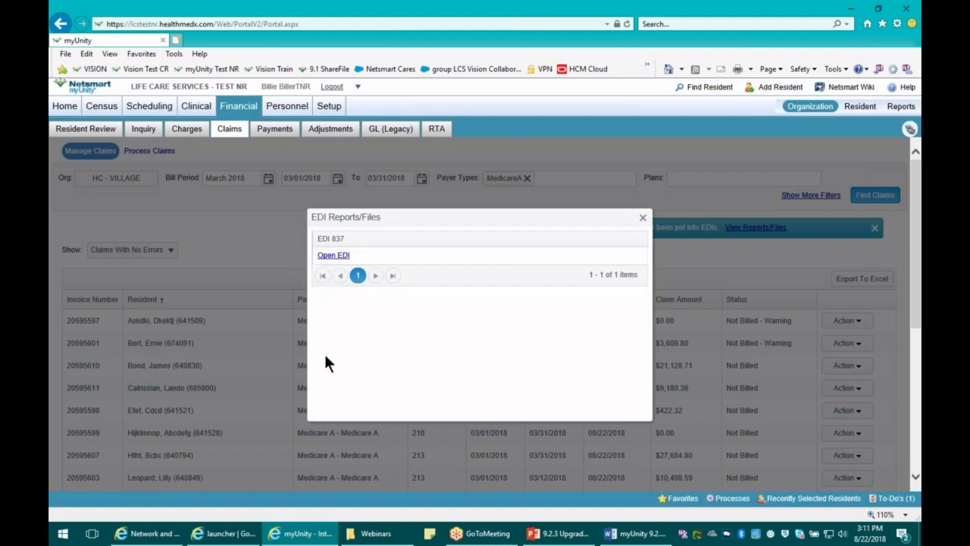
{"action": "left_click", "coordinate": [332, 258]}
{"action": "right_click", "coordinate": [332, 259]}
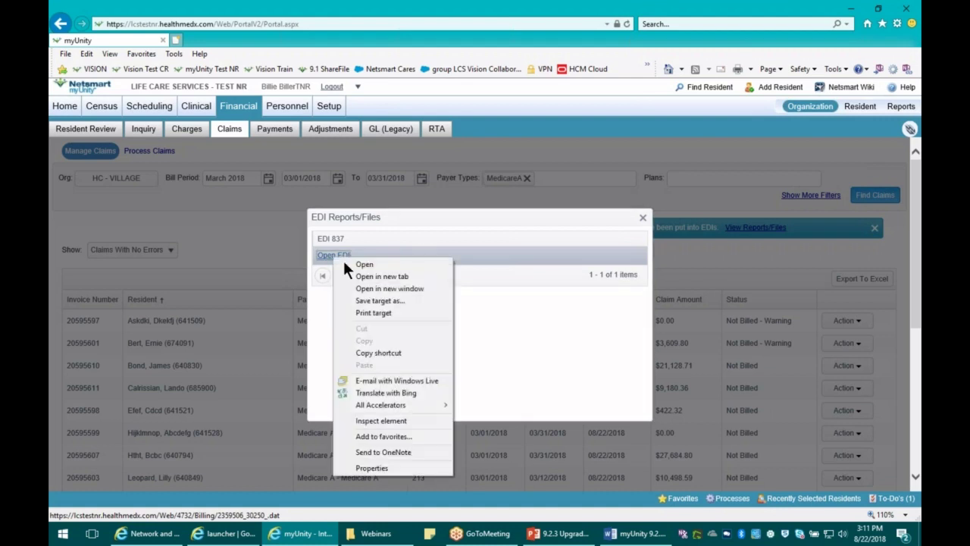
{"action": "left_click", "coordinate": [412, 302]}
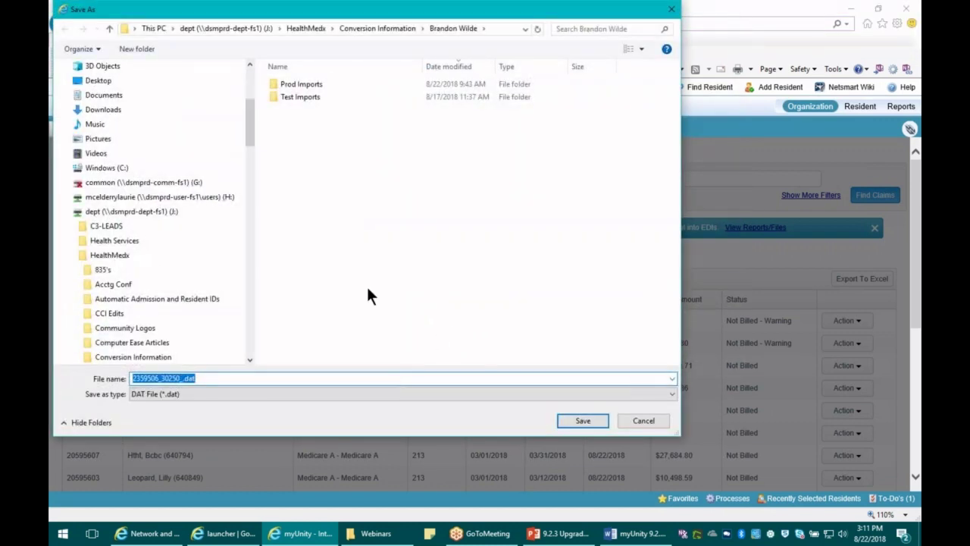
{"action": "left_click_drag", "start_coordinate": [370, 9], "coordinate": [422, 86]}
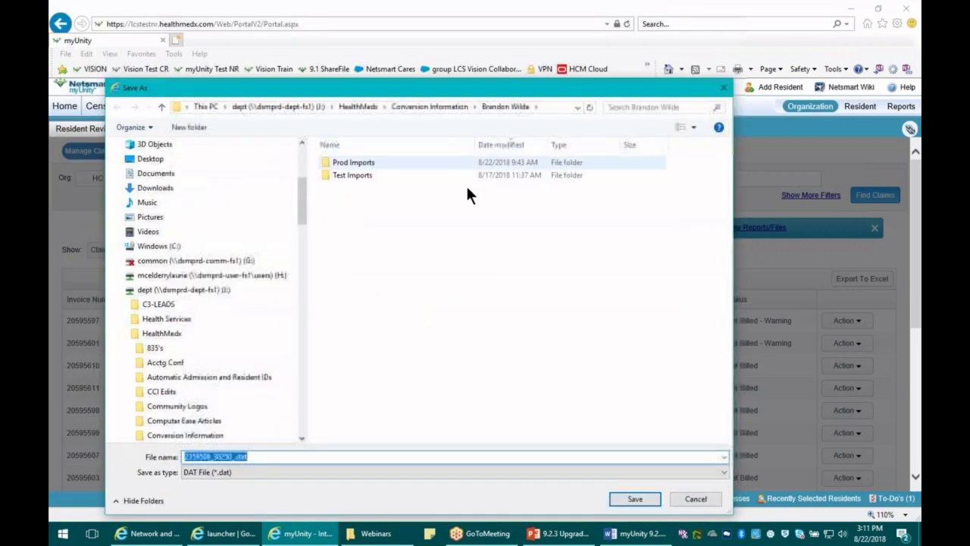
{"action": "left_click", "coordinate": [723, 87]}
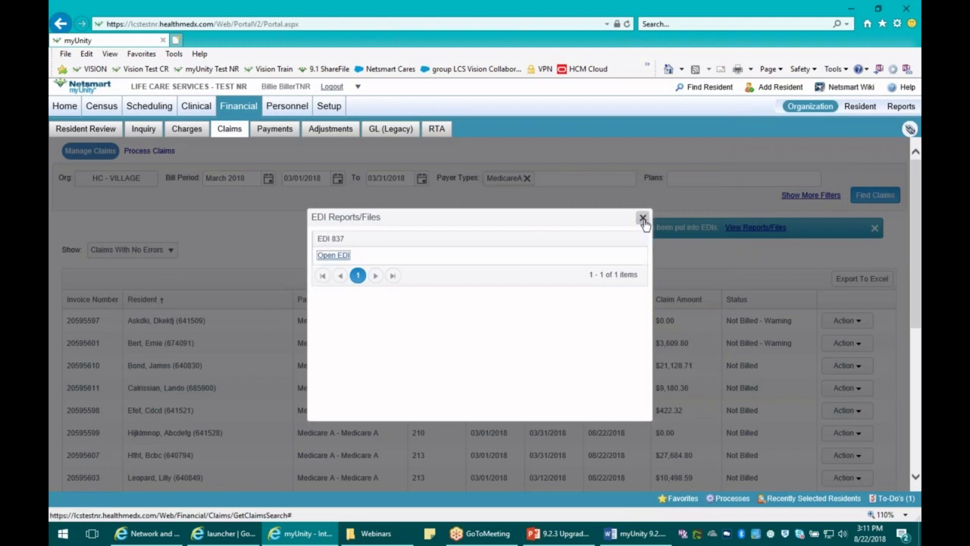
- View the contents of the EDI 837 file in its own window, and close it and the EDI Reports/Files dialog
{"action": "left_click", "coordinate": [334, 257]}
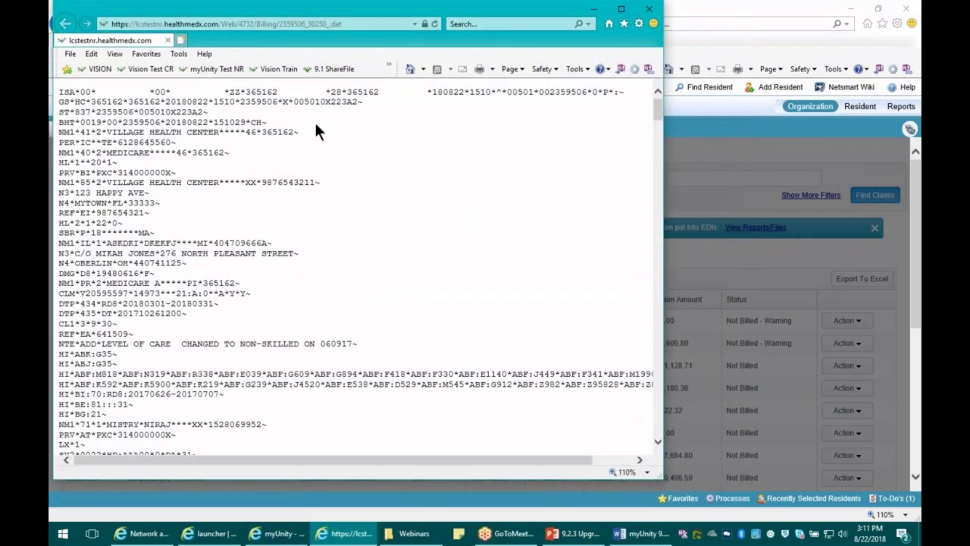
{"action": "left_click_drag", "start_coordinate": [376, 21], "coordinate": [473, 62]}
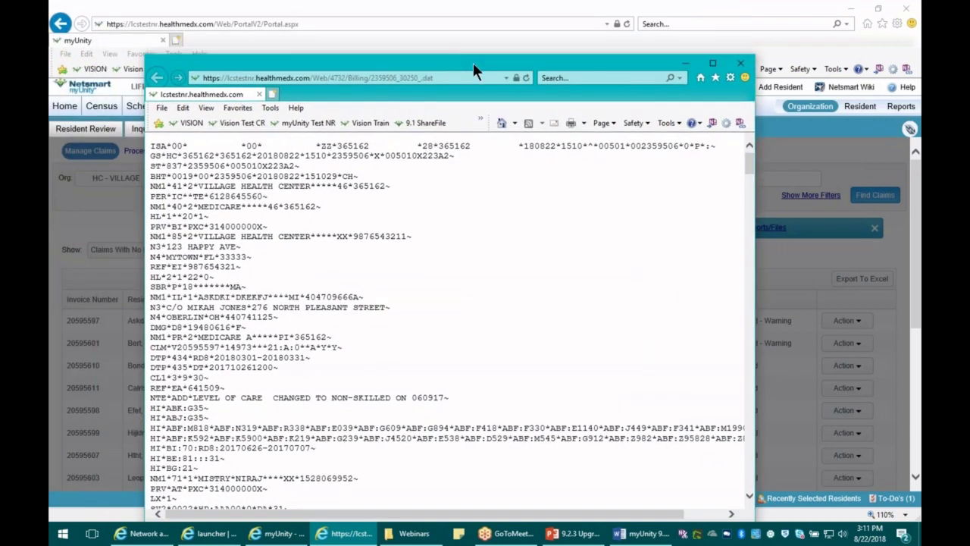
{"action": "left_click", "coordinate": [741, 63]}
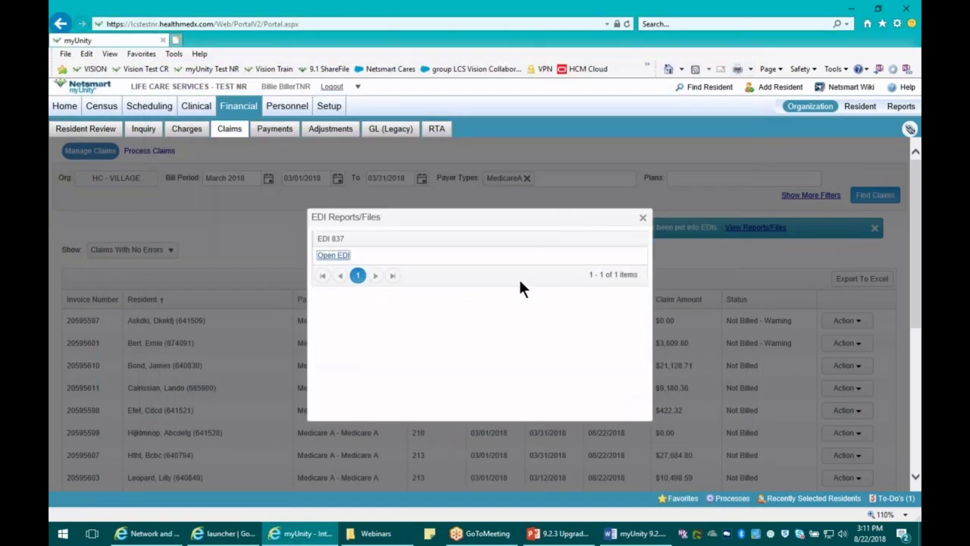
{"action": "left_click", "coordinate": [643, 220]}
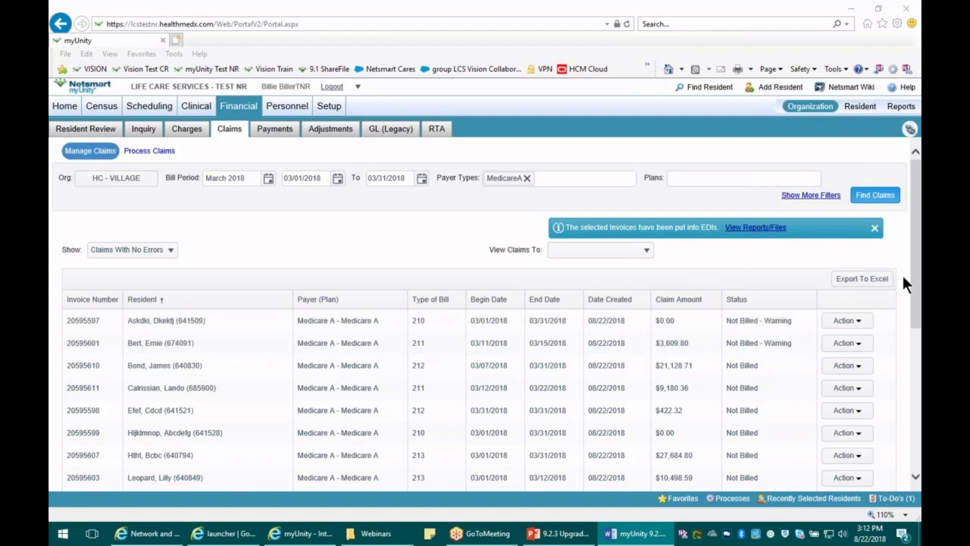
- Look over the actions available for the first listed claim and review the full claims list
{"action": "left_click", "coordinate": [848, 321]}
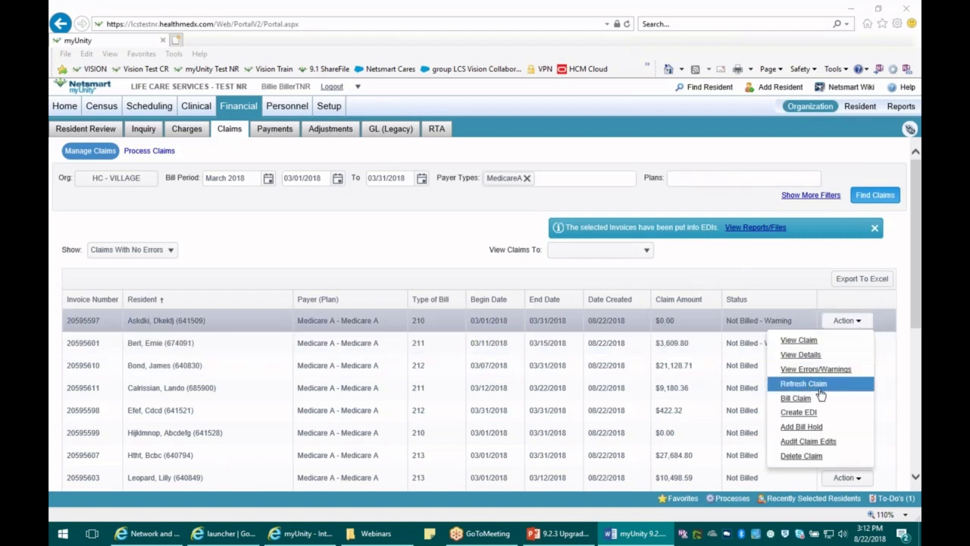
{"action": "left_click", "coordinate": [457, 232]}
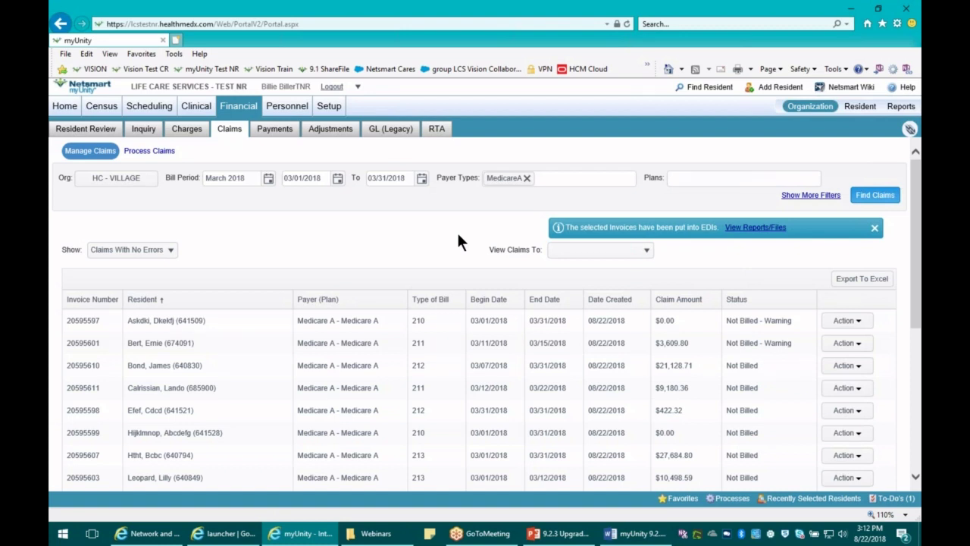
{"action": "scroll", "coordinate": [457, 238], "scroll_direction": "down", "scroll_amount": 1}
{"action": "scroll", "coordinate": [458, 241], "scroll_direction": "down", "scroll_amount": 3}
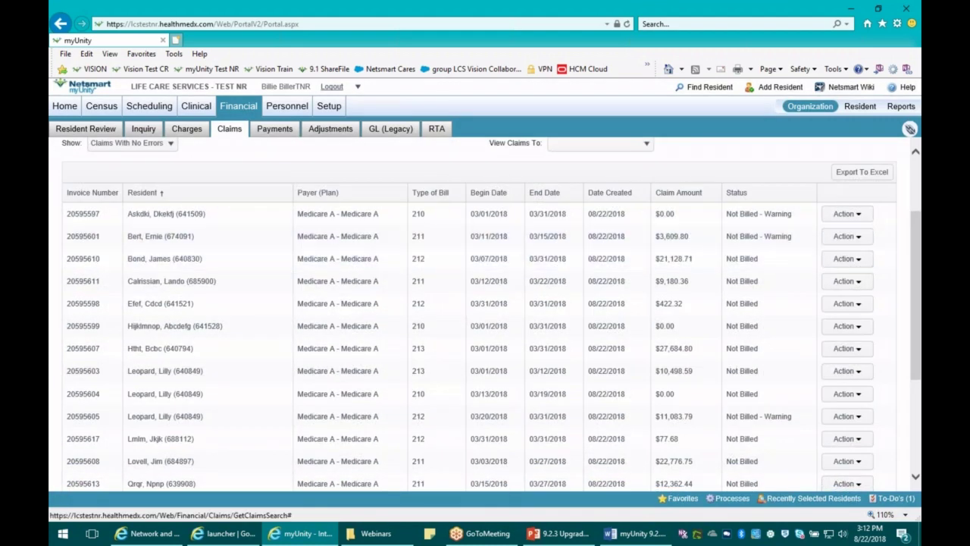
{"action": "scroll", "coordinate": [752, 453], "scroll_direction": "down", "scroll_amount": 2}
{"action": "scroll", "coordinate": [485, 315], "scroll_direction": "down", "scroll_amount": 3}
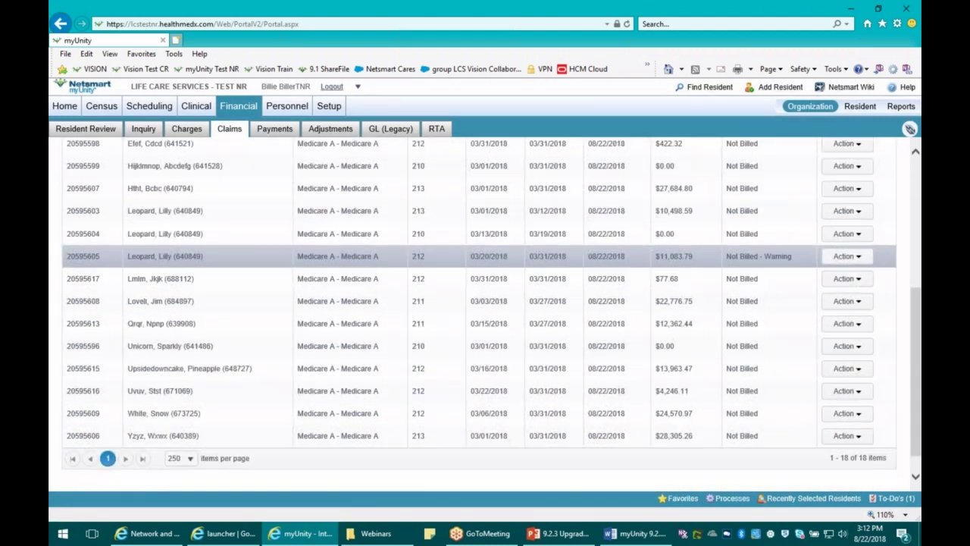
{"action": "scroll", "coordinate": [719, 413], "scroll_direction": "up", "scroll_amount": 6}
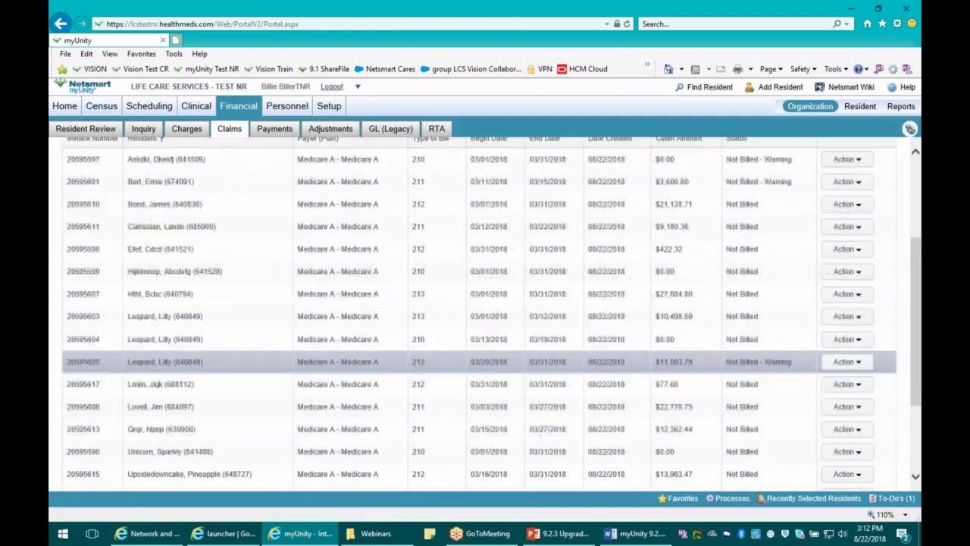
- Bring up the claims for billing and exclude the 03/12/2018 to 03/22/2018 and 03/06/2018 to 03/31/2018 claims from the selection
{"action": "left_click", "coordinate": [632, 251]}
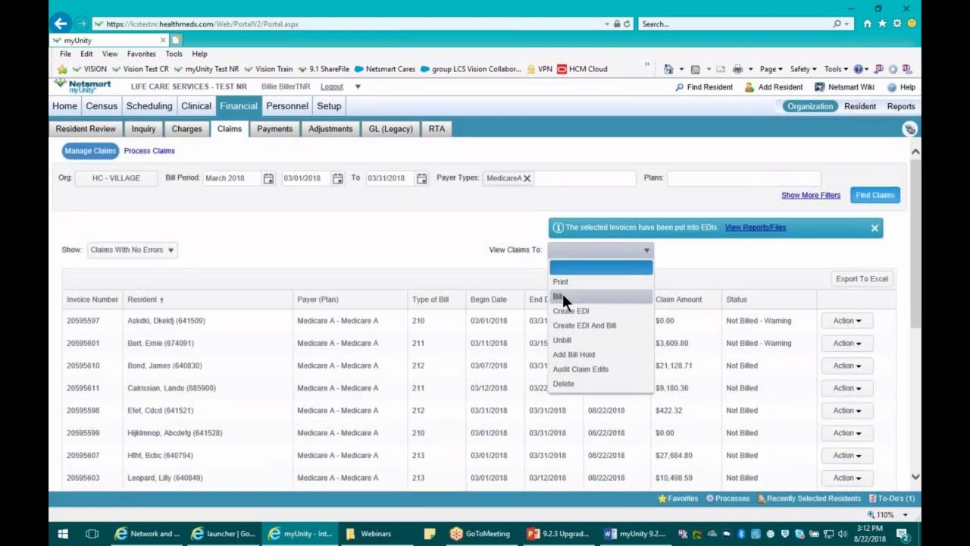
{"action": "left_click", "coordinate": [562, 295]}
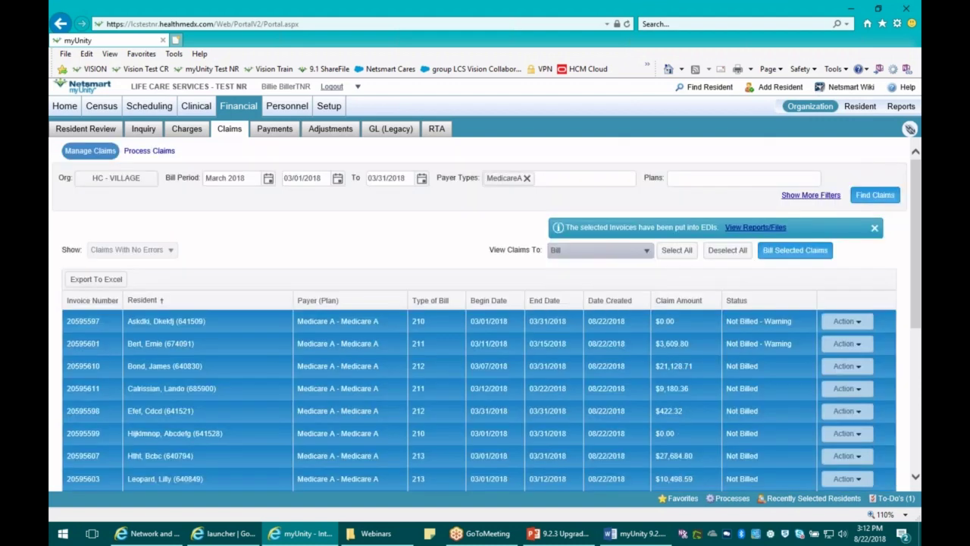
{"action": "scroll", "coordinate": [350, 264], "scroll_direction": "down", "scroll_amount": 1}
{"action": "scroll", "coordinate": [347, 261], "scroll_direction": "down", "scroll_amount": 3}
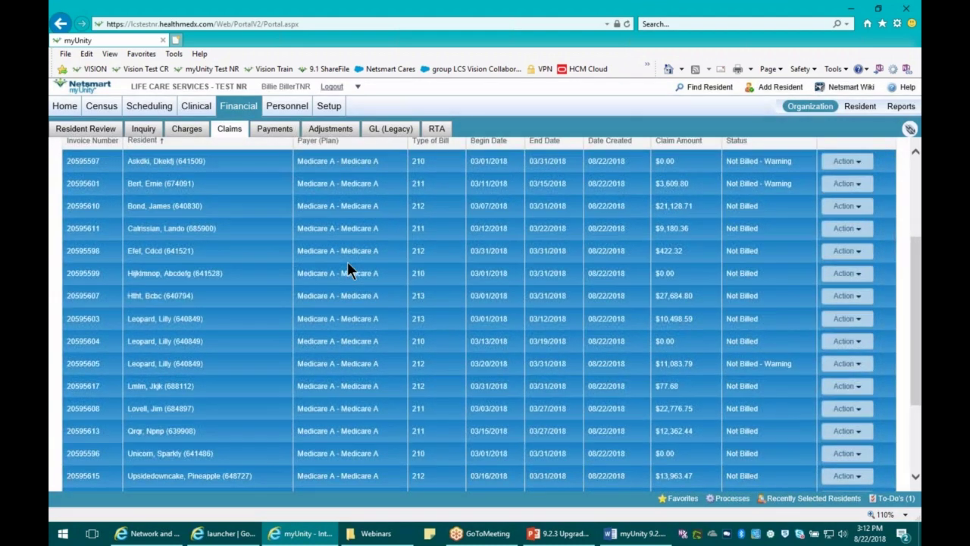
{"action": "scroll", "coordinate": [347, 262], "scroll_direction": "down", "scroll_amount": 1}
{"action": "scroll", "coordinate": [347, 261], "scroll_direction": "up", "scroll_amount": 2}
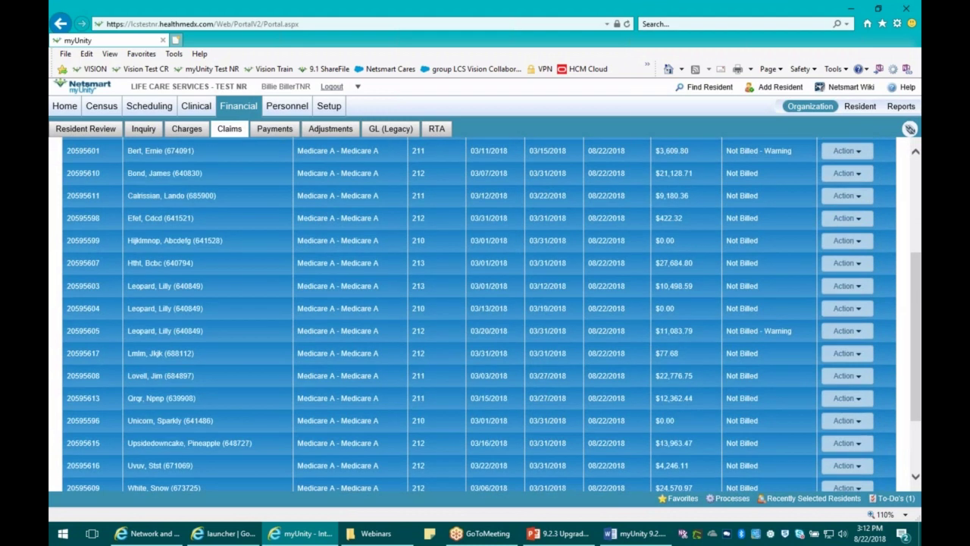
{"action": "scroll", "coordinate": [349, 272], "scroll_direction": "up", "scroll_amount": 1}
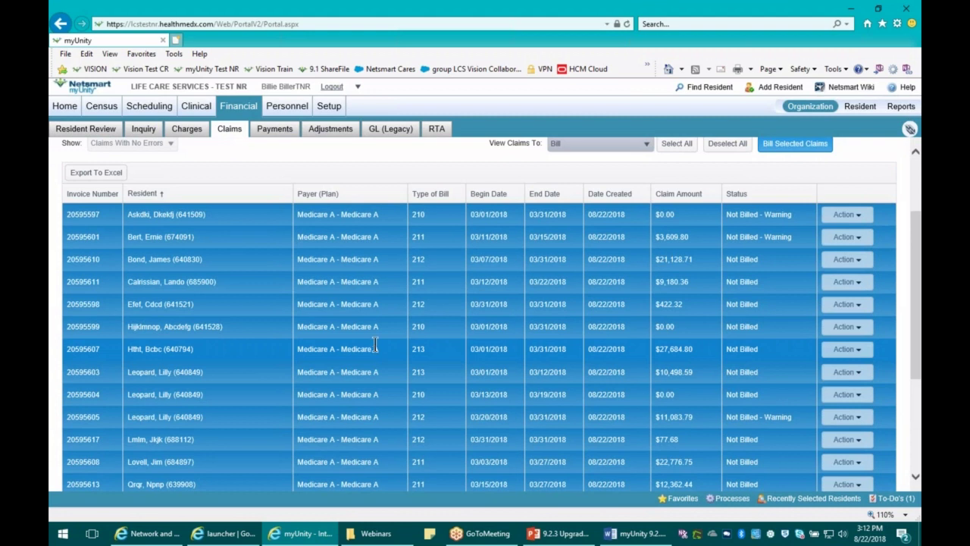
{"action": "left_click", "coordinate": [376, 284]}
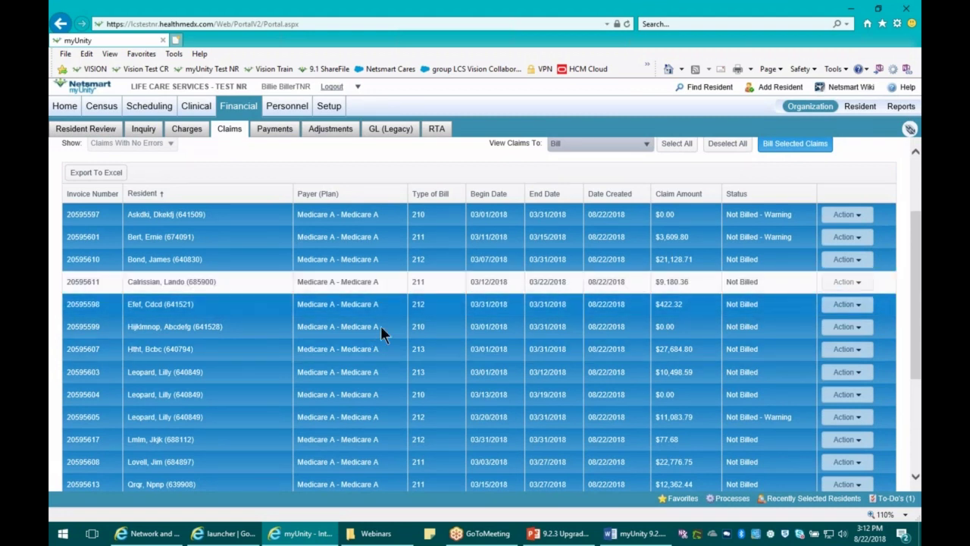
{"action": "scroll", "coordinate": [380, 325], "scroll_direction": "down", "scroll_amount": 3}
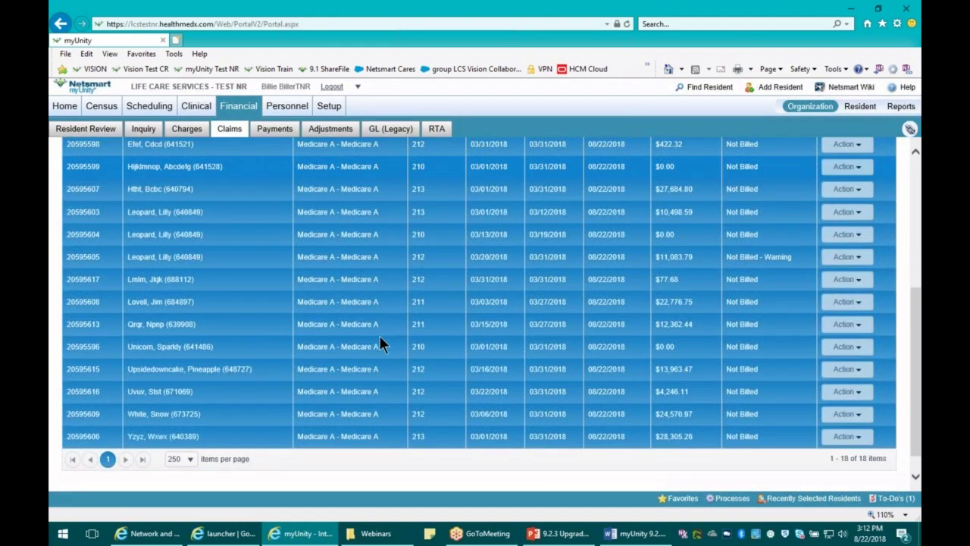
{"action": "left_click", "coordinate": [338, 415]}
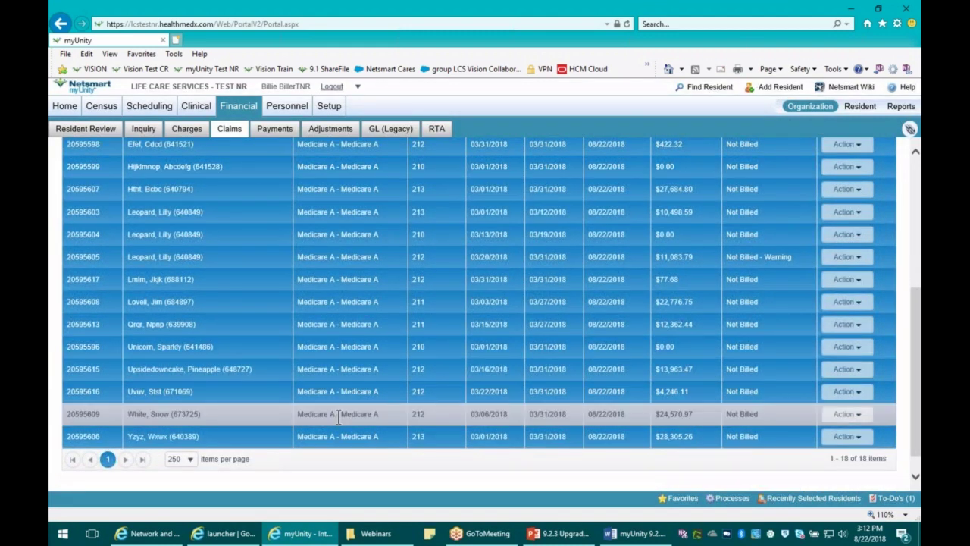
- Bill the remaining selected claims and check the billing status of each claim in the list
{"action": "scroll", "coordinate": [460, 385], "scroll_direction": "up", "scroll_amount": 2}
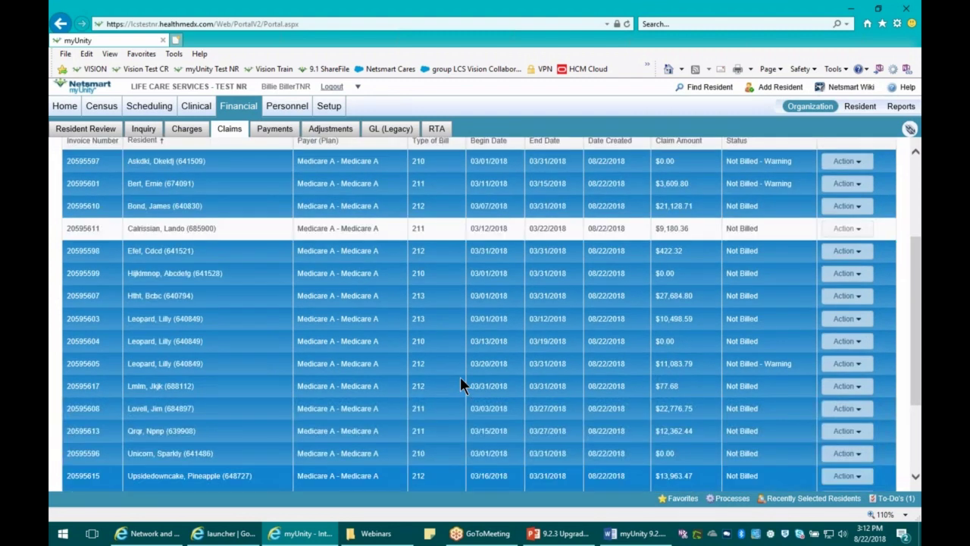
{"action": "scroll", "coordinate": [460, 383], "scroll_direction": "up", "scroll_amount": 3}
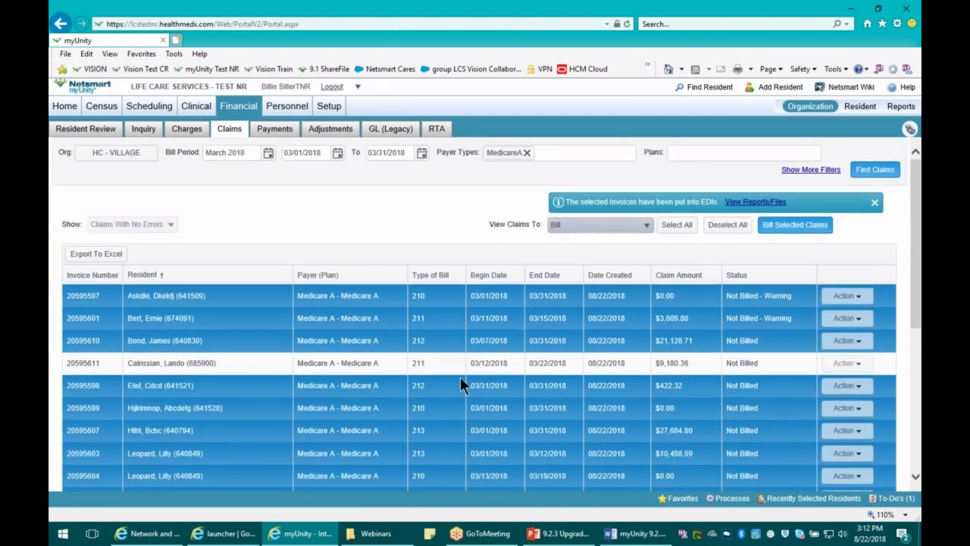
{"action": "scroll", "coordinate": [460, 376], "scroll_direction": "down", "scroll_amount": 2}
{"action": "scroll", "coordinate": [460, 376], "scroll_direction": "up", "scroll_amount": 3}
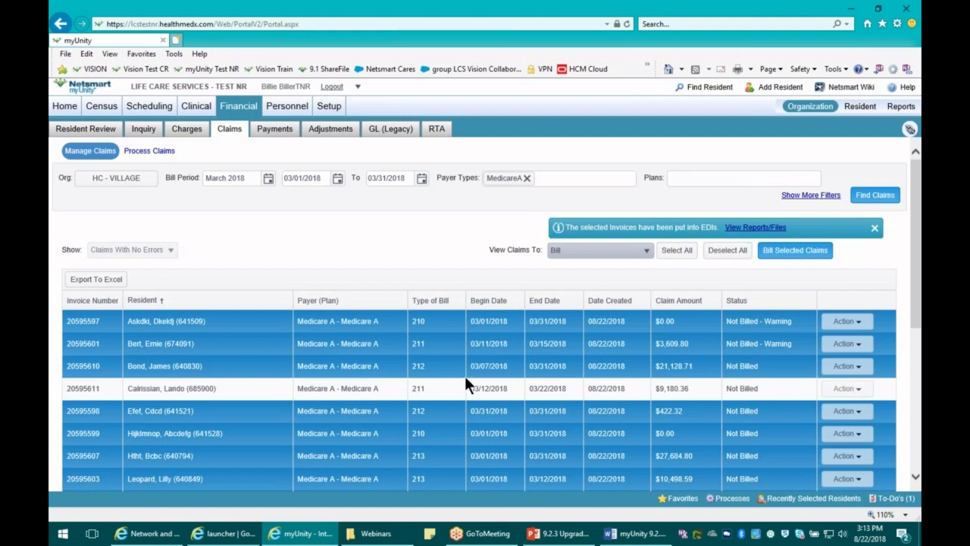
{"action": "left_click", "coordinate": [794, 255]}
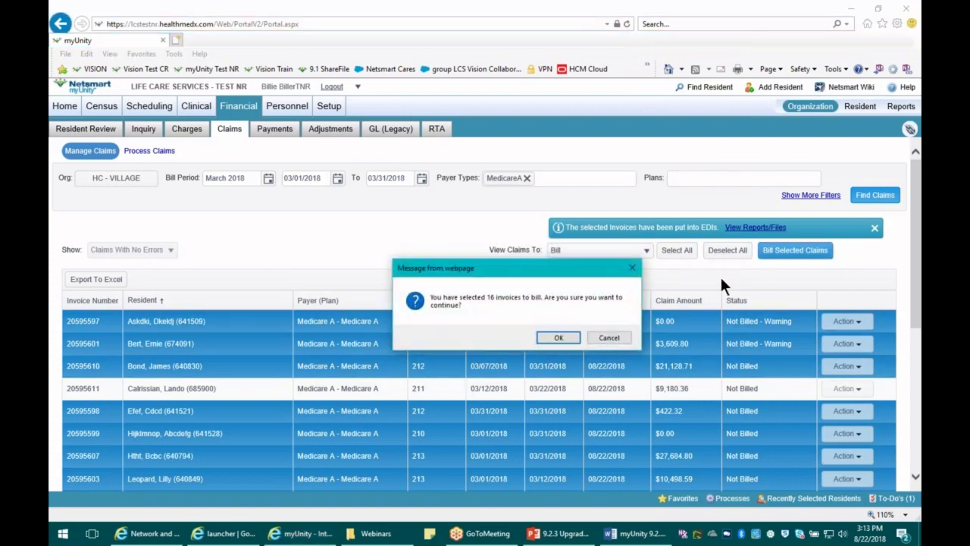
{"action": "left_click", "coordinate": [568, 338]}
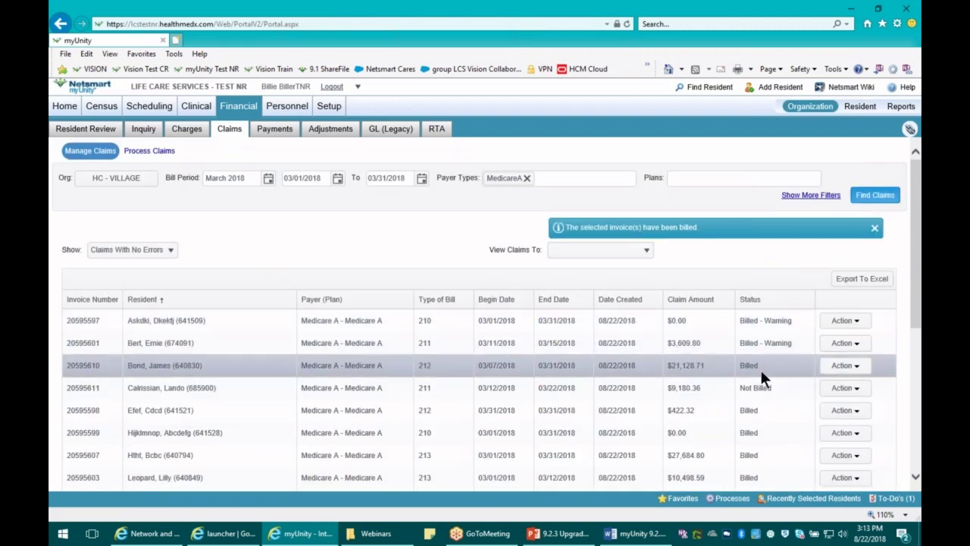
{"action": "scroll", "coordinate": [760, 368], "scroll_direction": "down", "scroll_amount": 3}
{"action": "scroll", "coordinate": [755, 390], "scroll_direction": "down", "scroll_amount": 3}
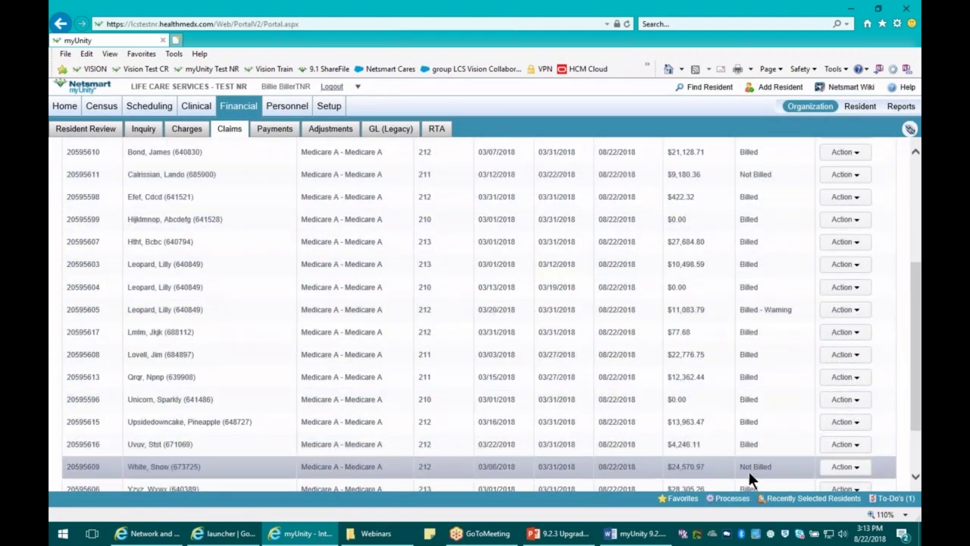
{"action": "scroll", "coordinate": [753, 450], "scroll_direction": "up", "scroll_amount": 1}
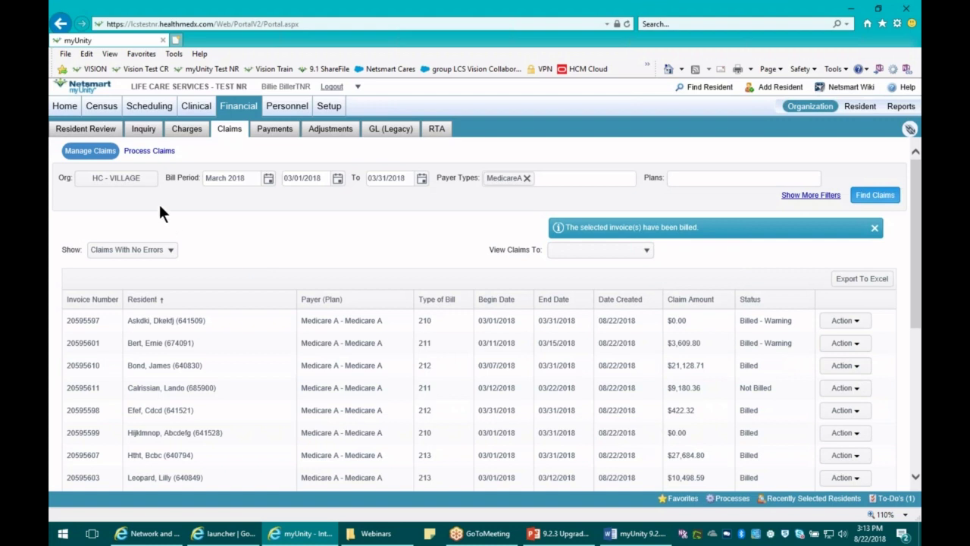
- Process the Village HC Med A Claims template for billing period 03/01/2018 - 03/31/2018, deleting the unbilled invoices for the period
{"action": "left_click", "coordinate": [155, 152]}
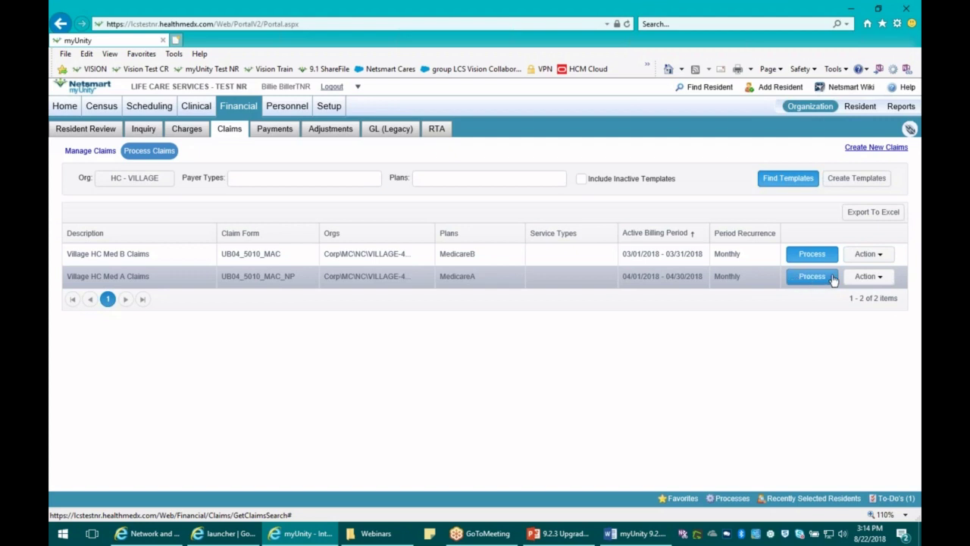
{"action": "left_click", "coordinate": [809, 277]}
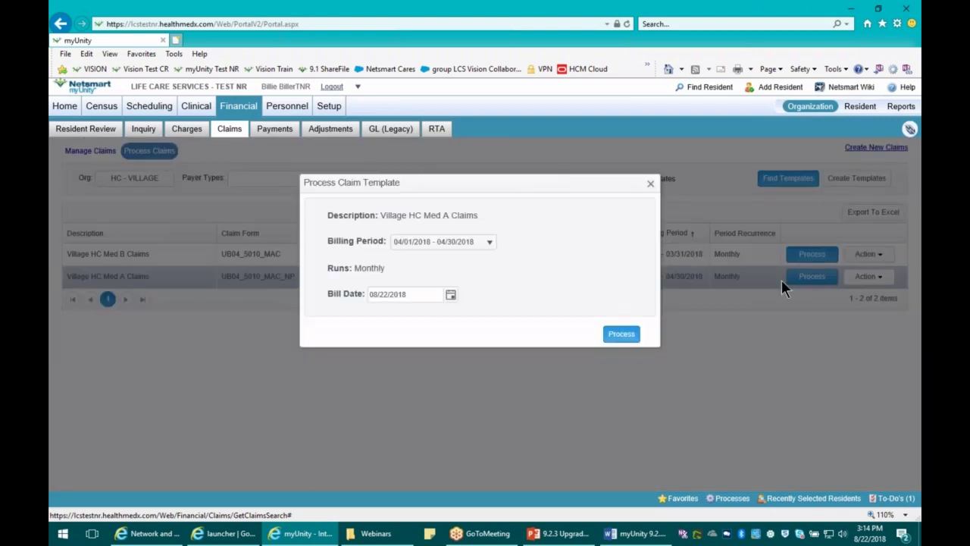
{"action": "left_click", "coordinate": [489, 243]}
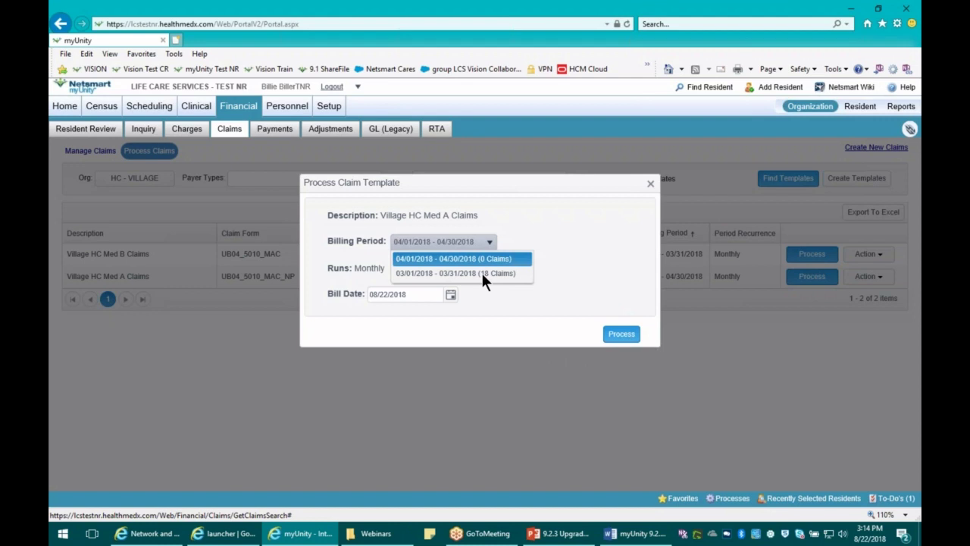
{"action": "left_click", "coordinate": [482, 274]}
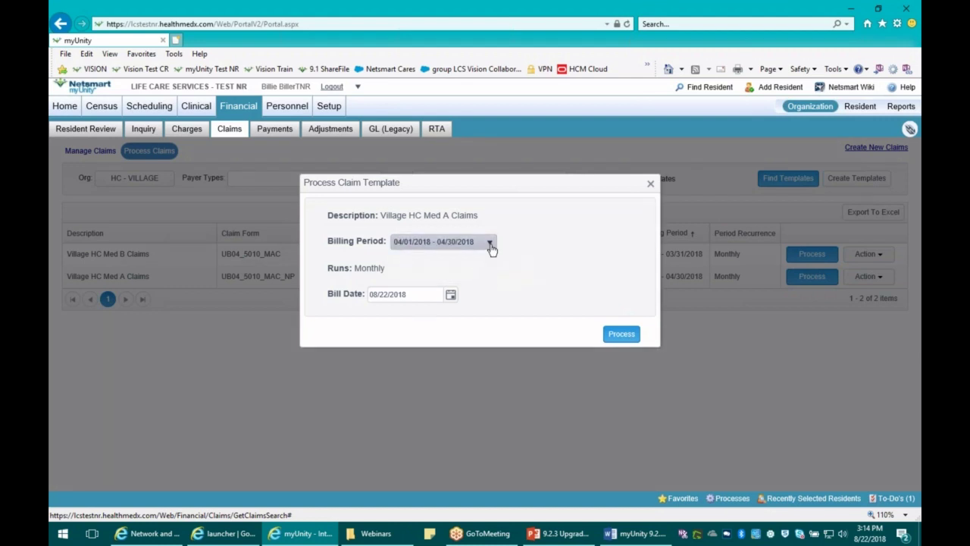
{"action": "left_click", "coordinate": [489, 241]}
{"action": "left_click", "coordinate": [485, 275]}
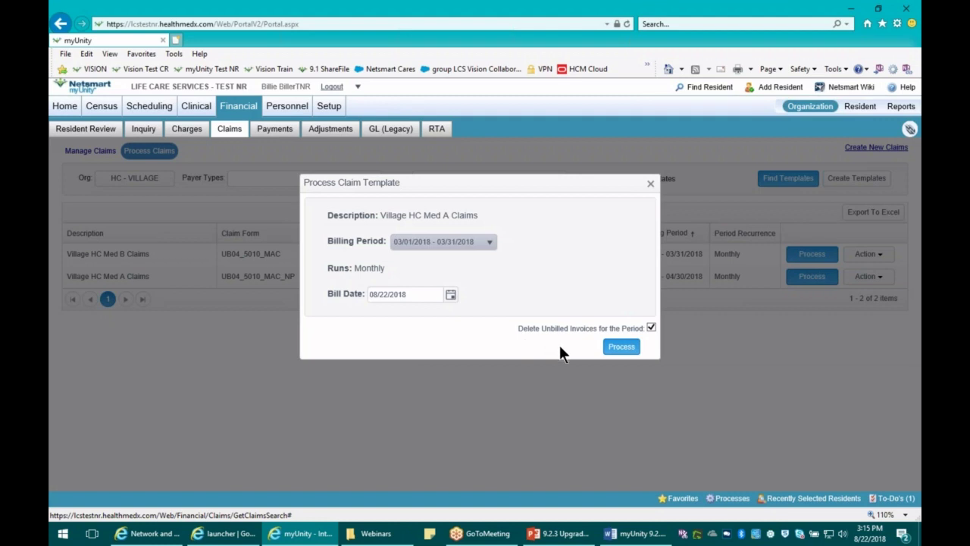
{"action": "left_click", "coordinate": [619, 349]}
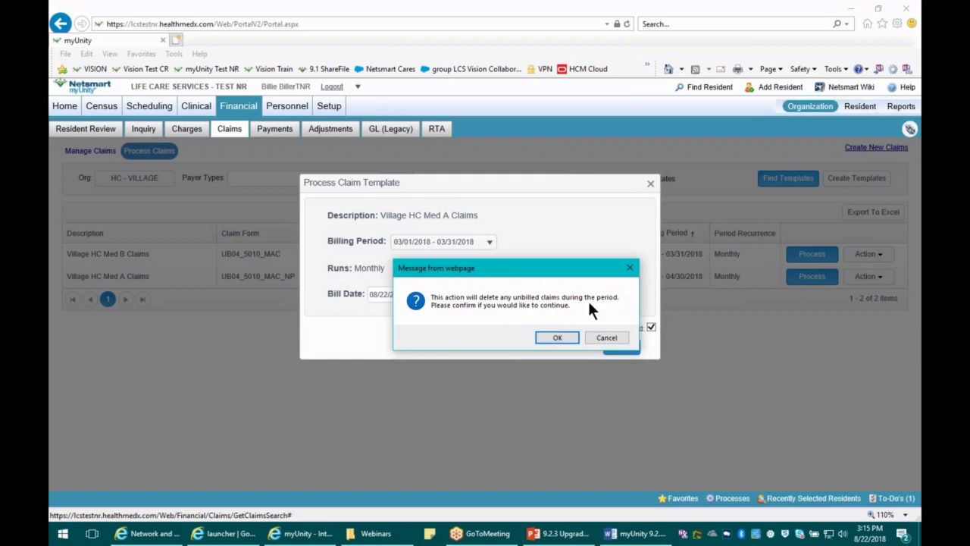
{"action": "left_click", "coordinate": [556, 337]}
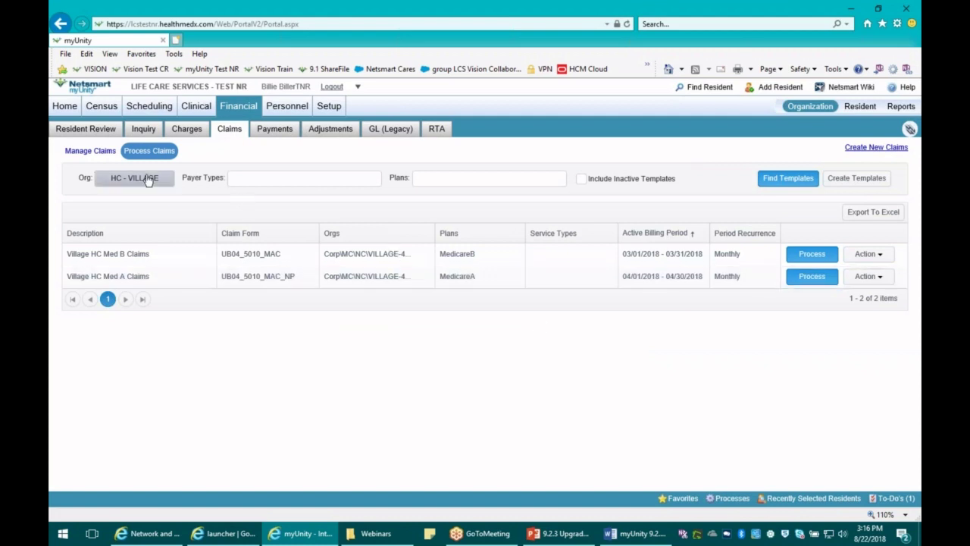
- Return to managing claims and set the filters to the March 2018 bill period and the MedicareA payer type
{"action": "left_click", "coordinate": [91, 151]}
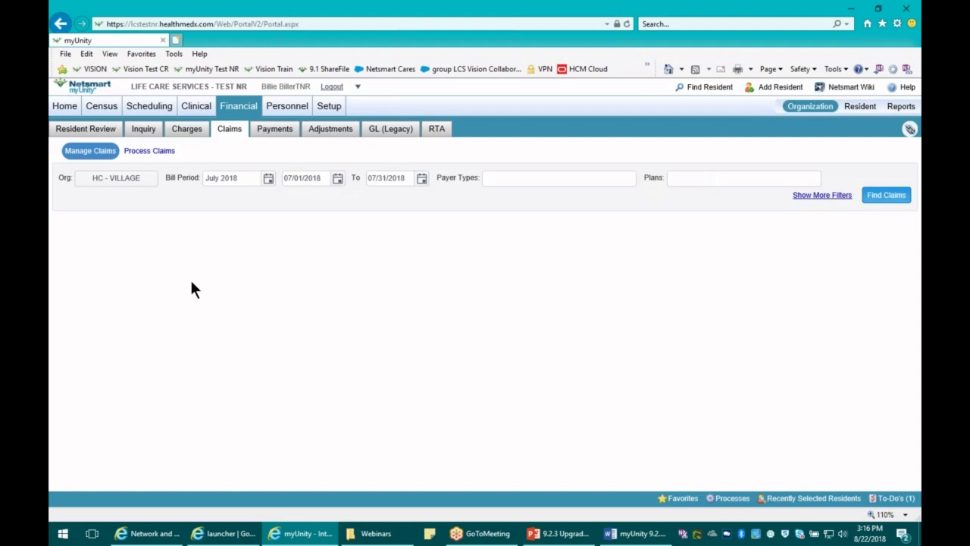
{"action": "left_click", "coordinate": [268, 178]}
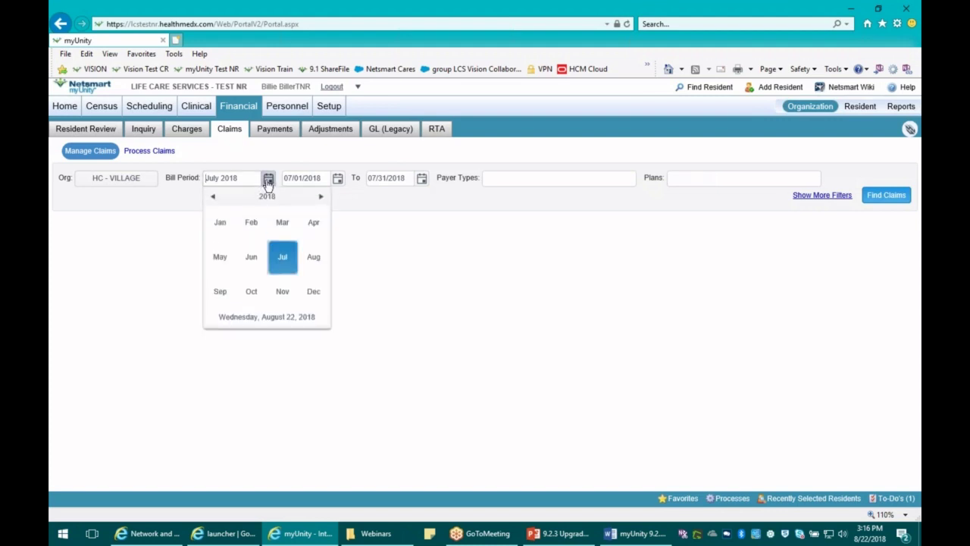
{"action": "left_click", "coordinate": [282, 222]}
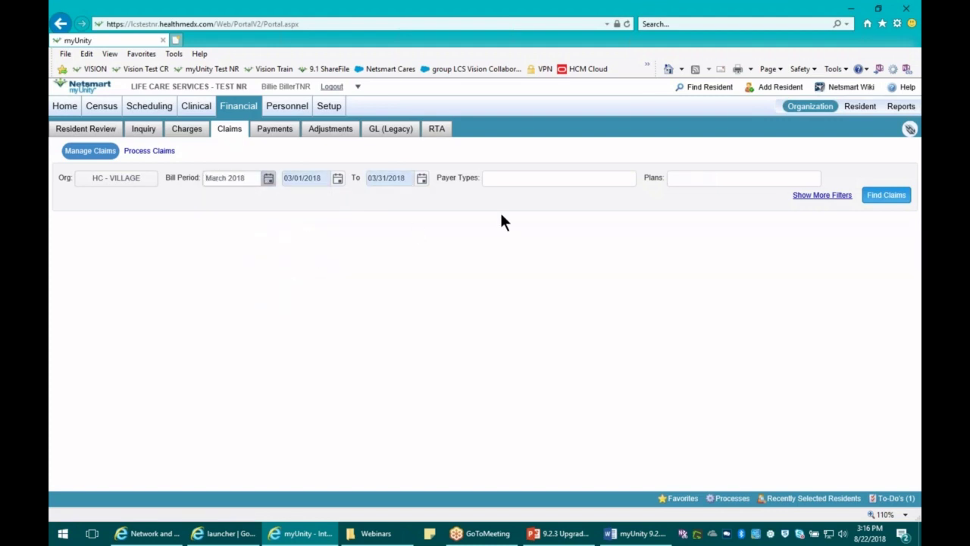
{"action": "left_click", "coordinate": [607, 179]}
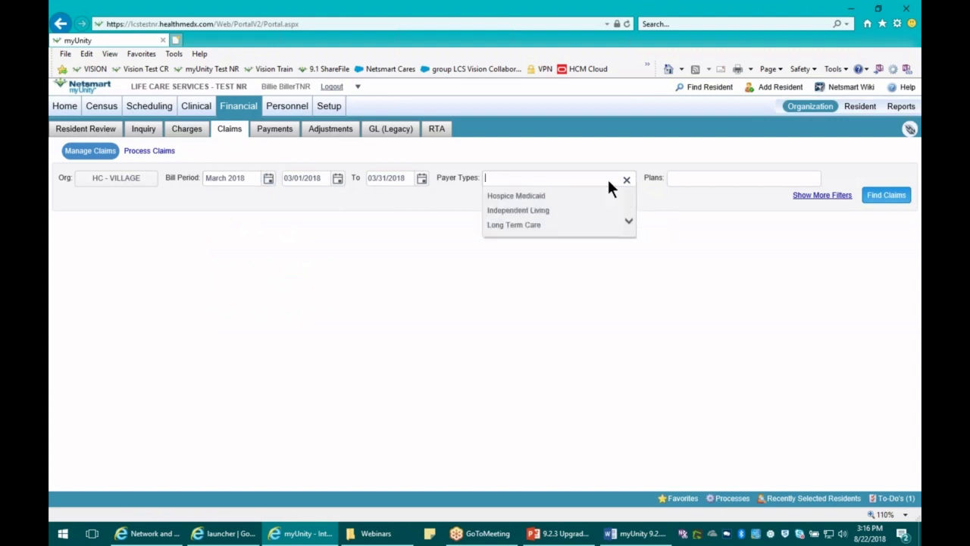
{"action": "left_click_drag", "start_coordinate": [628, 227], "coordinate": [630, 246]}
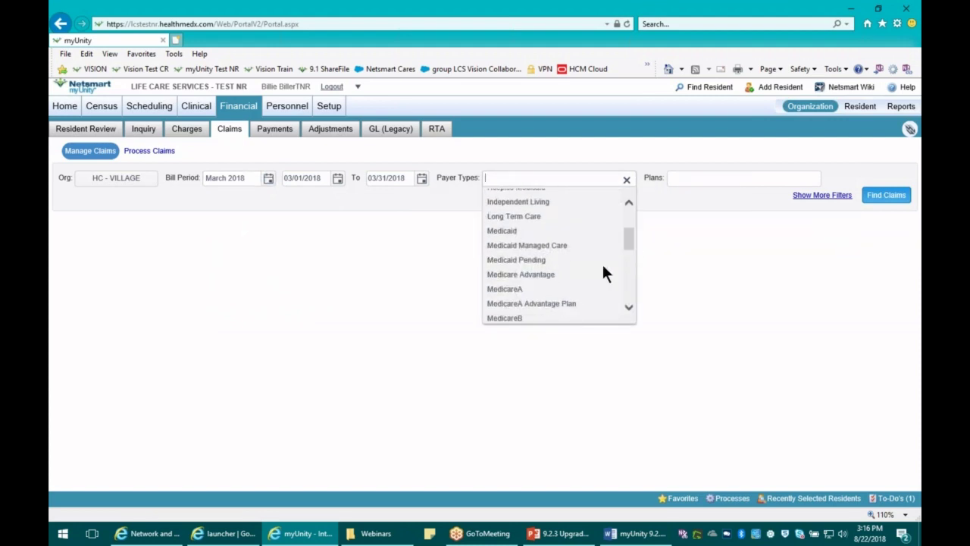
{"action": "left_click", "coordinate": [555, 289]}
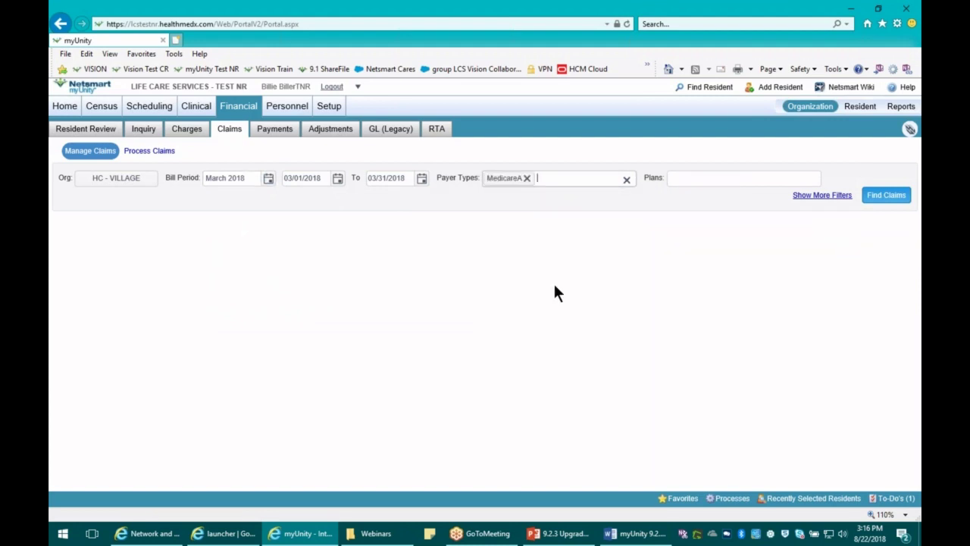
- Show the additional filters and add the resident of the excluded claim starting 03/12/2018 to the resident filter
{"action": "left_click", "coordinate": [822, 197]}
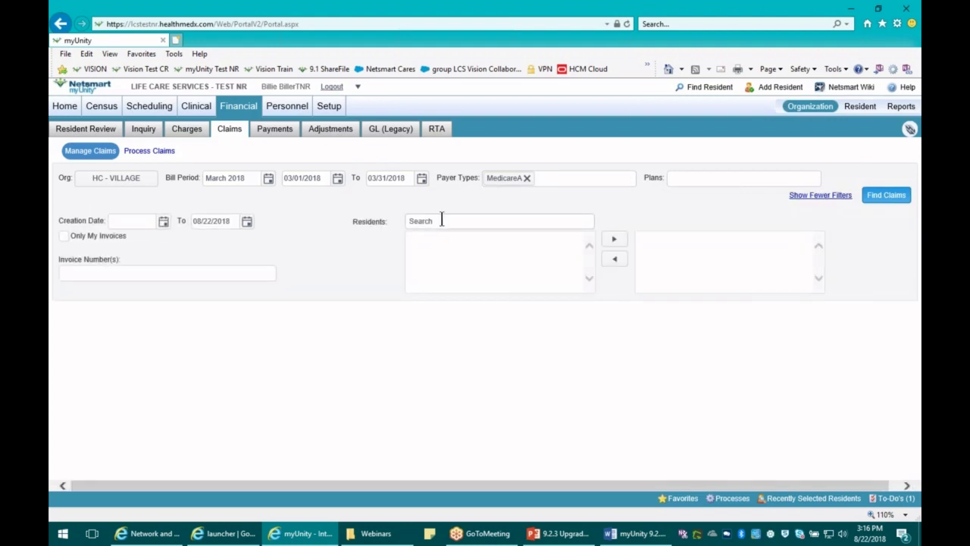
{"action": "left_click", "coordinate": [441, 219]}
{"action": "type", "text": "ca"}
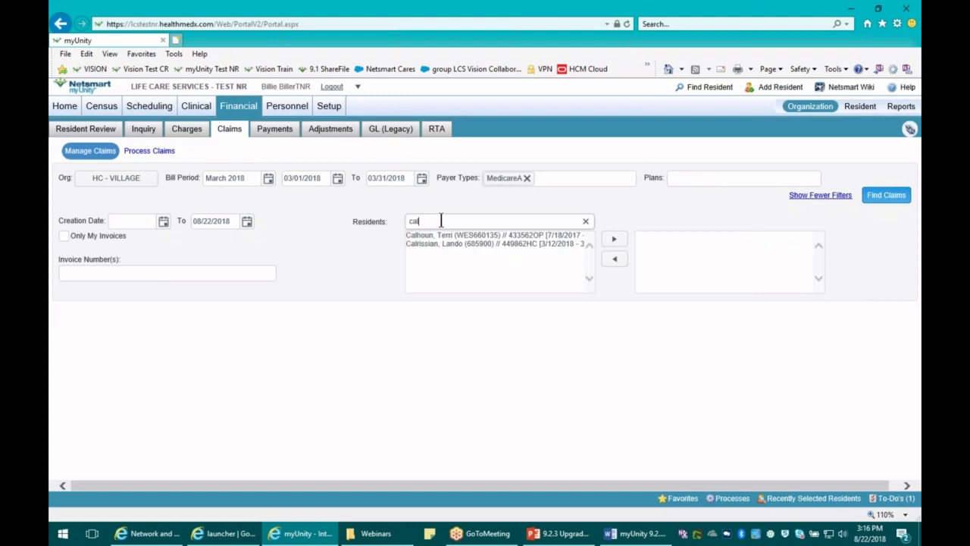
{"action": "type", "text": "lri"}
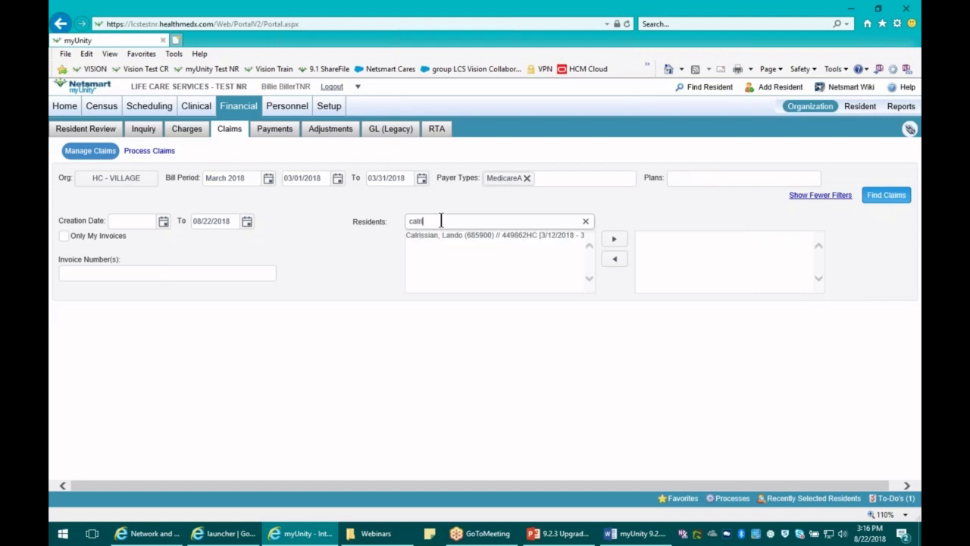
{"action": "type", "text": "s"}
{"action": "double_click", "coordinate": [472, 235]}
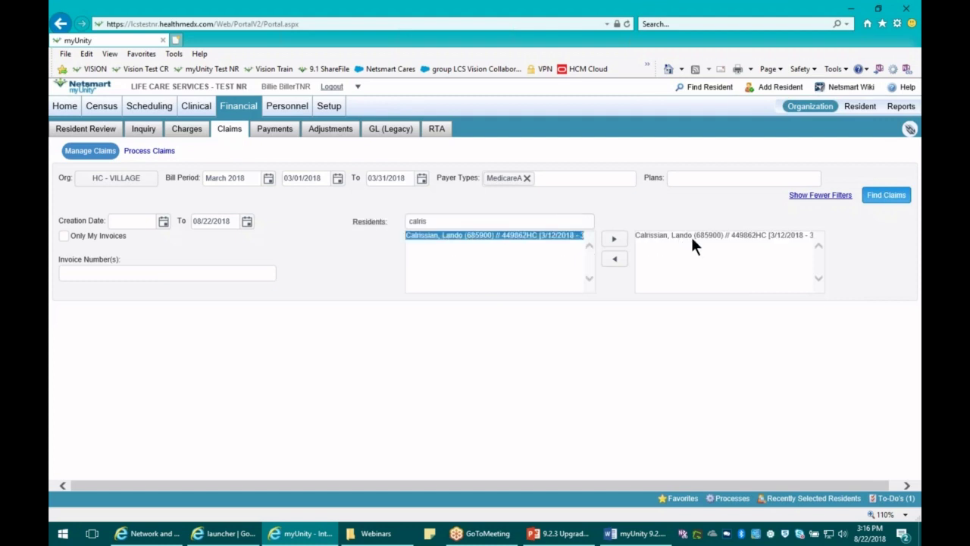
- Add the second excluded resident's stay starting 3/6/2018 to the resident filter and find the matching claims
{"action": "left_click", "coordinate": [436, 220]}
{"action": "left_click_drag", "start_coordinate": [437, 220], "coordinate": [409, 220]}
{"action": "type", "text": "white, snow"}
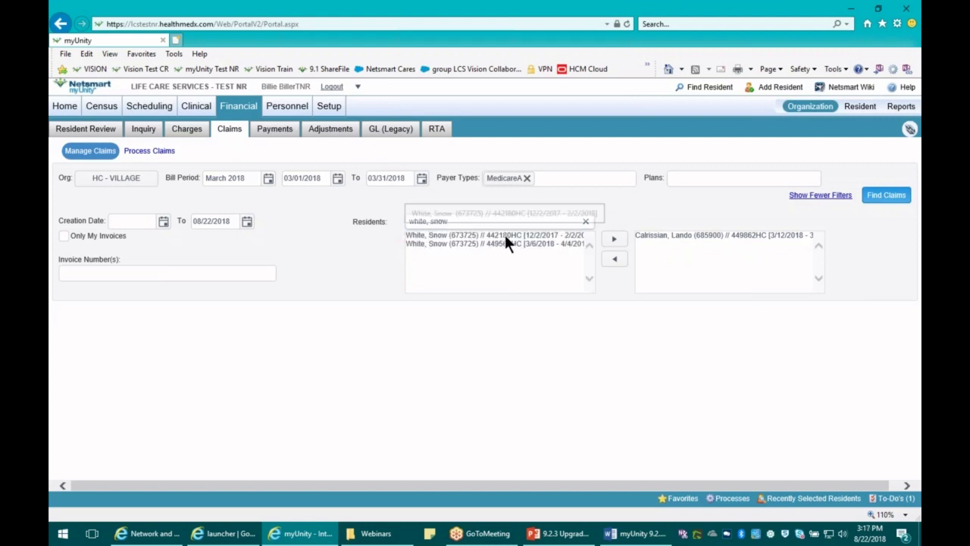
{"action": "double_click", "coordinate": [506, 241]}
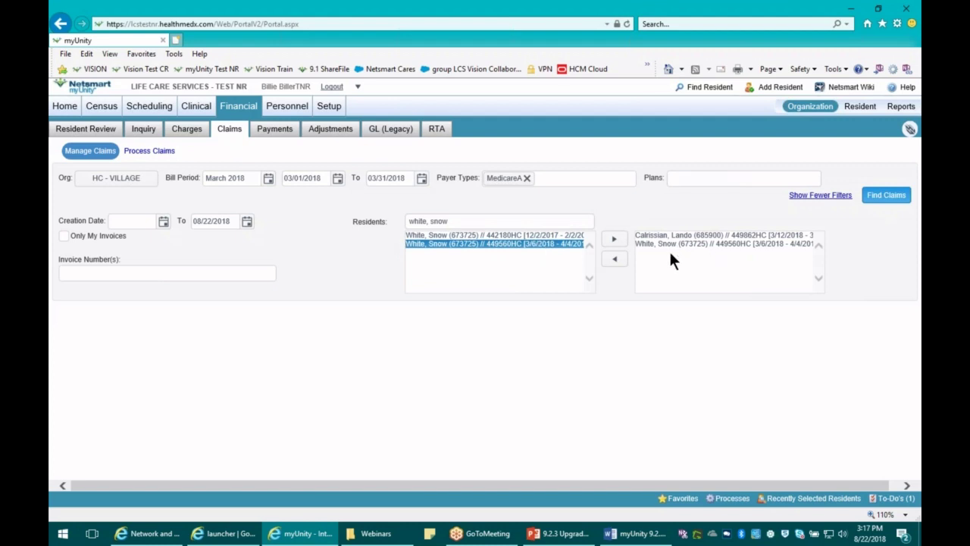
{"action": "left_click", "coordinate": [884, 195]}
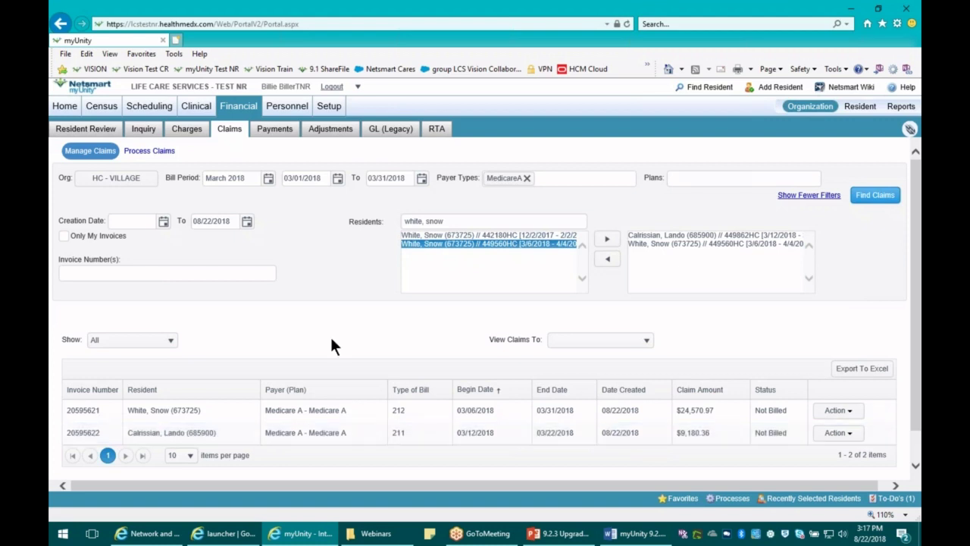
- Remove both residents from the resident filter and find all MedicareA claims for the March 2018 bill period
{"action": "double_click", "coordinate": [685, 243]}
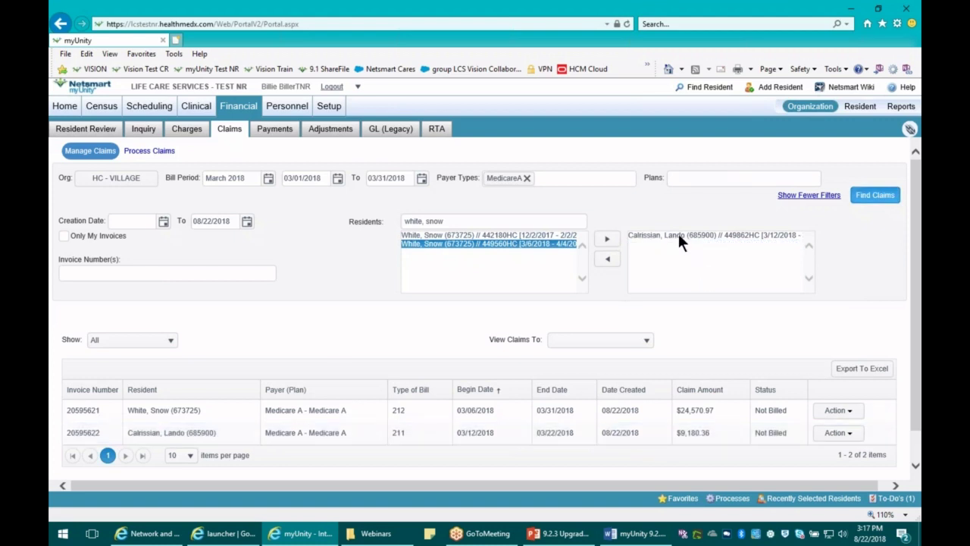
{"action": "double_click", "coordinate": [675, 234]}
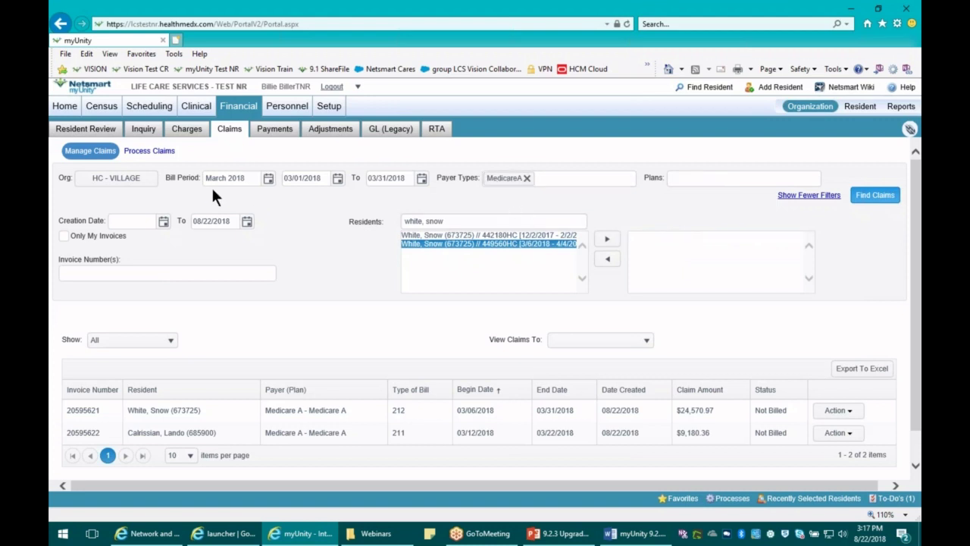
{"action": "left_click", "coordinate": [875, 195]}
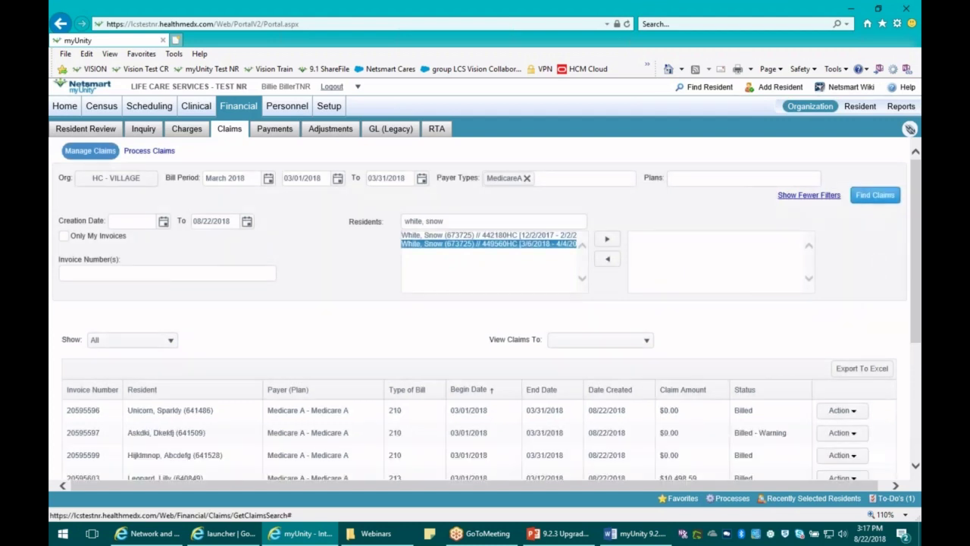
- Look through the claim list and set View Claims To to Bill to list the unbilled claims
{"action": "scroll", "coordinate": [878, 276], "scroll_direction": "down", "scroll_amount": 5}
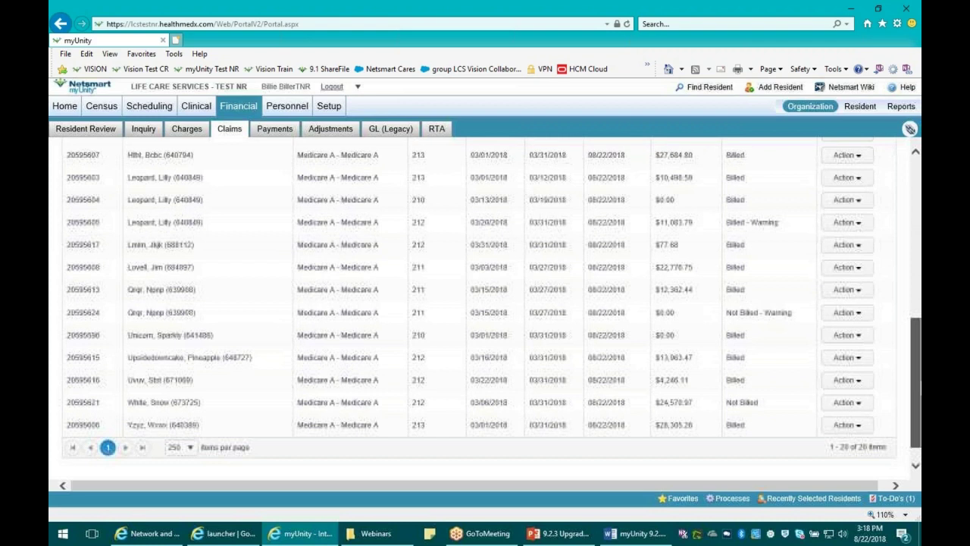
{"action": "scroll", "coordinate": [802, 379], "scroll_direction": "down", "scroll_amount": 1}
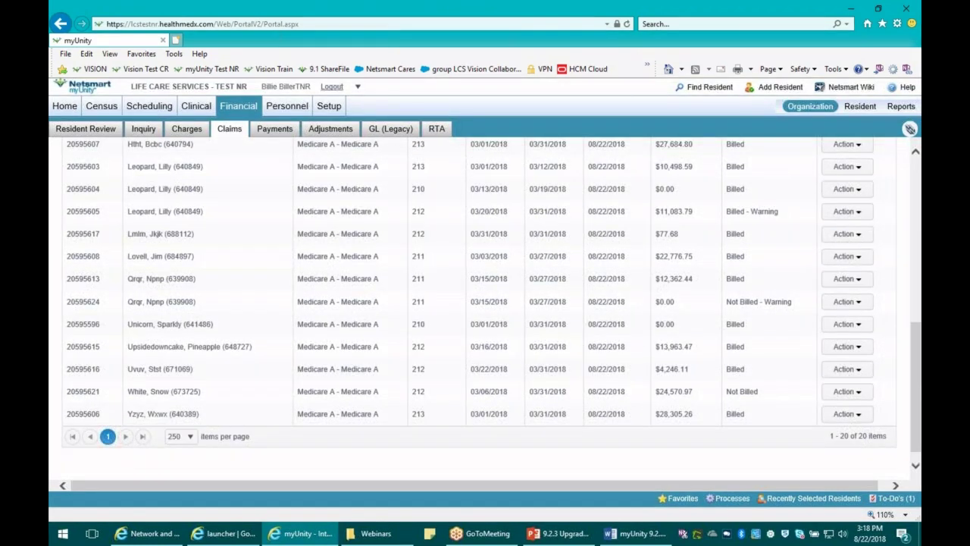
{"action": "left_click", "coordinate": [845, 368]}
{"action": "left_click_drag", "start_coordinate": [915, 369], "coordinate": [910, 204]}
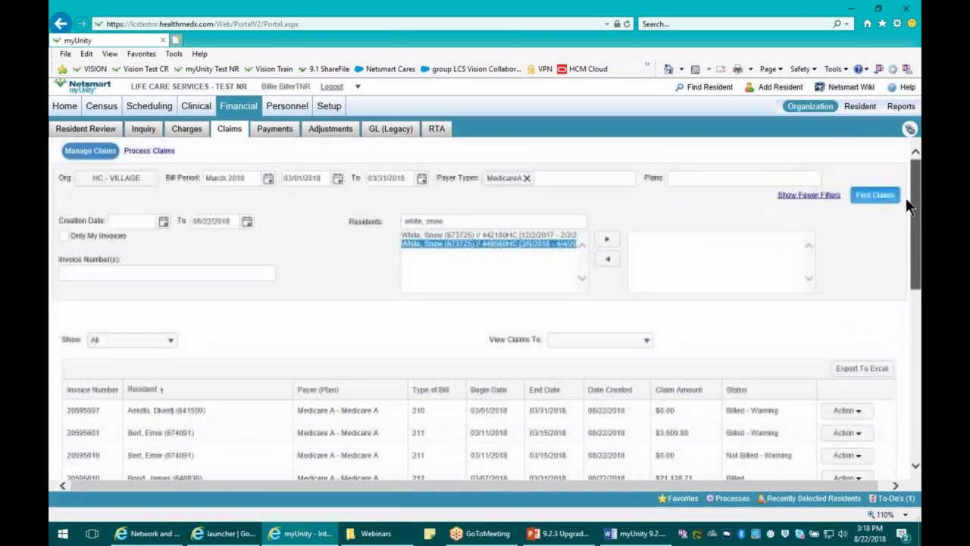
{"action": "left_click", "coordinate": [573, 346]}
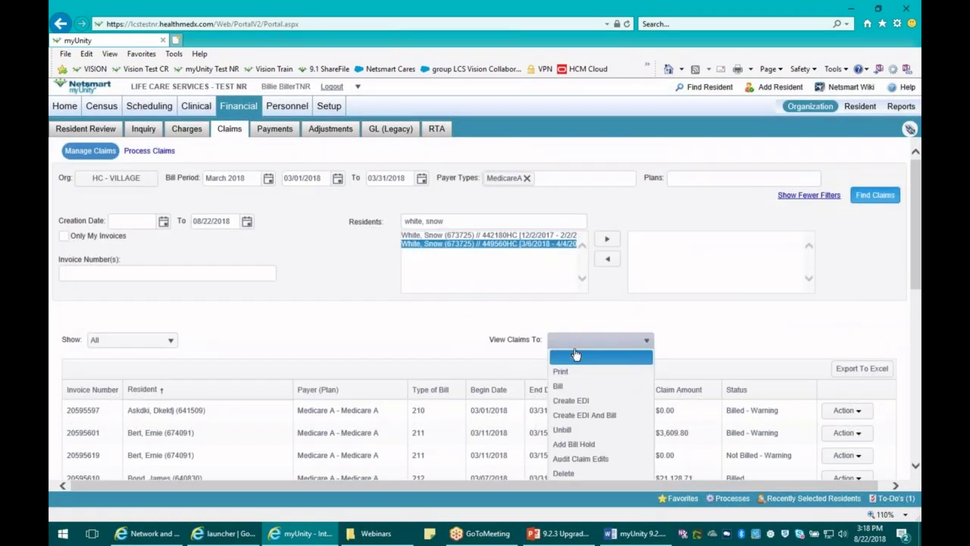
{"action": "left_click", "coordinate": [560, 385]}
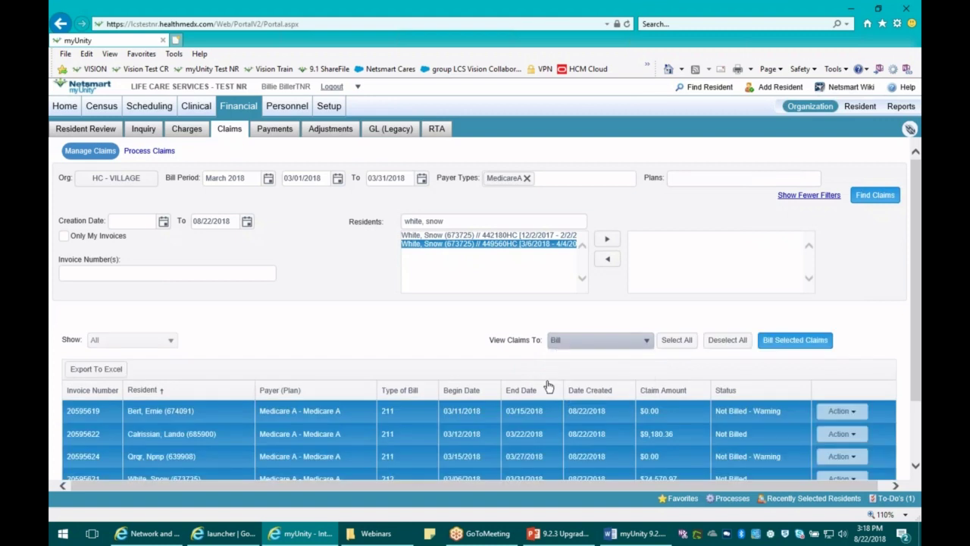
{"action": "scroll", "coordinate": [452, 356], "scroll_direction": "down", "scroll_amount": 2}
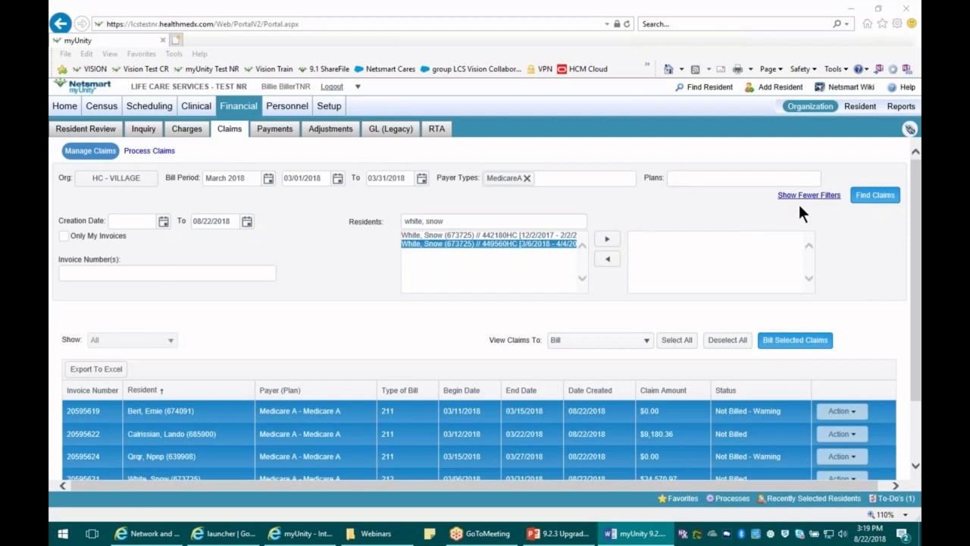
{"action": "left_click", "coordinate": [917, 192]}
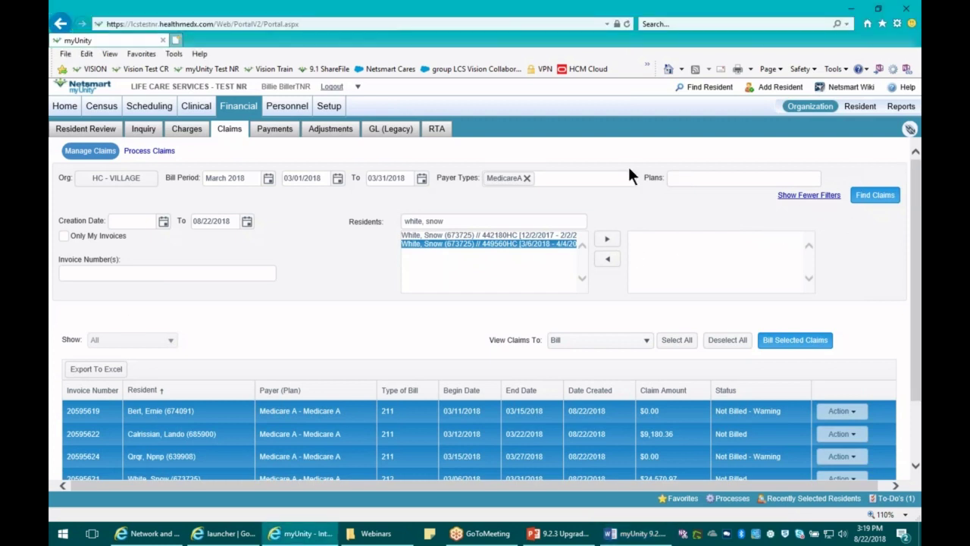
- Go to claim processing, open Create New Claims, and process the Village HC Med B Claims template for 03/01/2018 - 03/31/2018
{"action": "left_click", "coordinate": [151, 151]}
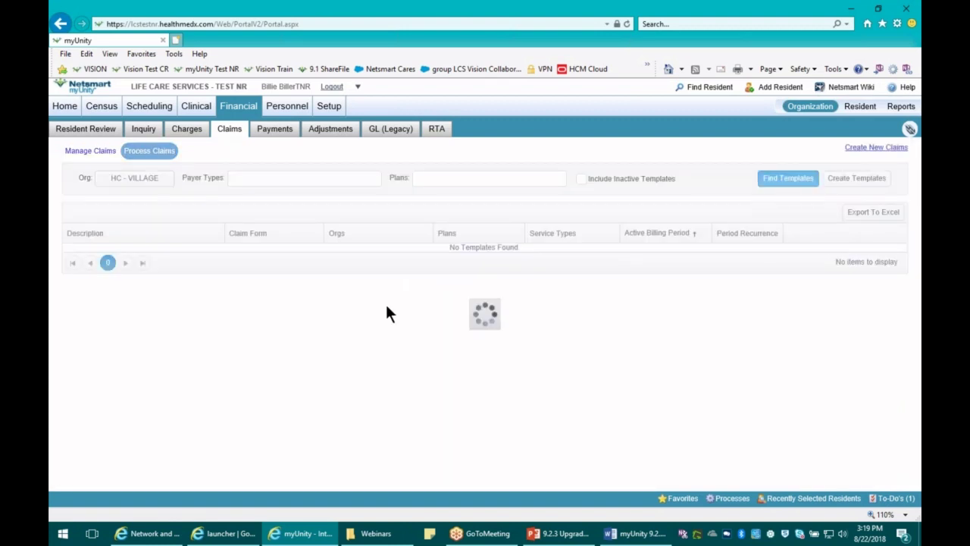
{"action": "left_click", "coordinate": [872, 147]}
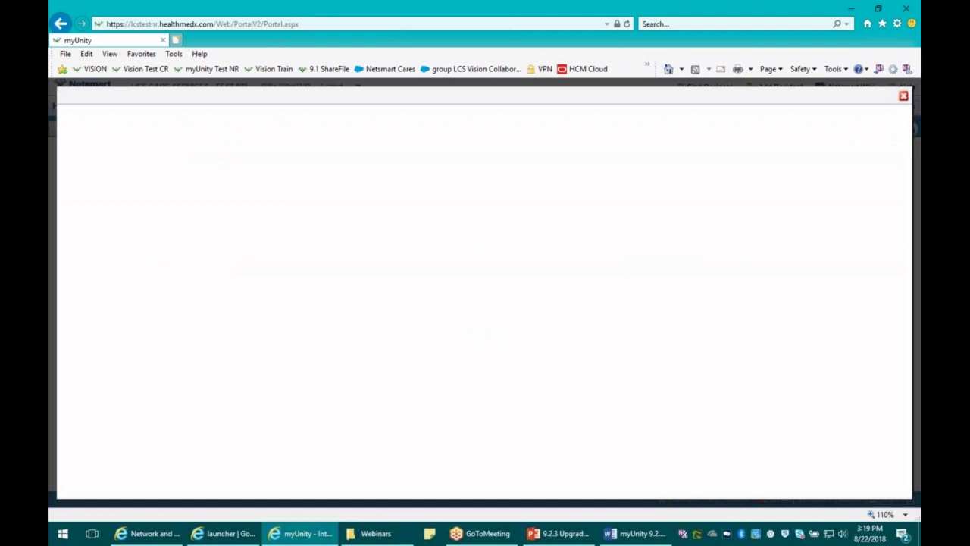
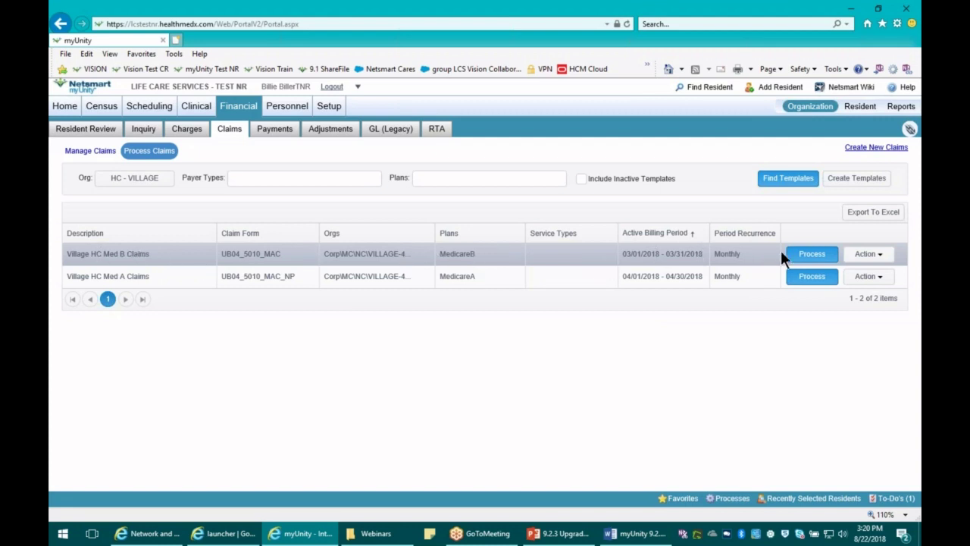
{"action": "left_click", "coordinate": [800, 254]}
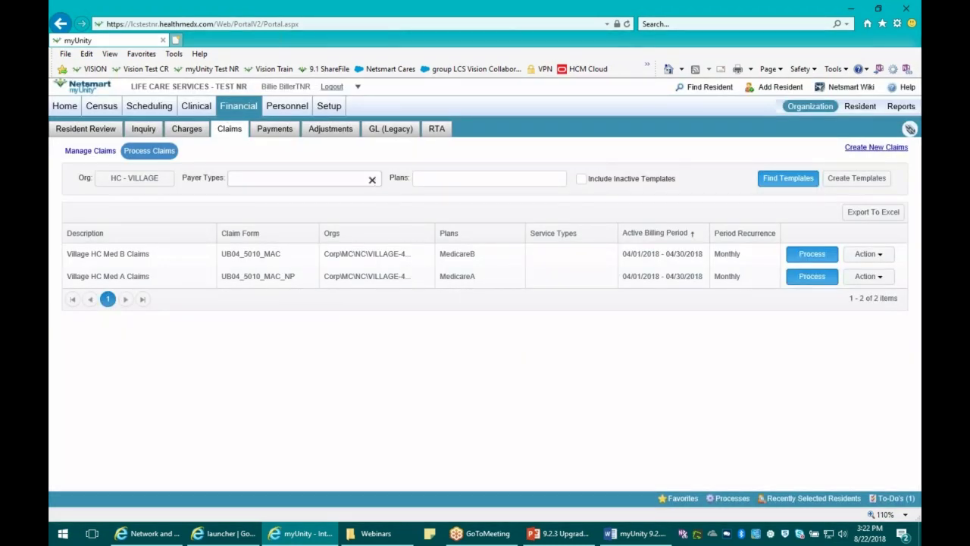
- Return to managing claims and find the HC - VILLAGE claims for the March 2018 bill period and MedicareB payer type
{"action": "left_click", "coordinate": [93, 150]}
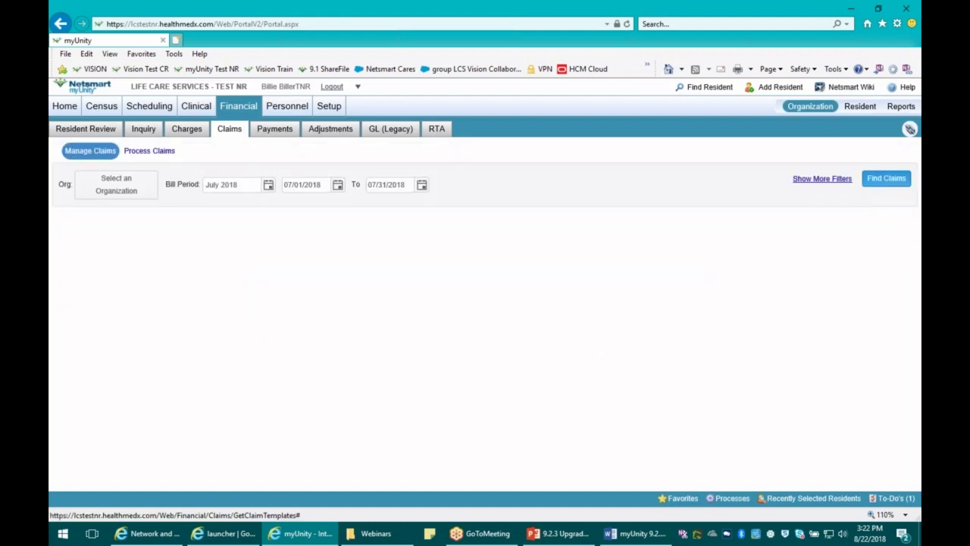
{"action": "left_click", "coordinate": [268, 178]}
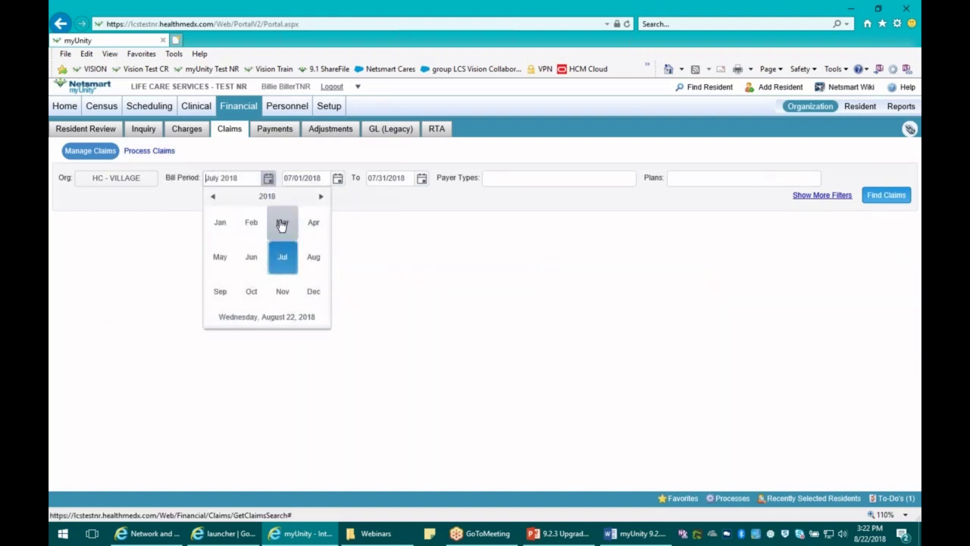
{"action": "left_click", "coordinate": [282, 222]}
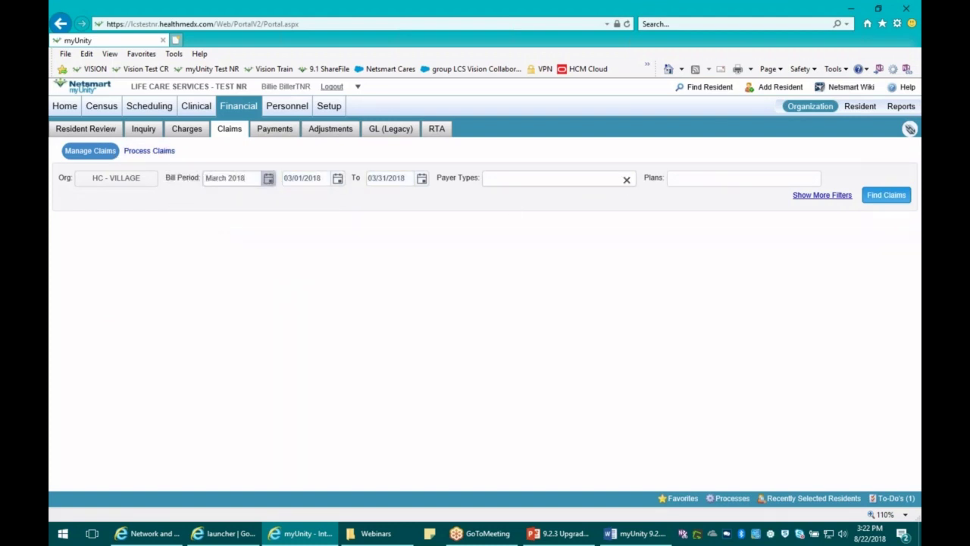
{"action": "left_click", "coordinate": [587, 178]}
{"action": "left_click_drag", "start_coordinate": [628, 218], "coordinate": [630, 243]}
{"action": "left_click", "coordinate": [523, 274]}
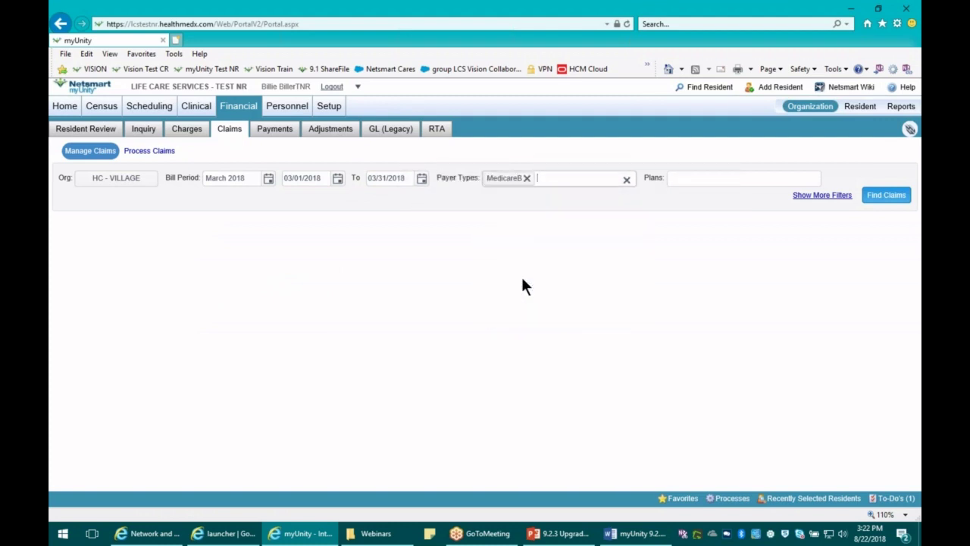
{"action": "left_click", "coordinate": [885, 196]}
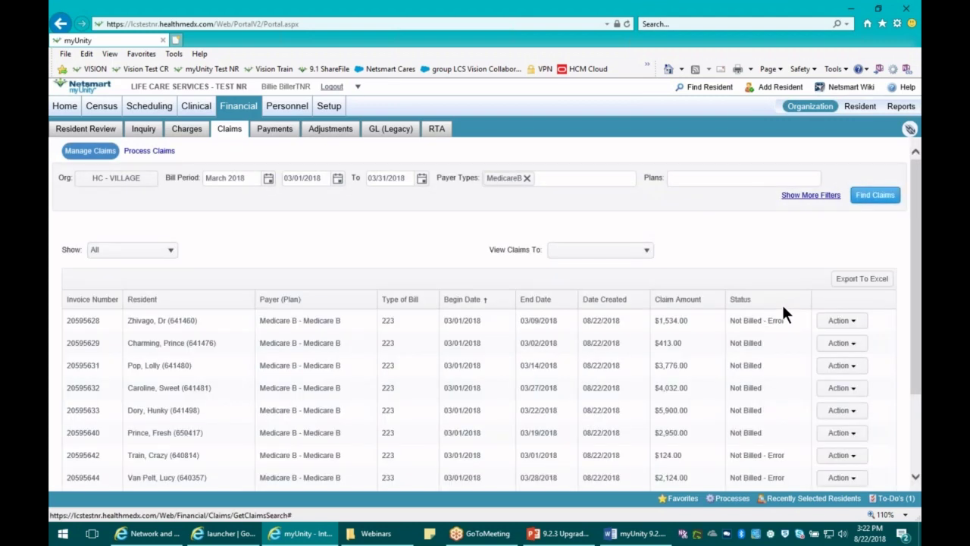
- Sort the Medicare B claims by resident, show 250 items per page and look through their statuses
{"action": "left_click", "coordinate": [141, 300]}
{"action": "scroll", "coordinate": [141, 303], "scroll_direction": "down", "scroll_amount": 1}
{"action": "scroll", "coordinate": [485, 319], "scroll_direction": "down", "scroll_amount": 2}
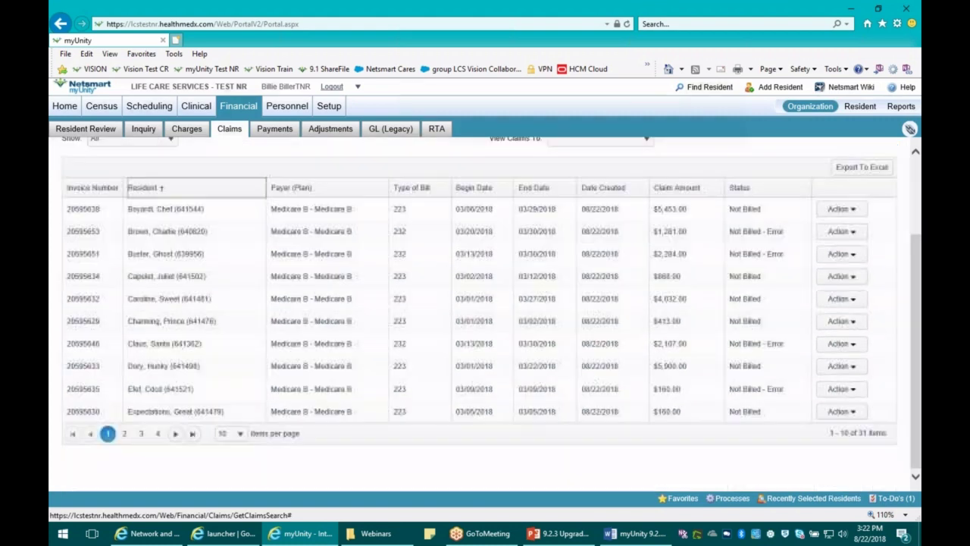
{"action": "left_click", "coordinate": [241, 433]}
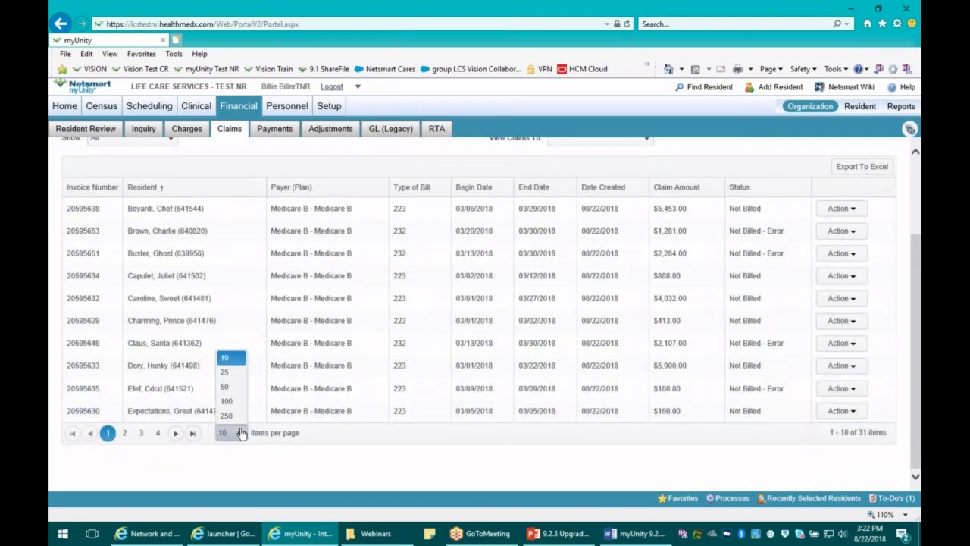
{"action": "left_click", "coordinate": [233, 417]}
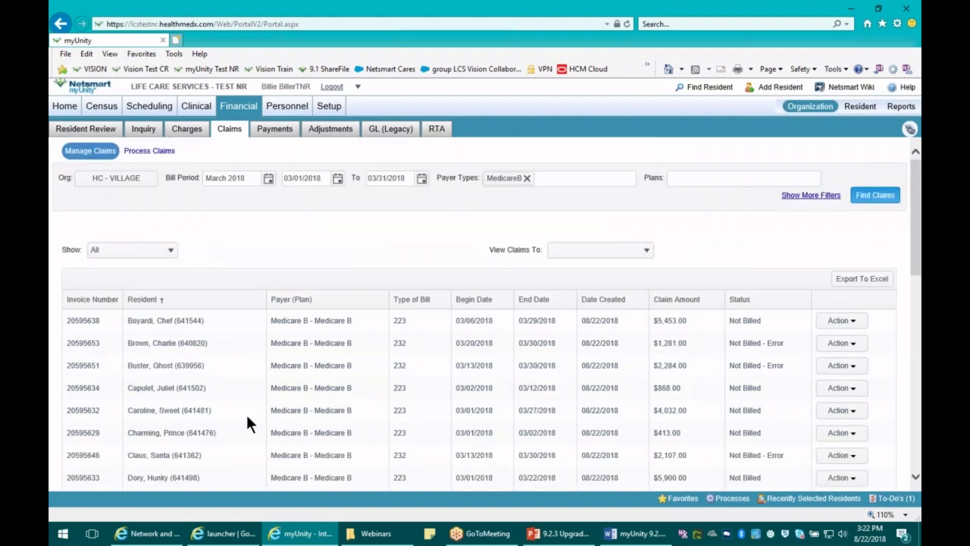
{"action": "left_click_drag", "start_coordinate": [915, 227], "coordinate": [919, 267]}
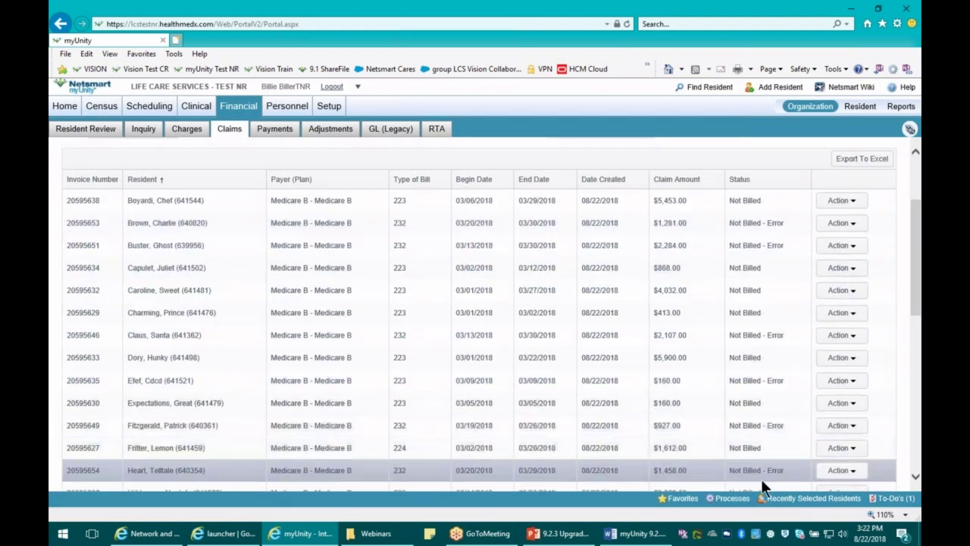
{"action": "left_click_drag", "start_coordinate": [915, 306], "coordinate": [915, 256]}
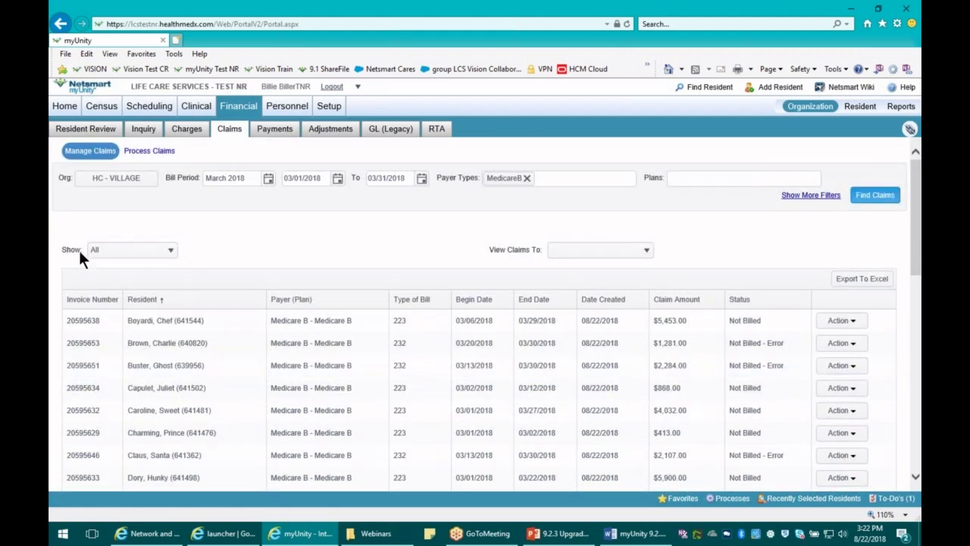
- Filter the Medicare B list to Claims With Errors and look through the remaining claims
{"action": "left_click", "coordinate": [143, 255]}
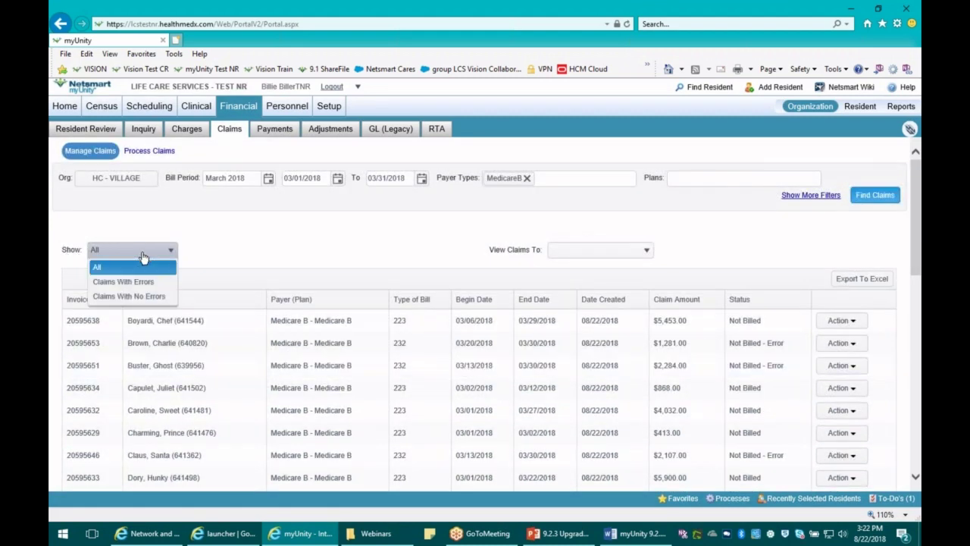
{"action": "left_click", "coordinate": [140, 281]}
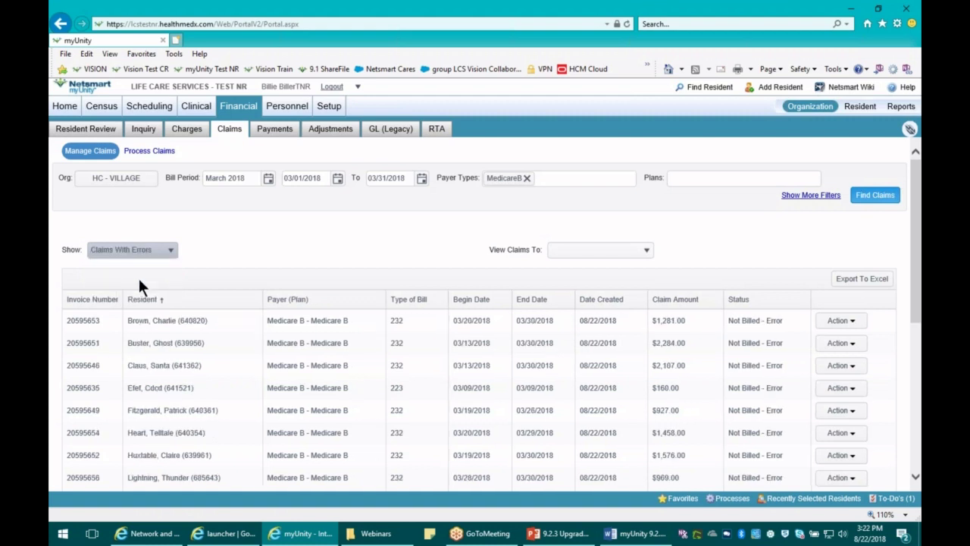
{"action": "scroll", "coordinate": [374, 250], "scroll_direction": "down", "scroll_amount": 2}
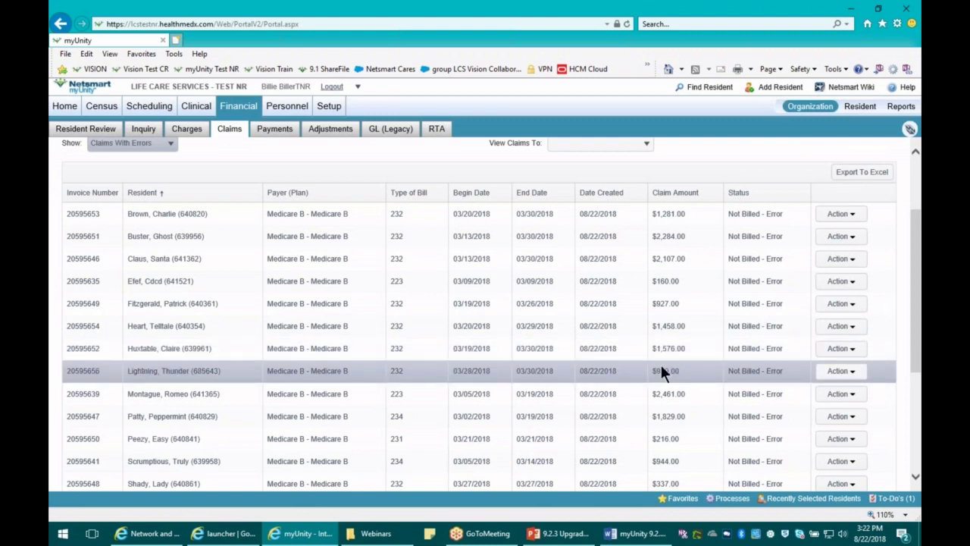
{"action": "scroll", "coordinate": [660, 362], "scroll_direction": "down", "scroll_amount": 2}
{"action": "scroll", "coordinate": [660, 362], "scroll_direction": "up", "scroll_amount": 3}
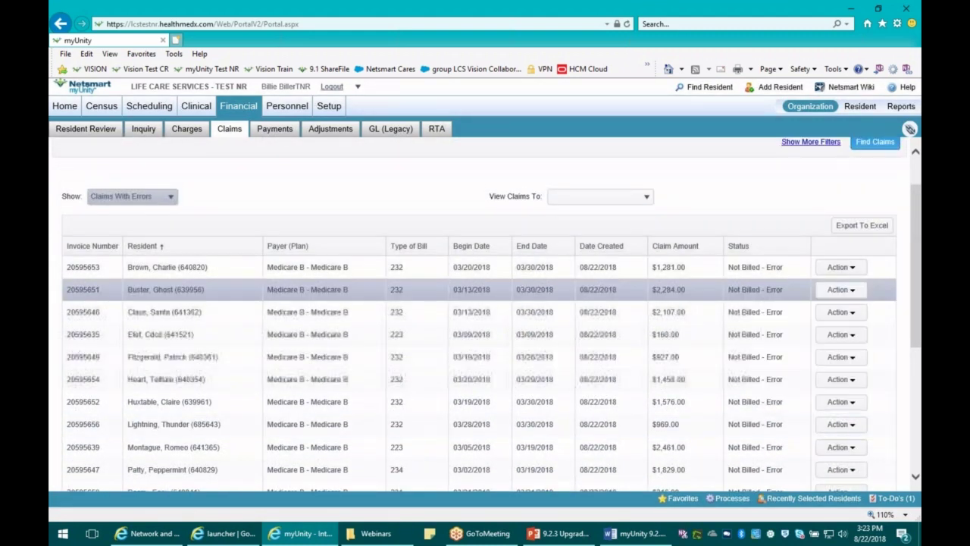
- View the errors and warnings of the first listed claim, starting 03/20/2018, and open its Occurrence Code 11 error
{"action": "left_click", "coordinate": [847, 268]}
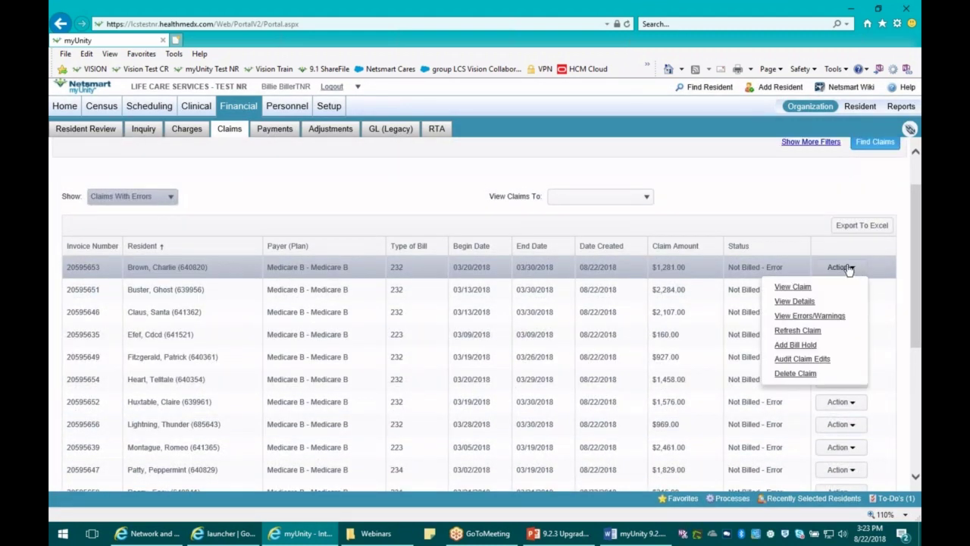
{"action": "left_click", "coordinate": [824, 321]}
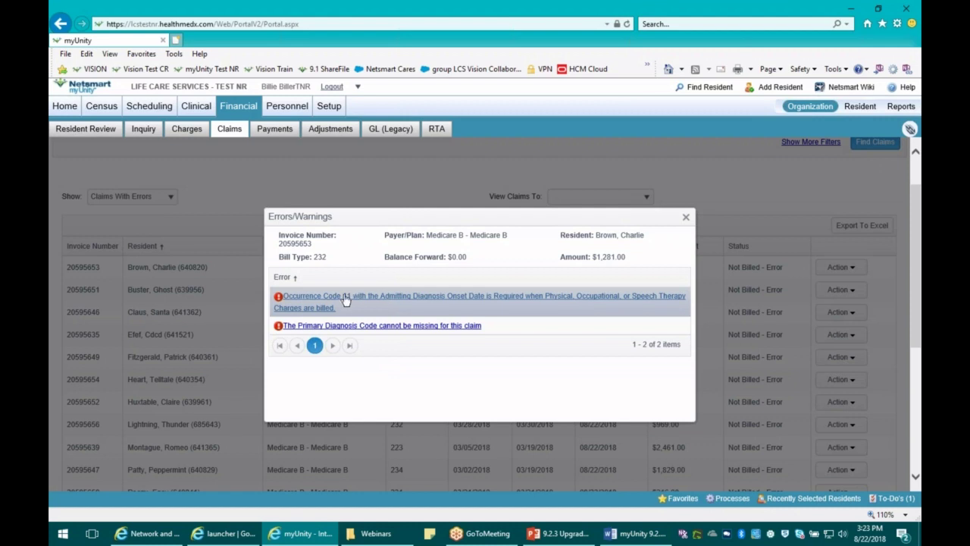
{"action": "left_click", "coordinate": [411, 300]}
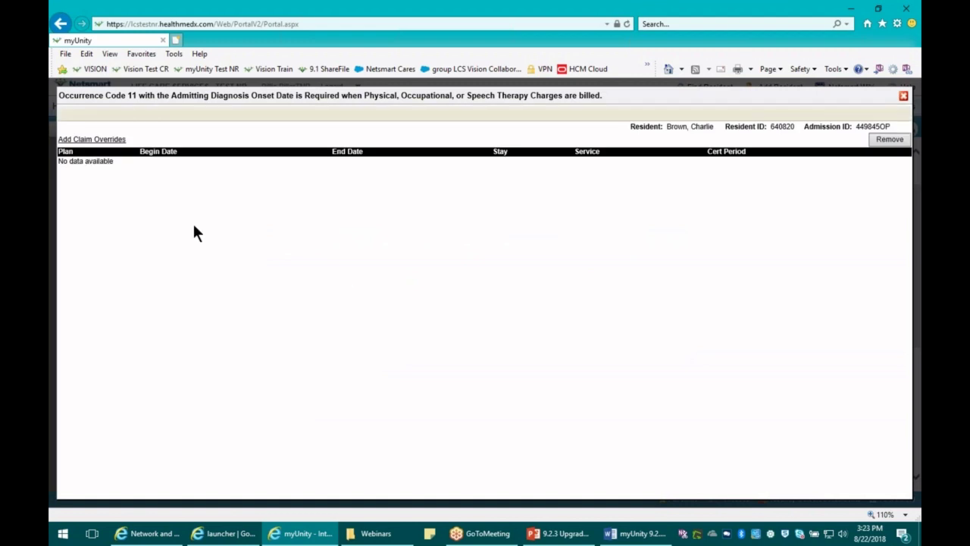
- Open the form for adding claim overrides, inspect it, and close it and the Occurrence Code 11 page without submitting
{"action": "left_click", "coordinate": [119, 140]}
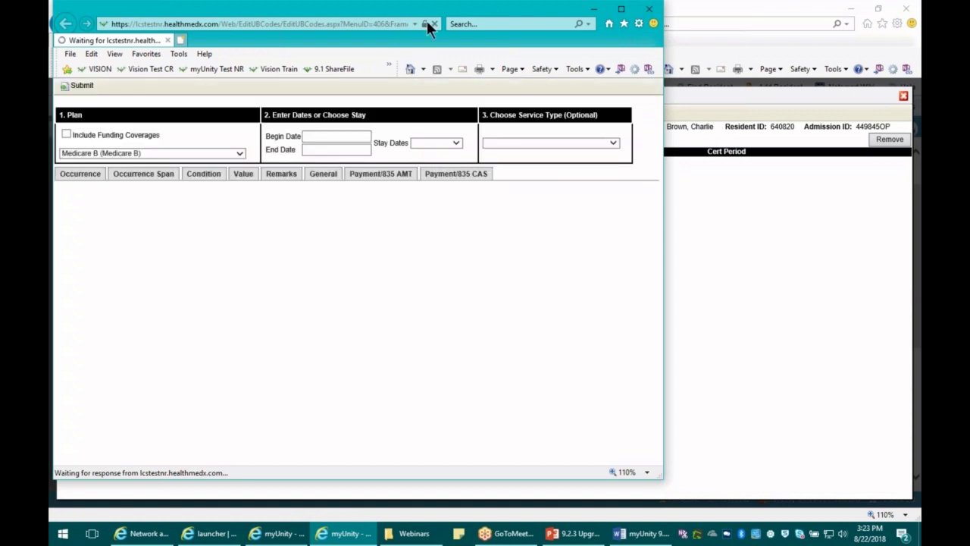
{"action": "left_click_drag", "start_coordinate": [431, 12], "coordinate": [522, 112]}
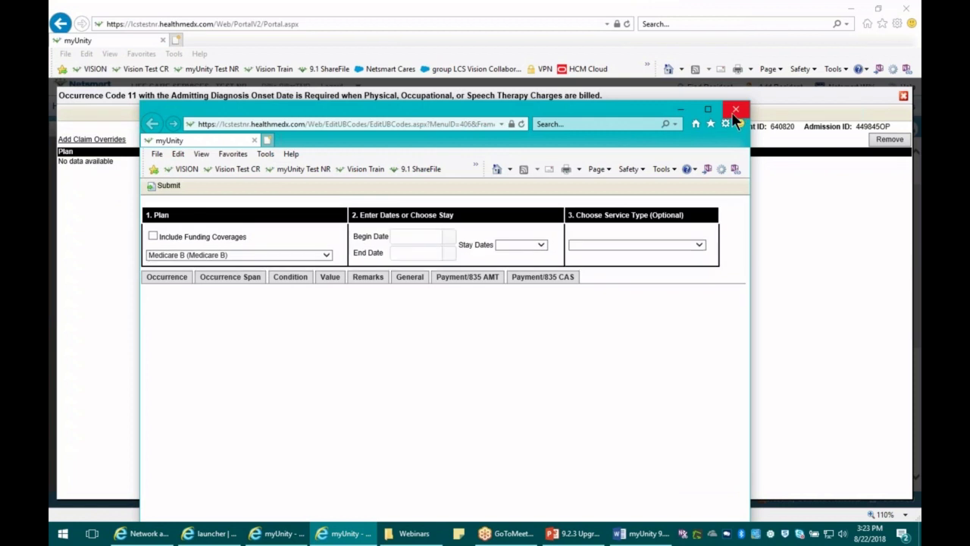
{"action": "left_click", "coordinate": [732, 112]}
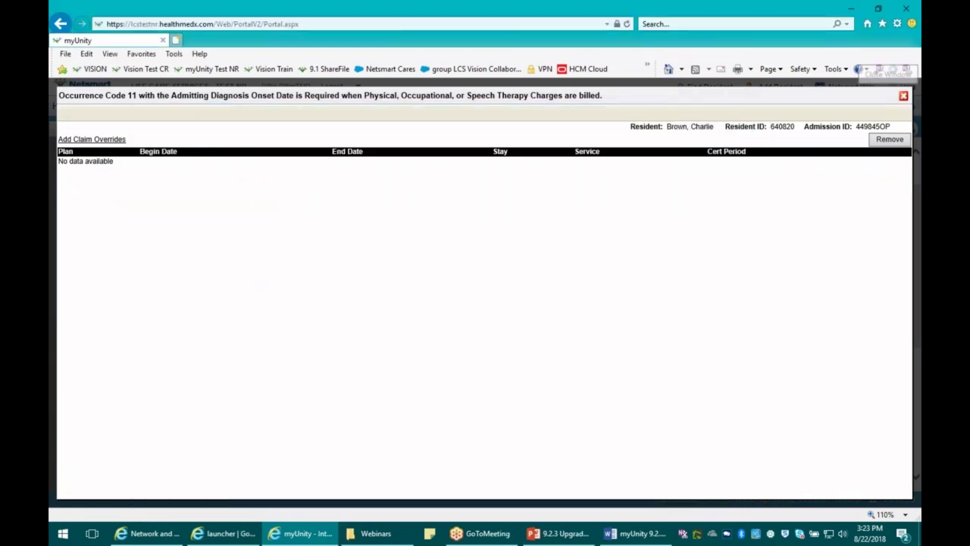
{"action": "left_click", "coordinate": [903, 95]}
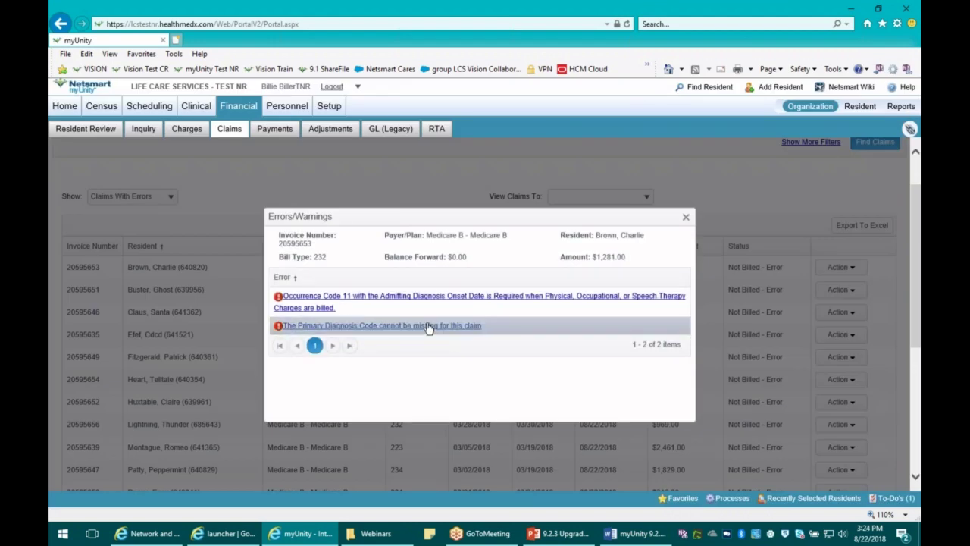
- From the missing Primary Diagnosis Code error, start a new admission diagnosis, search for "fracture" and choose M48.40XA, fatigue fracture of vertebra
{"action": "left_click", "coordinate": [429, 326]}
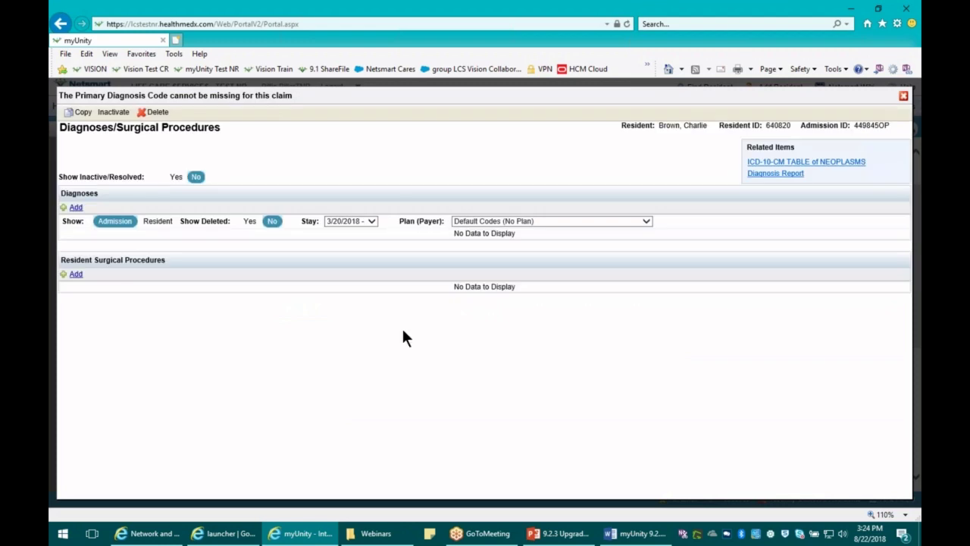
{"action": "left_click", "coordinate": [76, 207]}
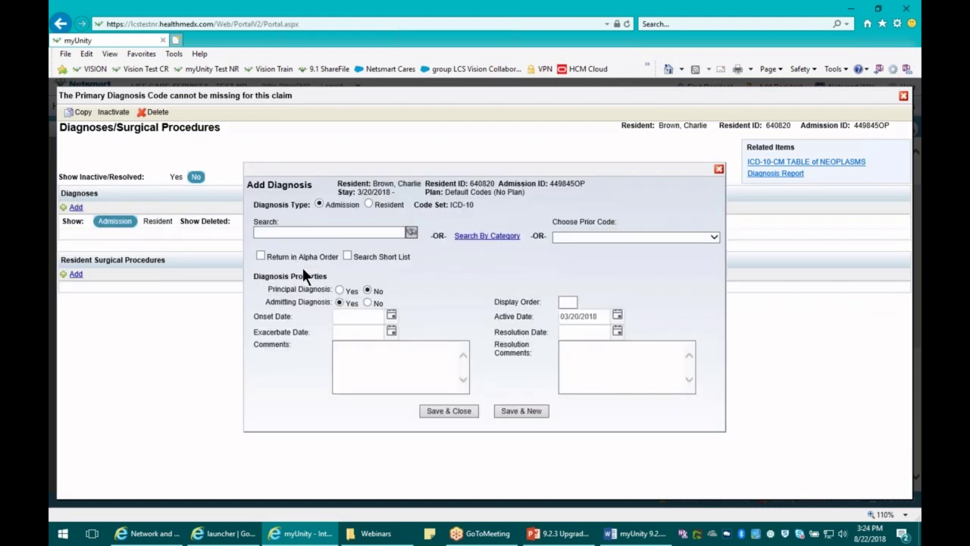
{"action": "left_click", "coordinate": [336, 232]}
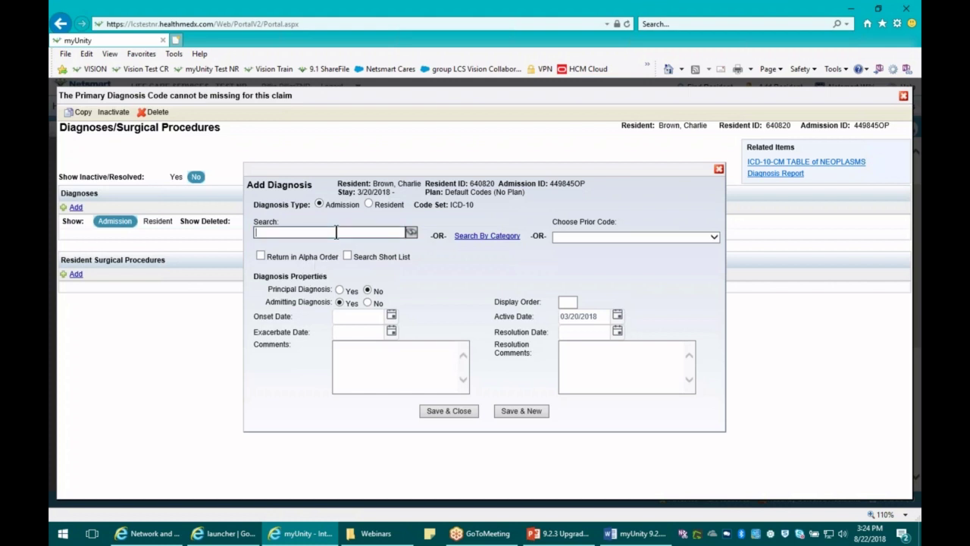
{"action": "type", "text": "fracture"}
{"action": "left_click", "coordinate": [411, 233]}
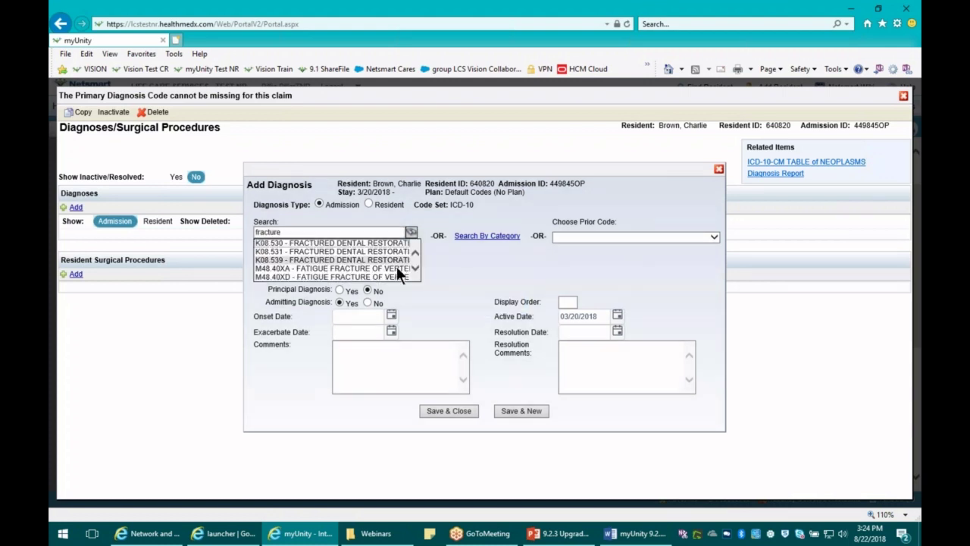
{"action": "left_click", "coordinate": [394, 268]}
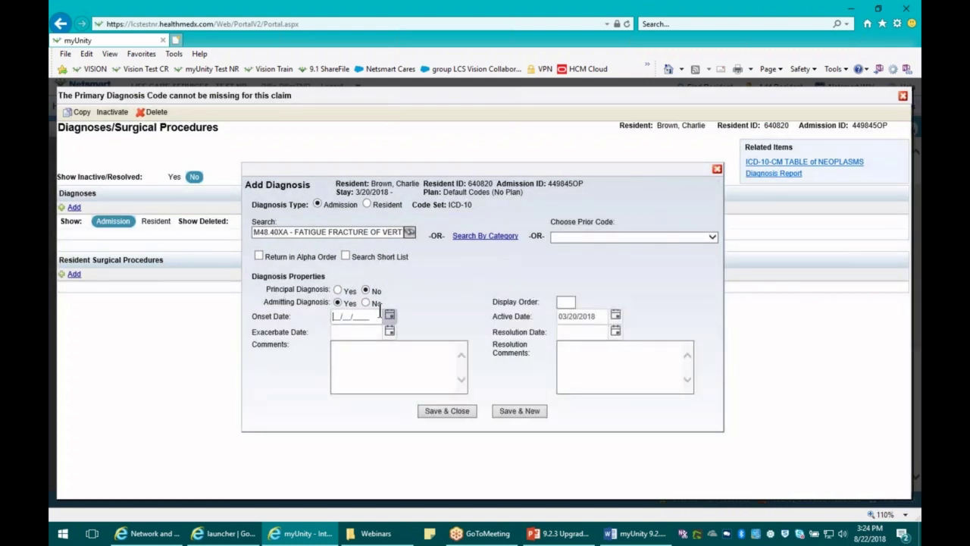
- Set the diagnosis onset date to 03/01/2018, save it, and close the diagnoses page and the claim's error list
{"action": "type", "text": "03/"}
{"action": "type", "text": "01/2018"}
{"action": "key", "text": "Tab"}
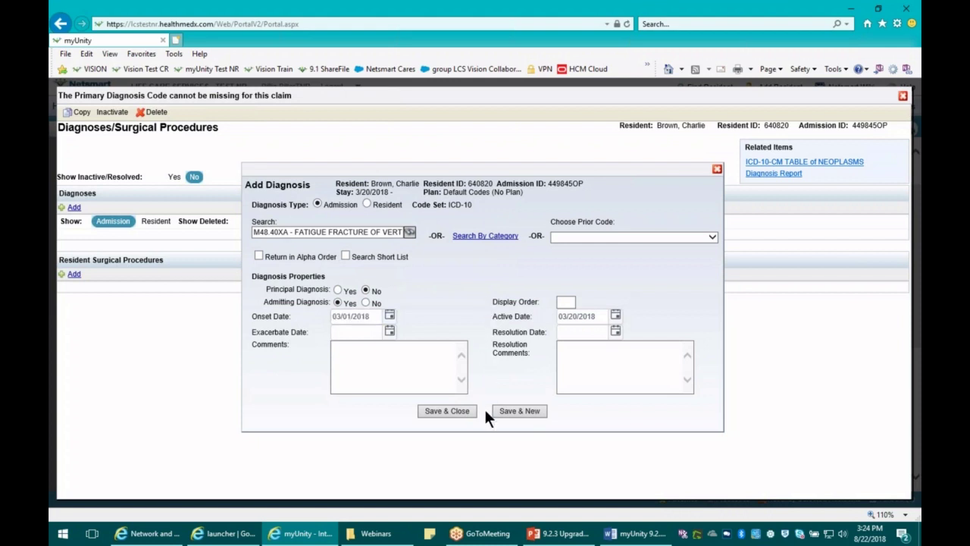
{"action": "left_click", "coordinate": [446, 411]}
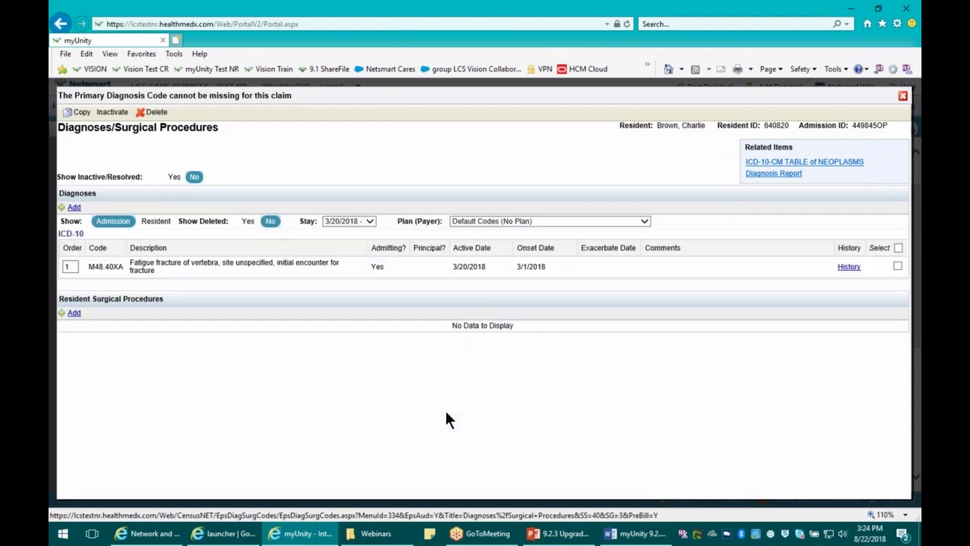
{"action": "left_click", "coordinate": [902, 97]}
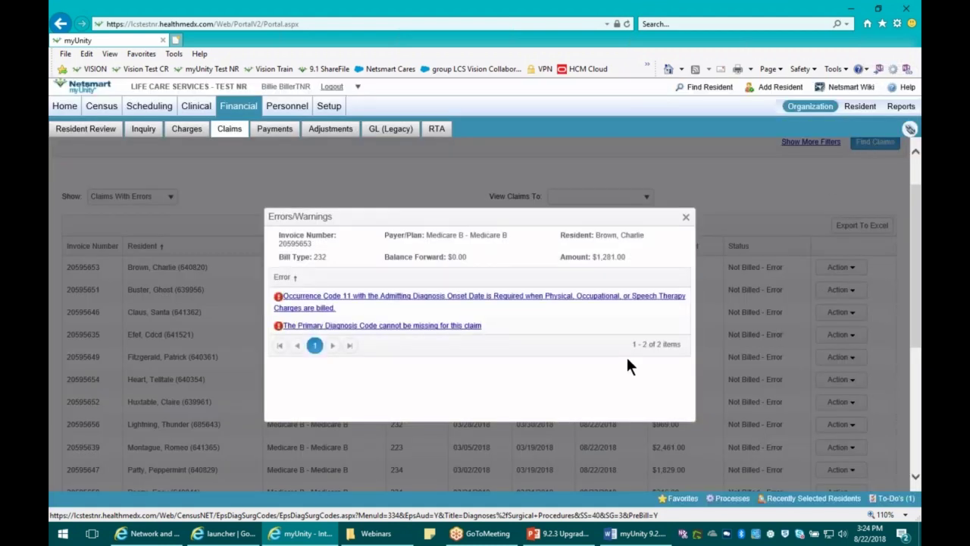
{"action": "left_click", "coordinate": [685, 217]}
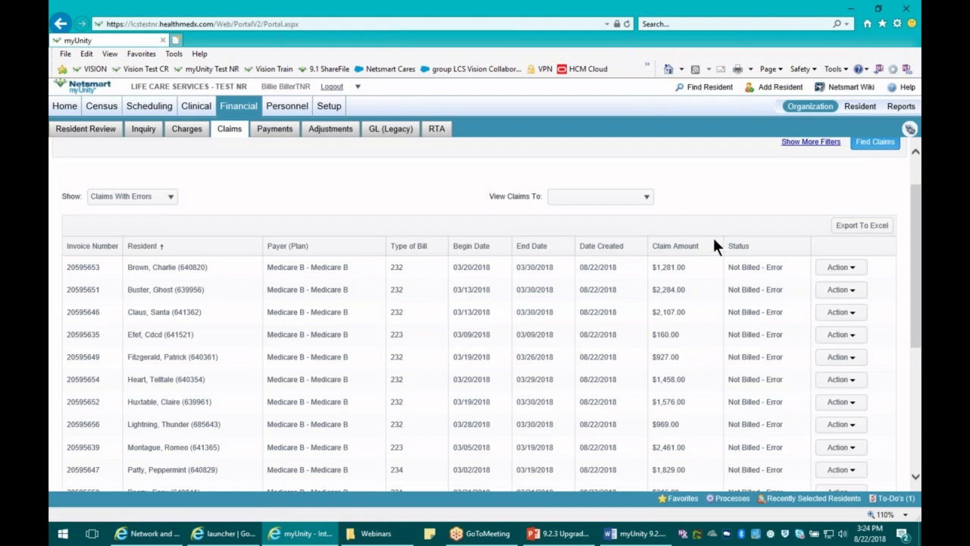
- Refresh the first listed claim, starting 03/20/2018, and confirm the refresh
{"action": "left_click", "coordinate": [847, 268]}
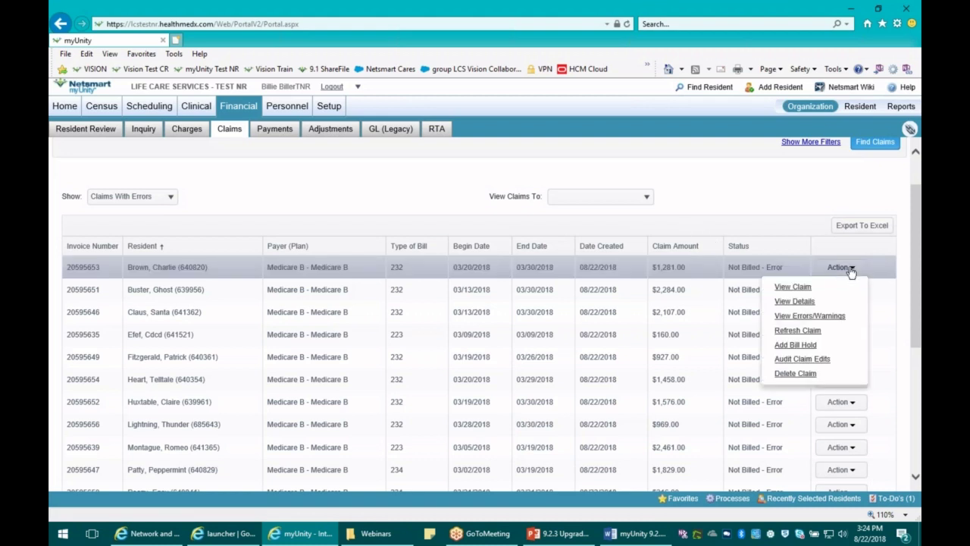
{"action": "left_click", "coordinate": [809, 330]}
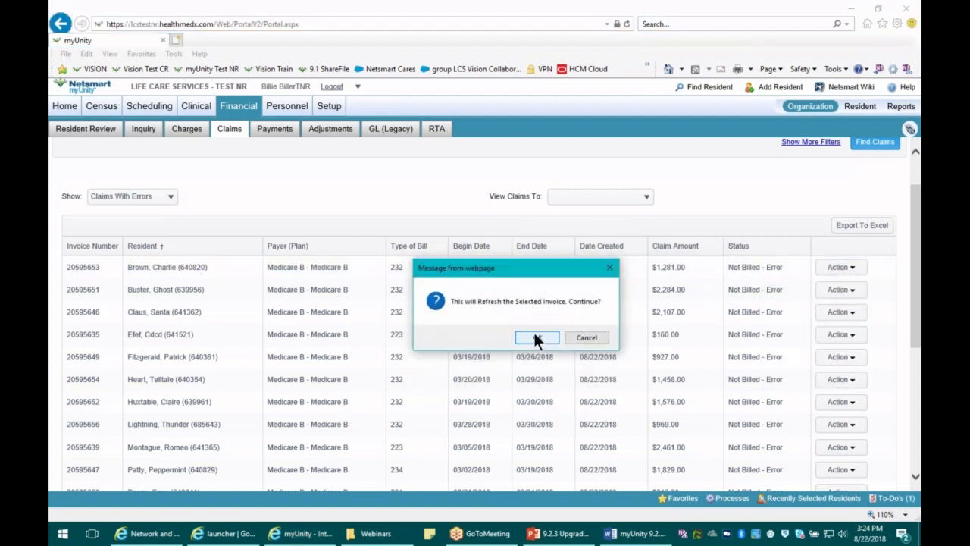
{"action": "left_click", "coordinate": [535, 336]}
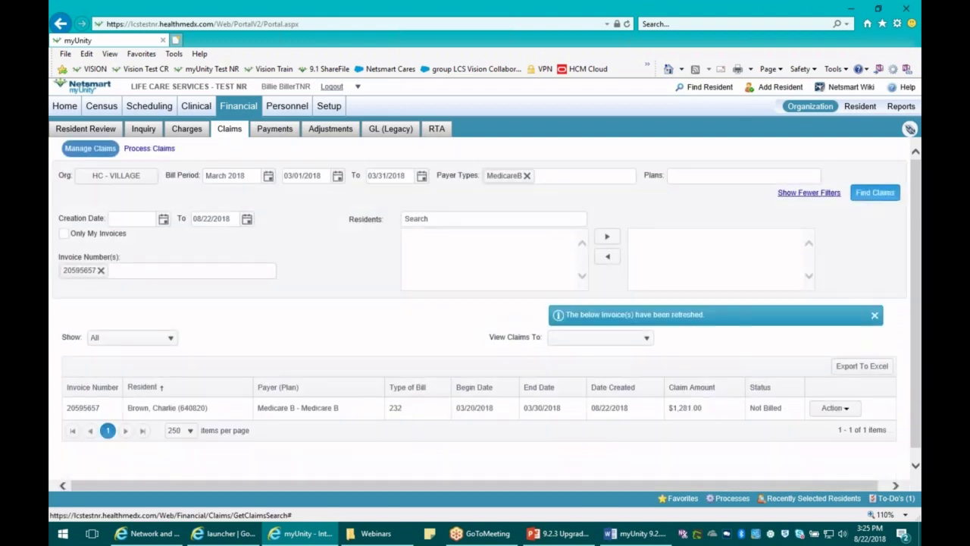
- View the refreshed claim's form preview, examine its codes and therapy lines, and close it
{"action": "scroll", "coordinate": [554, 384], "scroll_direction": "down", "scroll_amount": 1}
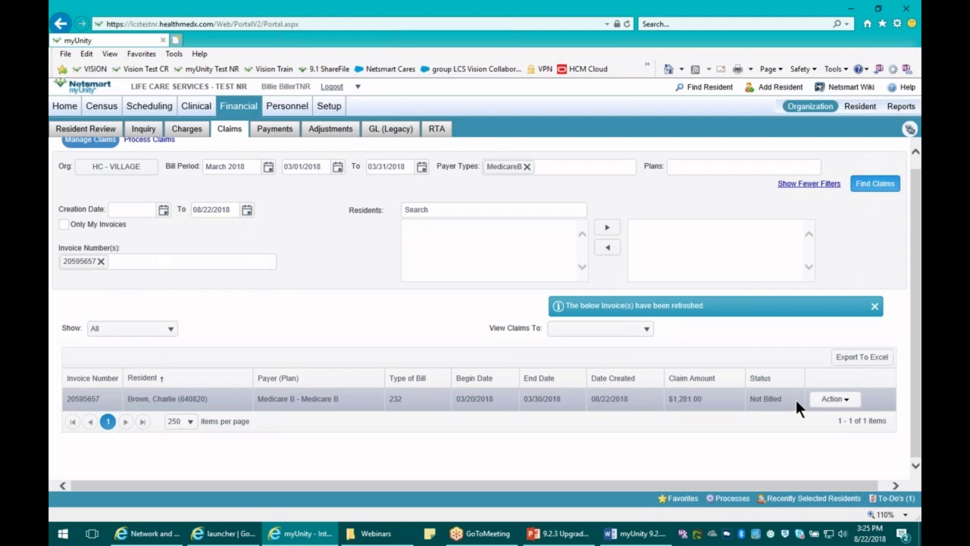
{"action": "left_click", "coordinate": [830, 399]}
{"action": "left_click", "coordinate": [792, 418]}
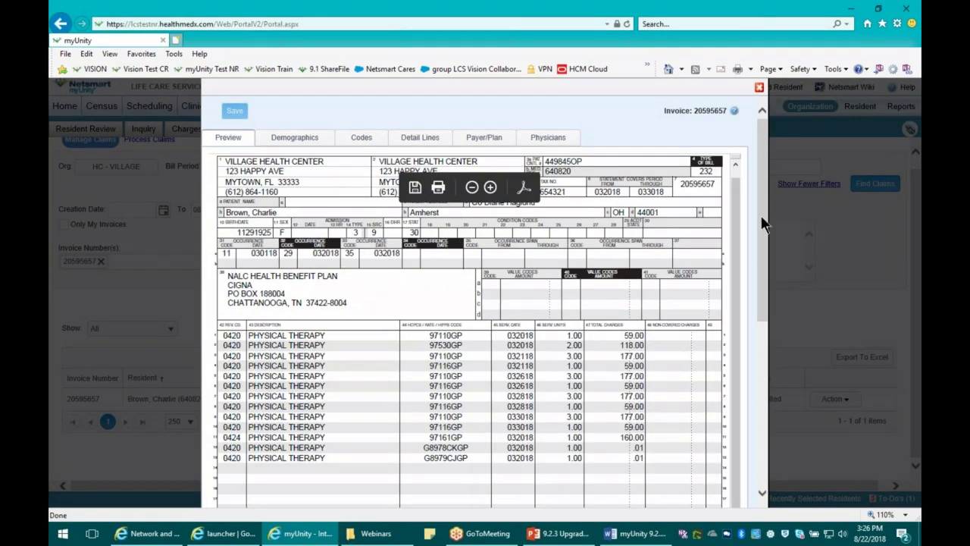
{"action": "left_click_drag", "start_coordinate": [755, 161], "coordinate": [752, 265]}
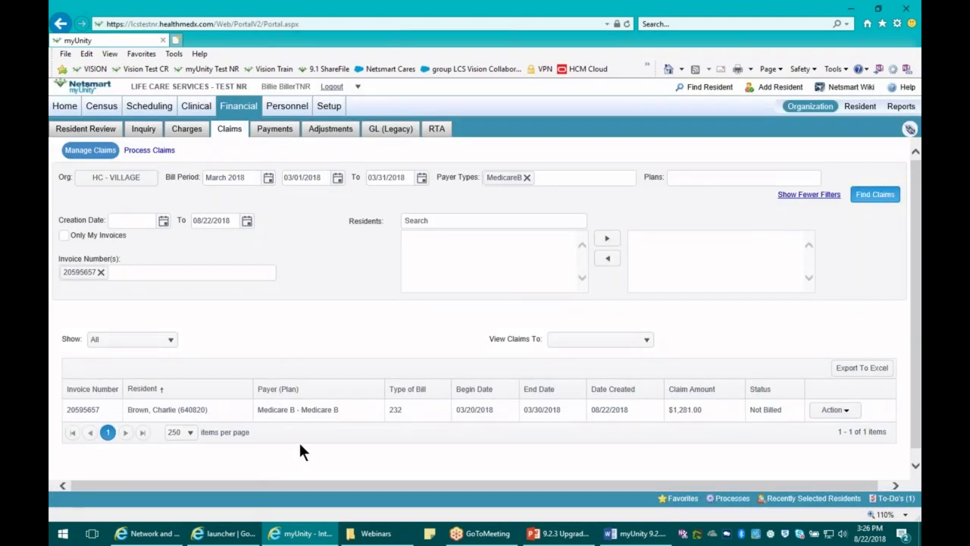
- Remove the invoice number filter, find the March 2018 Medicare B claims again and look through their statuses
{"action": "left_click", "coordinate": [101, 272]}
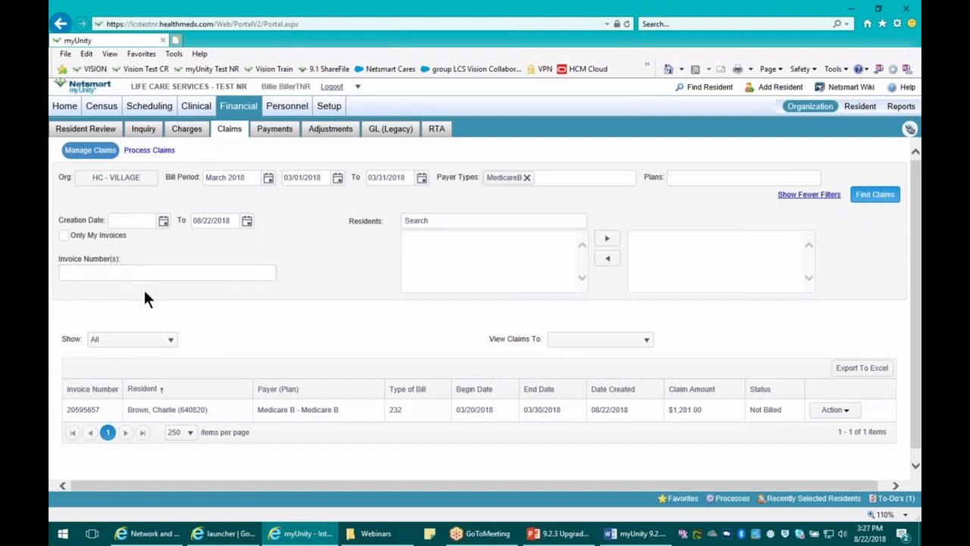
{"action": "left_click", "coordinate": [874, 194]}
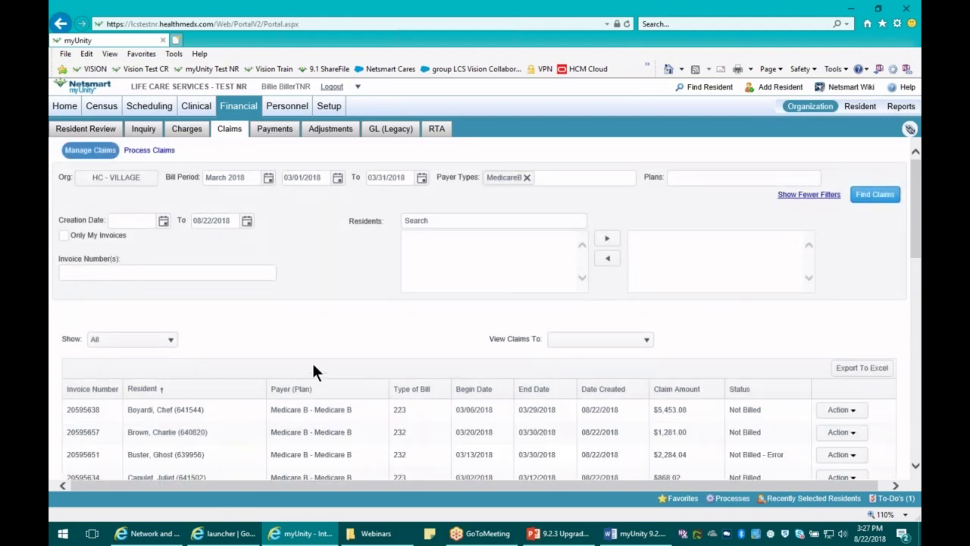
{"action": "scroll", "coordinate": [307, 364], "scroll_direction": "down", "scroll_amount": 3}
{"action": "scroll", "coordinate": [303, 363], "scroll_direction": "down", "scroll_amount": 5}
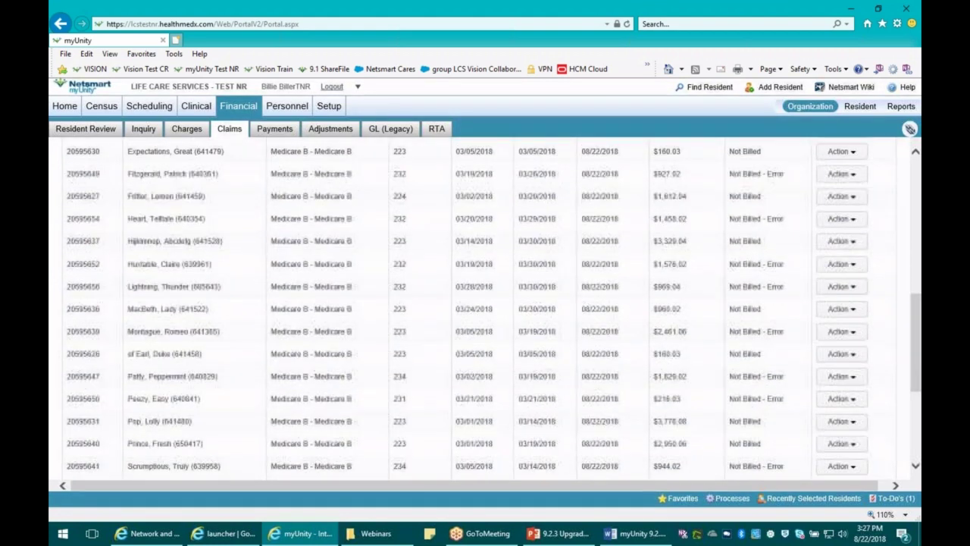
{"action": "scroll", "coordinate": [484, 310], "scroll_direction": "up", "scroll_amount": 4}
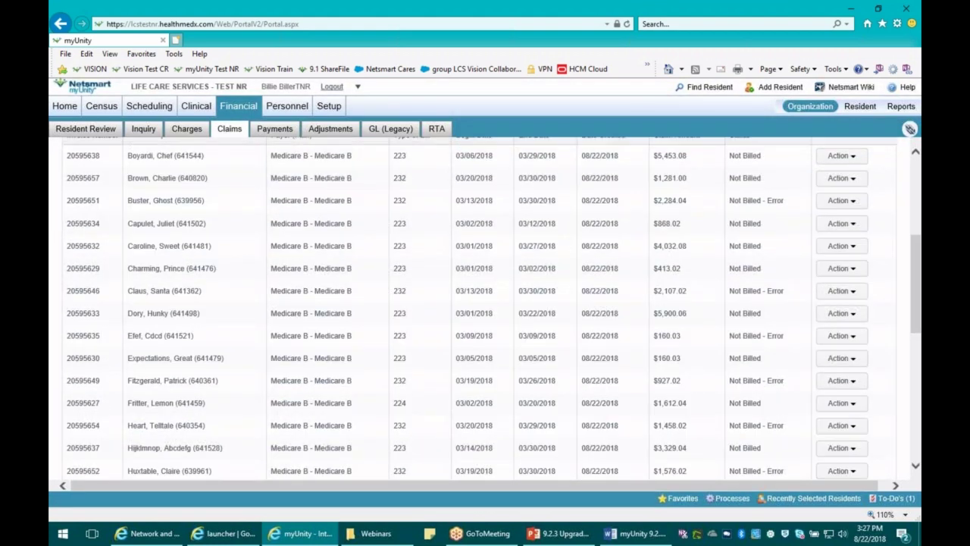
{"action": "scroll", "coordinate": [297, 361], "scroll_direction": "up", "scroll_amount": 1}
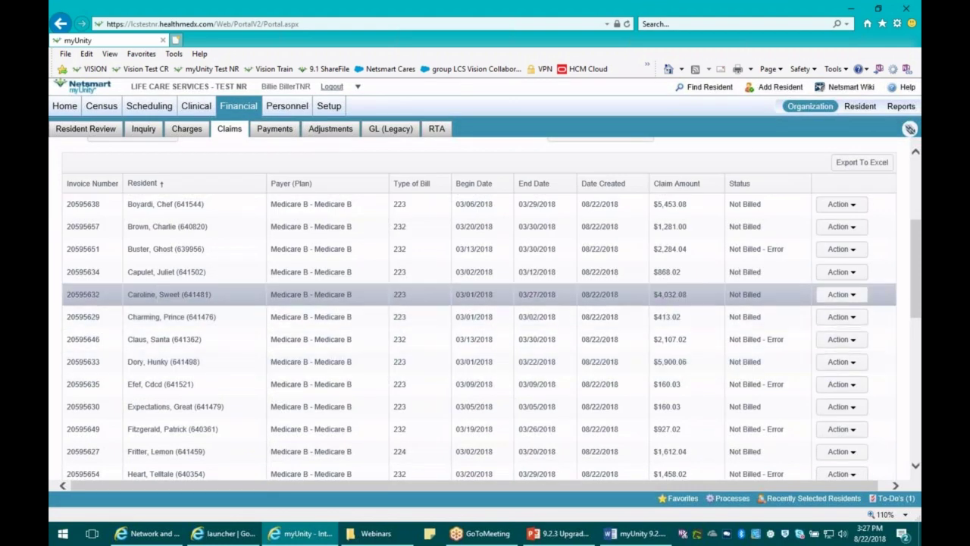
{"action": "scroll", "coordinate": [145, 261], "scroll_direction": "up", "scroll_amount": 3}
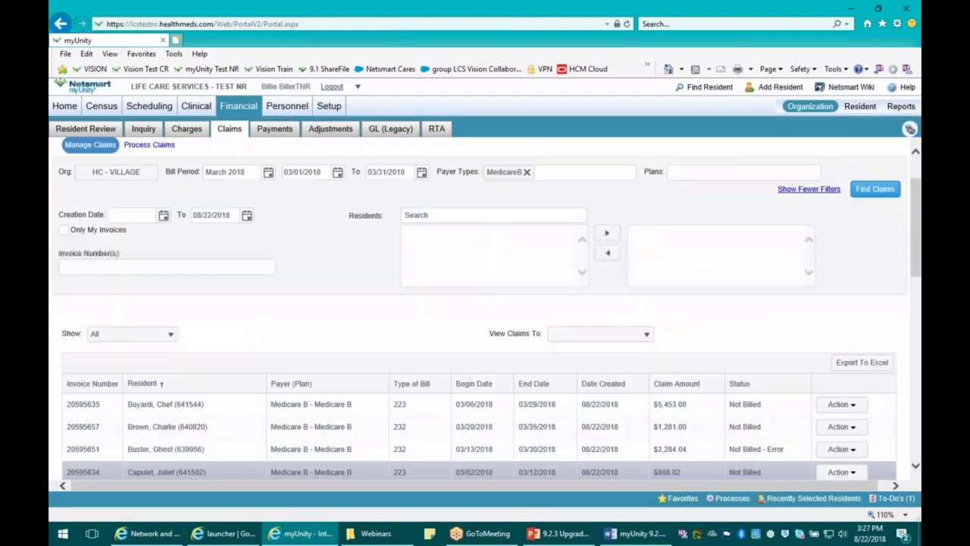
- Limit the Medicare B list to Claims With Errors and look through the listed claims
{"action": "left_click", "coordinate": [130, 340]}
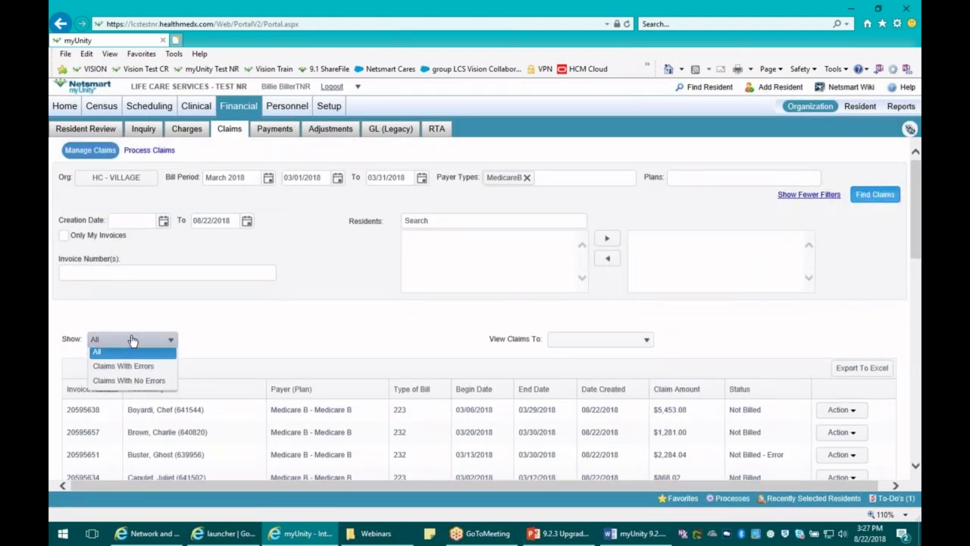
{"action": "left_click", "coordinate": [141, 372]}
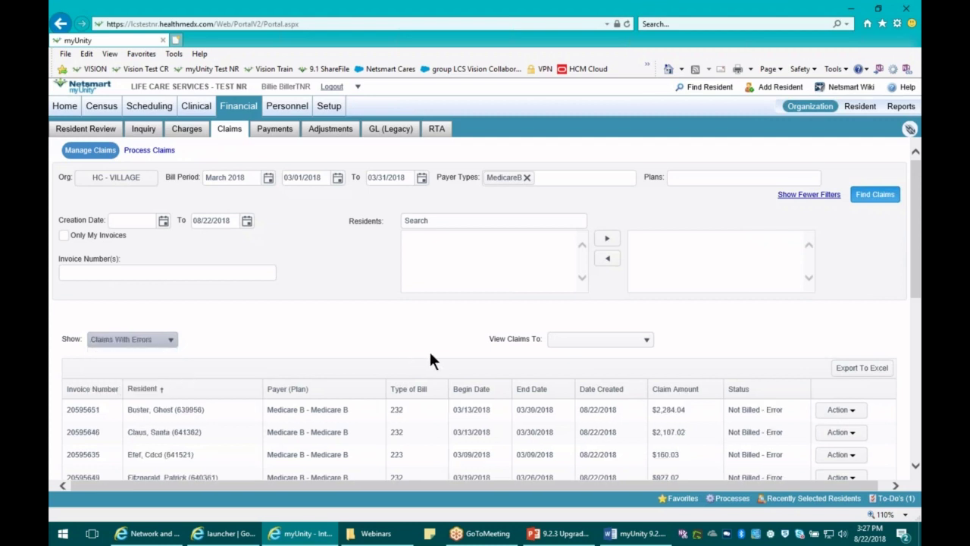
{"action": "scroll", "coordinate": [429, 353], "scroll_direction": "down", "scroll_amount": 3}
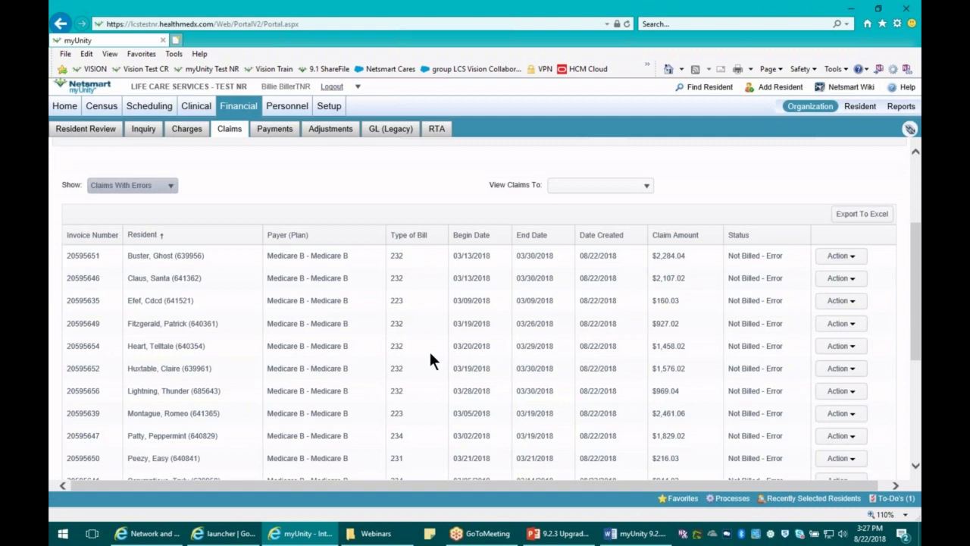
{"action": "scroll", "coordinate": [430, 353], "scroll_direction": "down", "scroll_amount": 1}
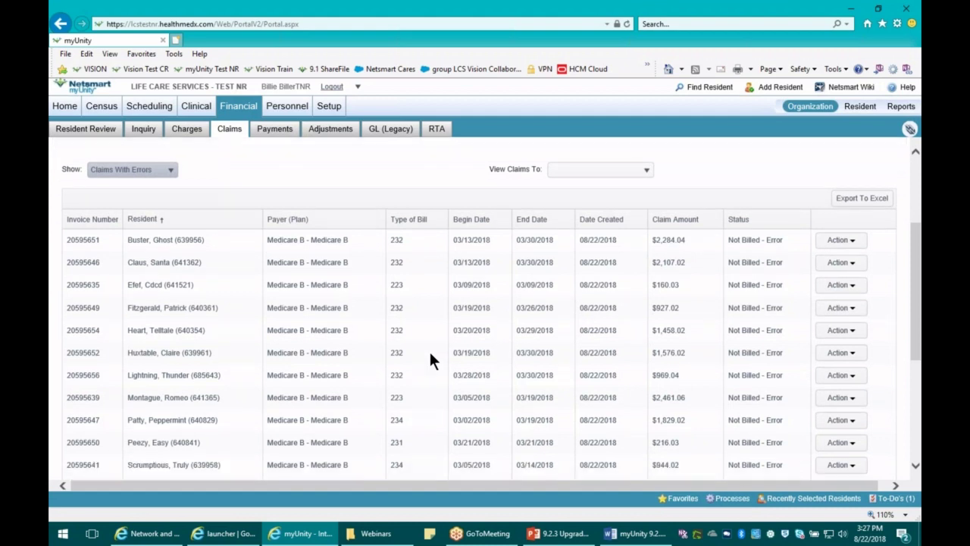
{"action": "scroll", "coordinate": [430, 353], "scroll_direction": "down", "scroll_amount": 4}
{"action": "scroll", "coordinate": [430, 353], "scroll_direction": "up", "scroll_amount": 8}
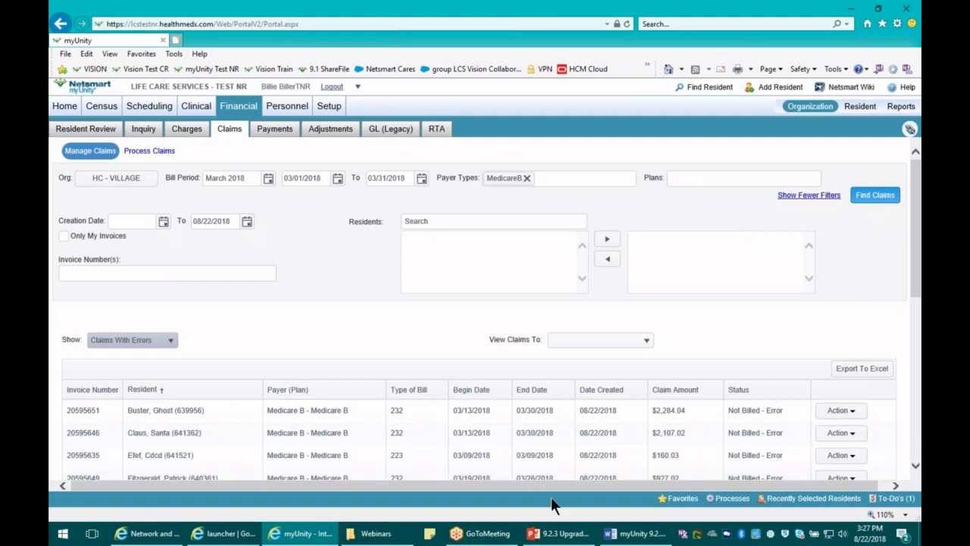
- Switch to the 9.2.3 upgrade presentation in PowerPoint
{"action": "left_click", "coordinate": [567, 539]}
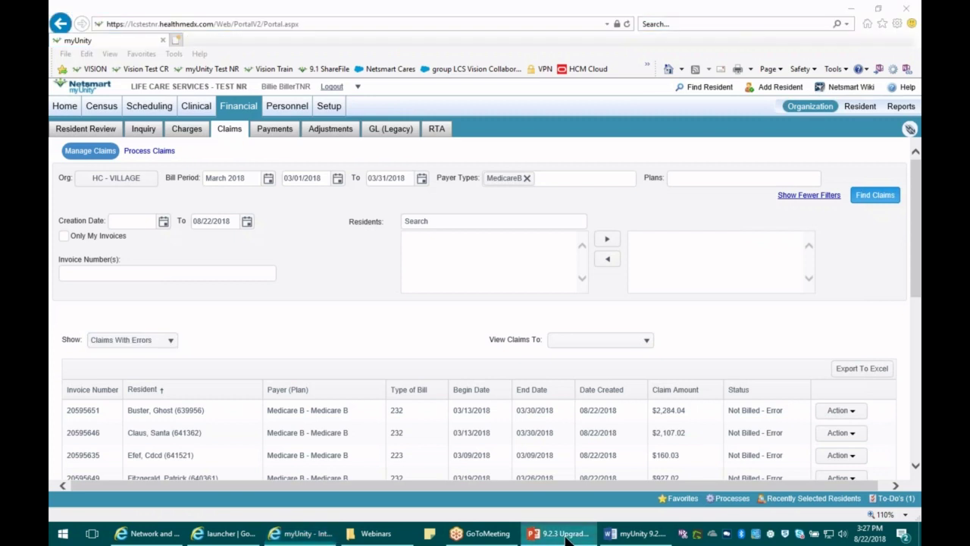